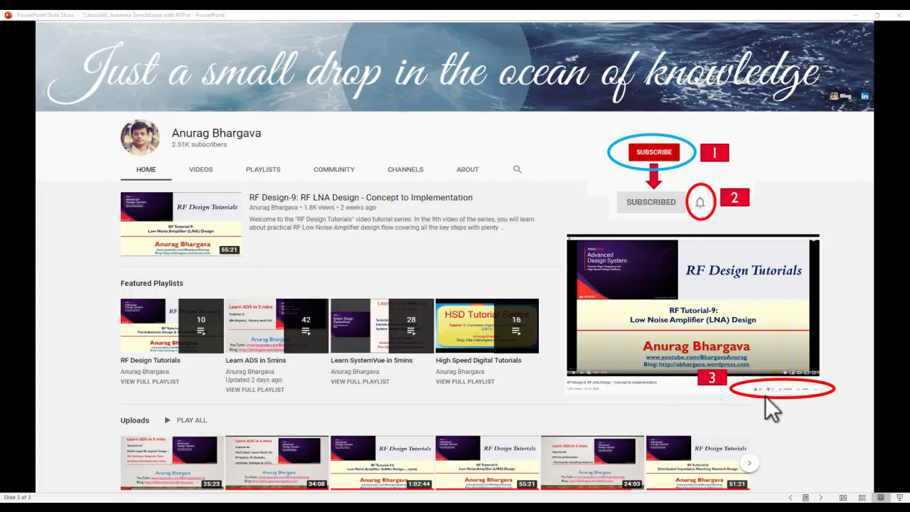
# - Go back to slide 2 of the slideshow and switch to the ADS 2021 main window
pyautogui.press('Left')
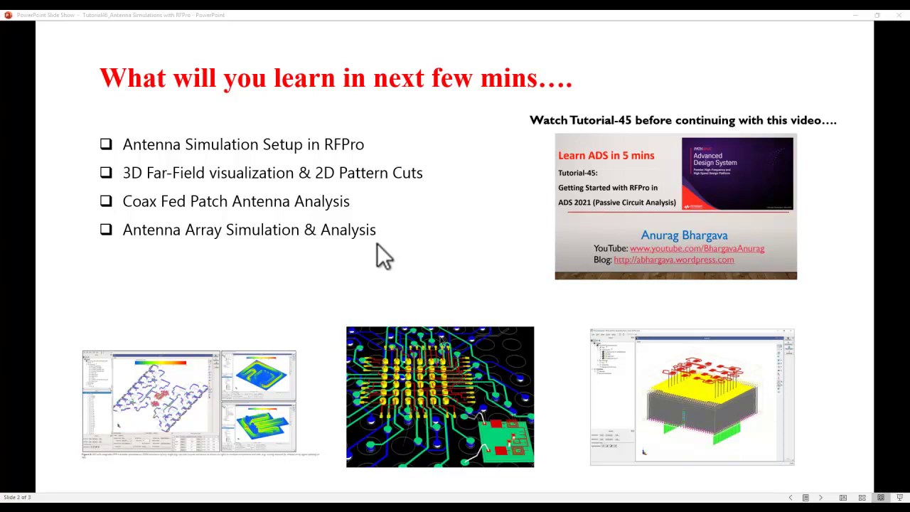
pyautogui.hotkey('alt', 'Tab')
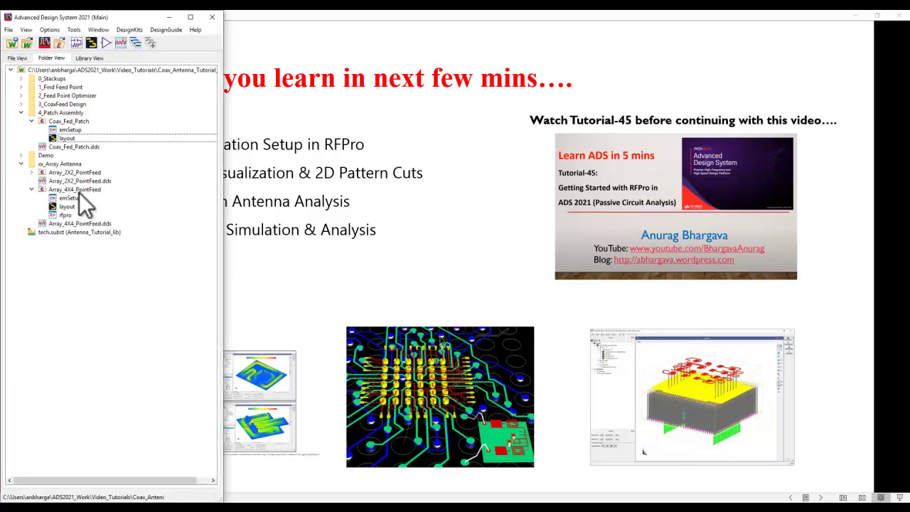
# - Open the Coax_Fed_Patch layout beside the project tree, zoomed out to the full ground plane
pyautogui.doubleClick(69, 138)
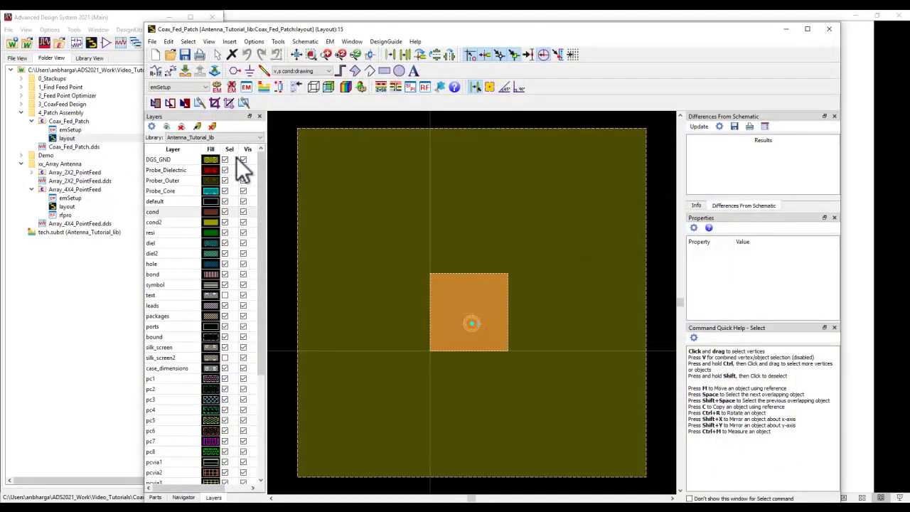
pyautogui.moveTo(451, 32); pyautogui.dragTo(524, 23)
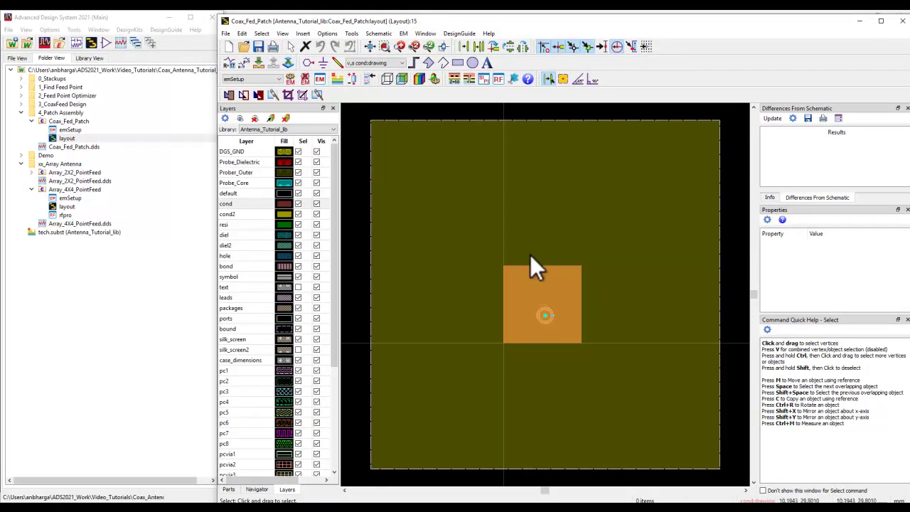
pyautogui.click(569, 339)
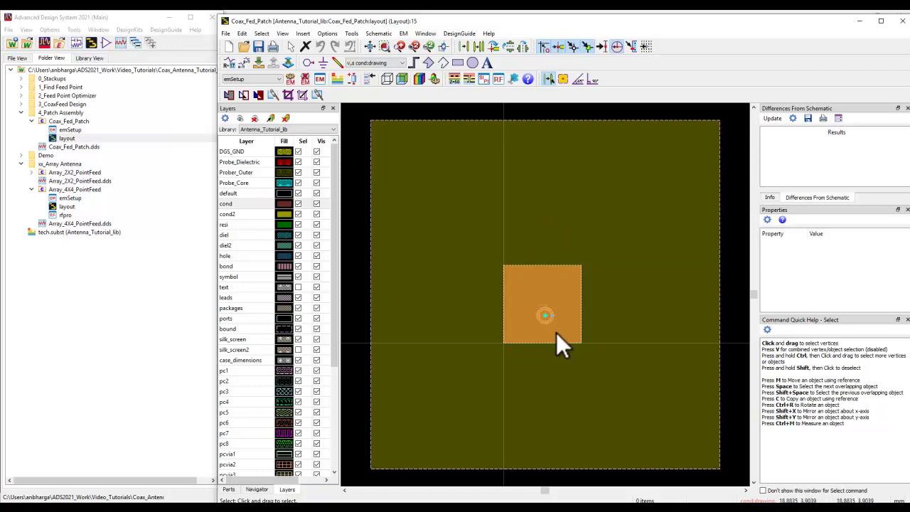
pyautogui.scroll(-2, 556, 332)
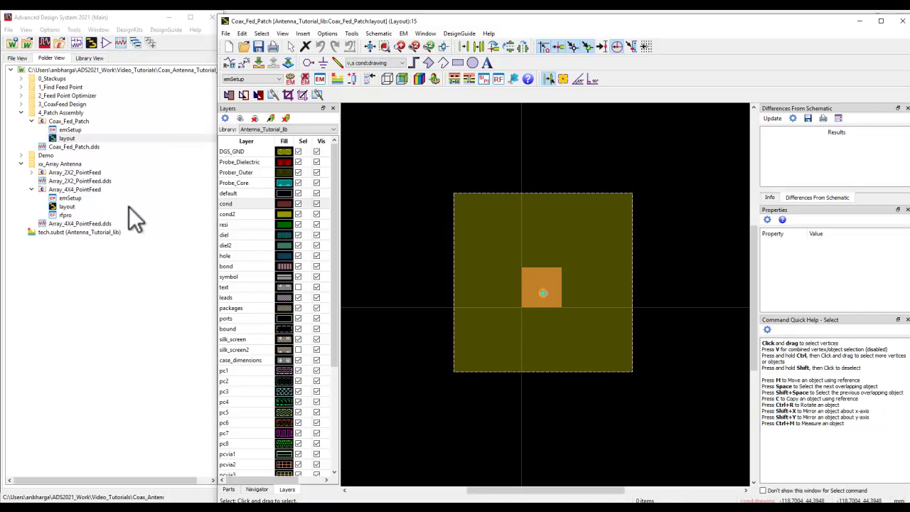
# - Expand 2_Feed Point Optimizer and review the feed instance's parameters without changing them
pyautogui.click(22, 96)
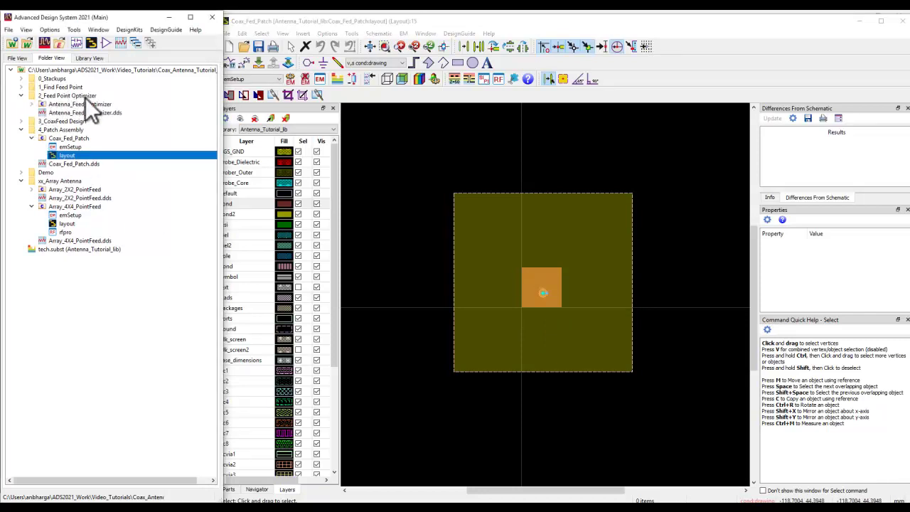
pyautogui.click(31, 104)
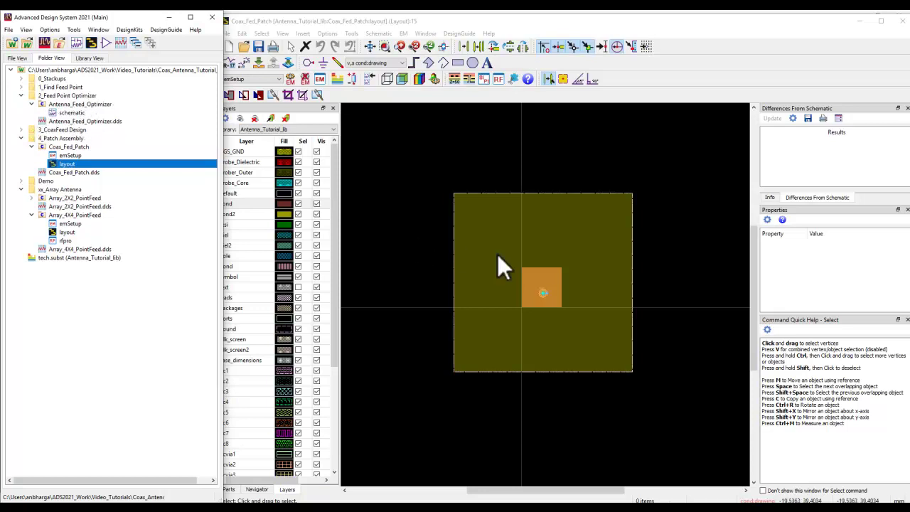
pyautogui.click(537, 277)
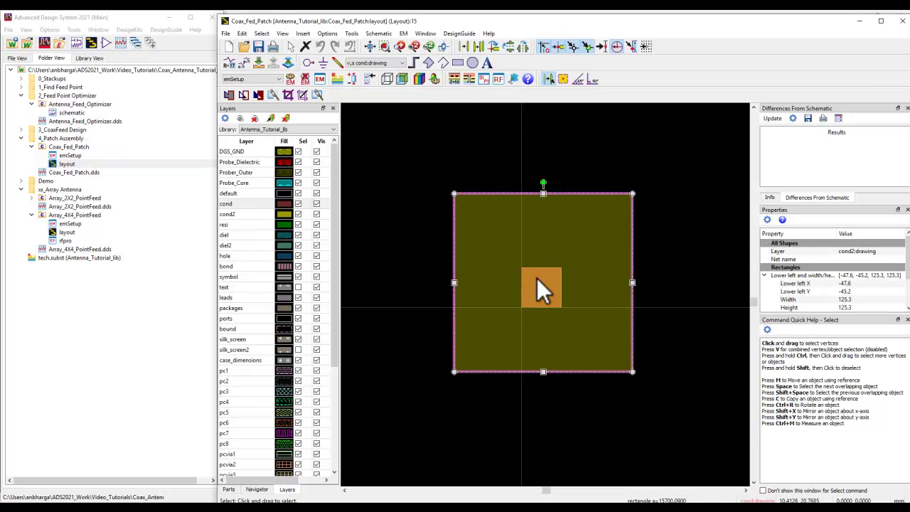
pyautogui.doubleClick(537, 278)
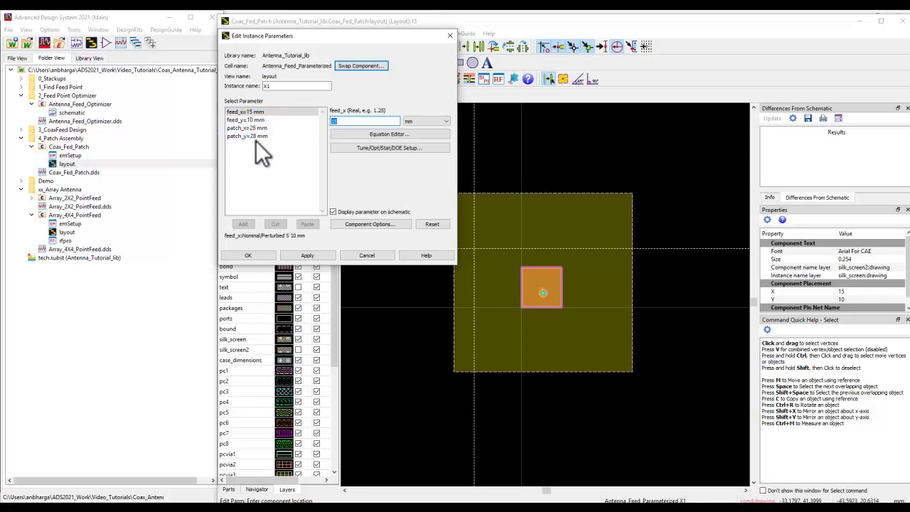
pyautogui.click(363, 256)
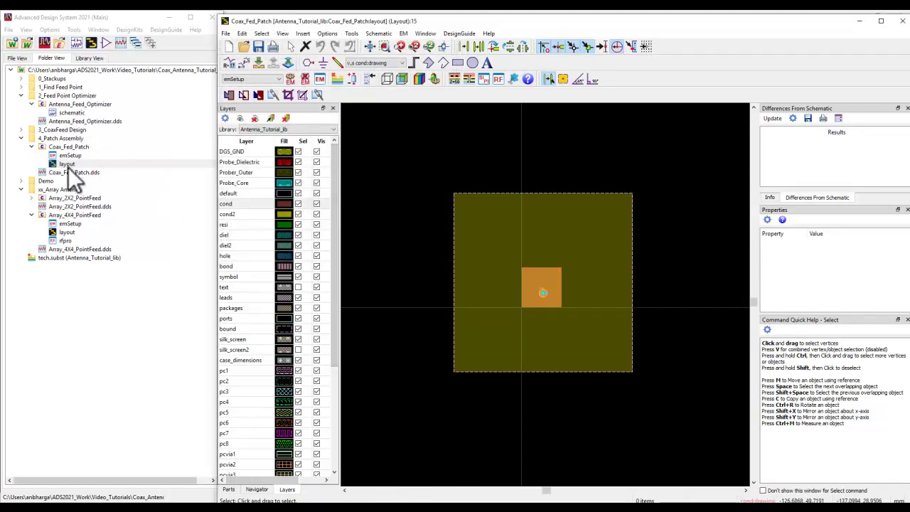
# - Expand 3_CoaxFeed Design and briefly preview the Coax_Feed layout before closing it
pyautogui.click(20, 130)
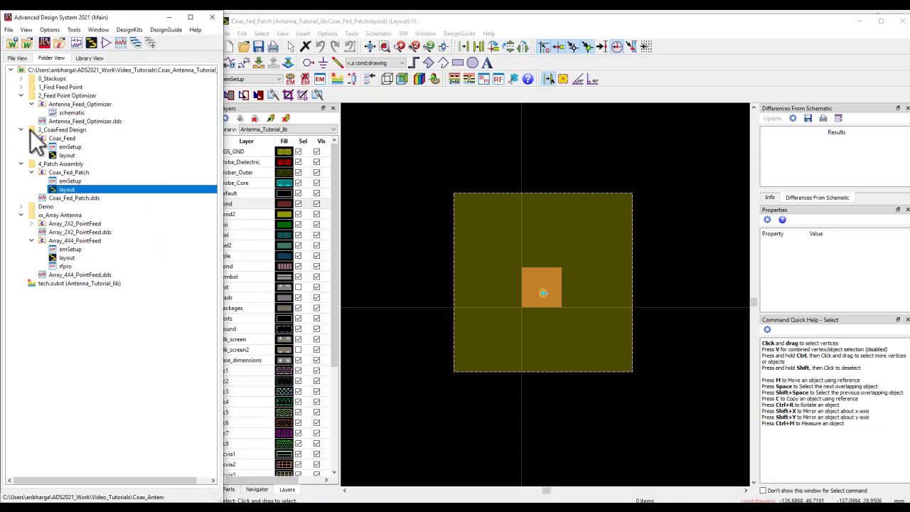
pyautogui.doubleClick(61, 156)
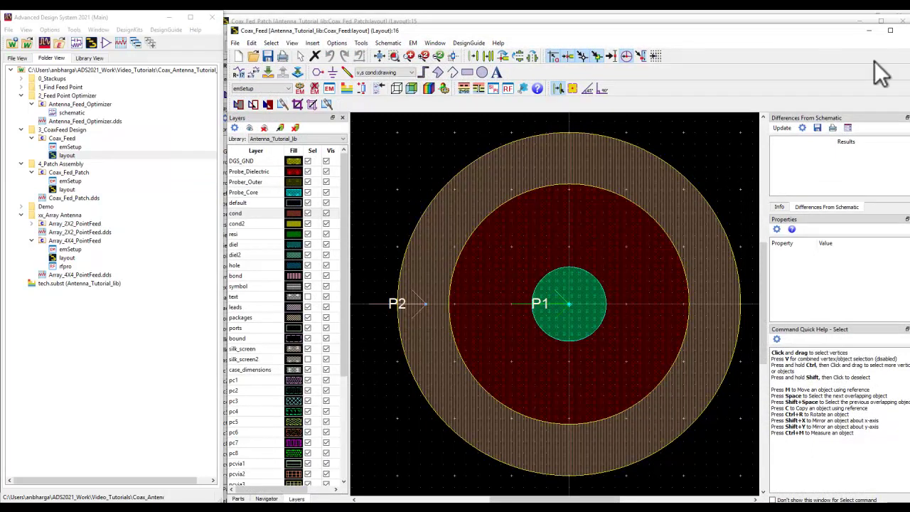
pyautogui.click(906, 31)
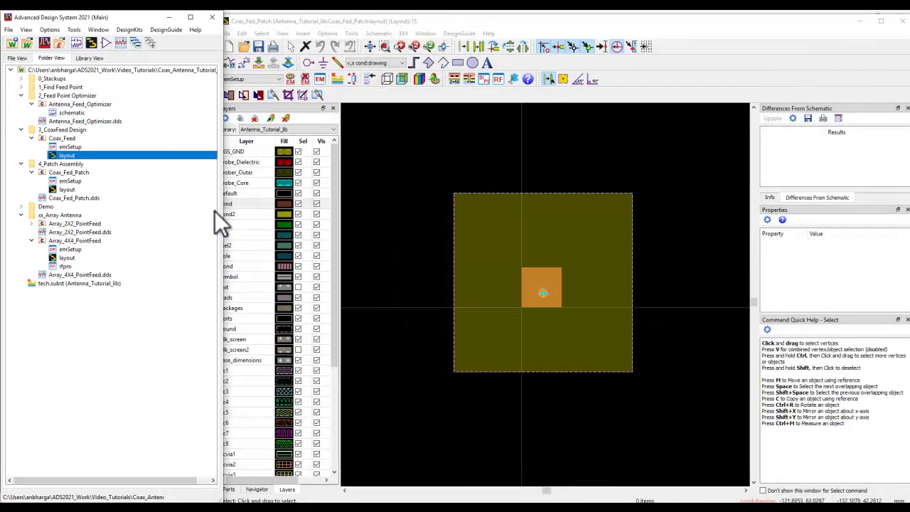
# - Expand 1_Find Feed Point and launch a 3D view of the patch layout
pyautogui.click(23, 87)
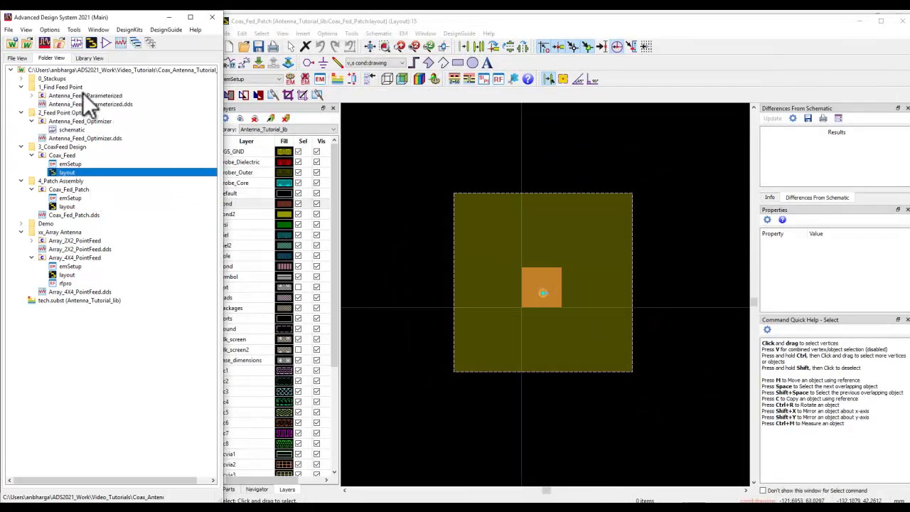
pyautogui.click(75, 96)
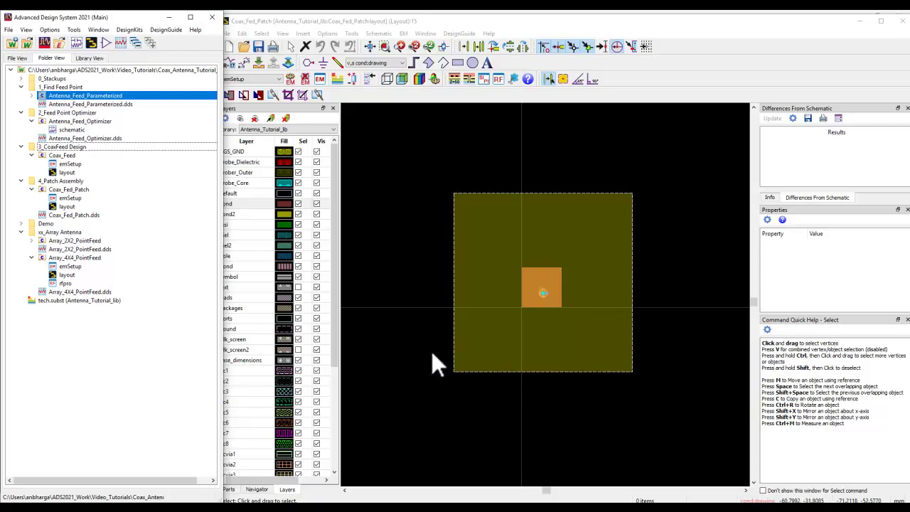
pyautogui.click(414, 339)
pyautogui.click(660, 306)
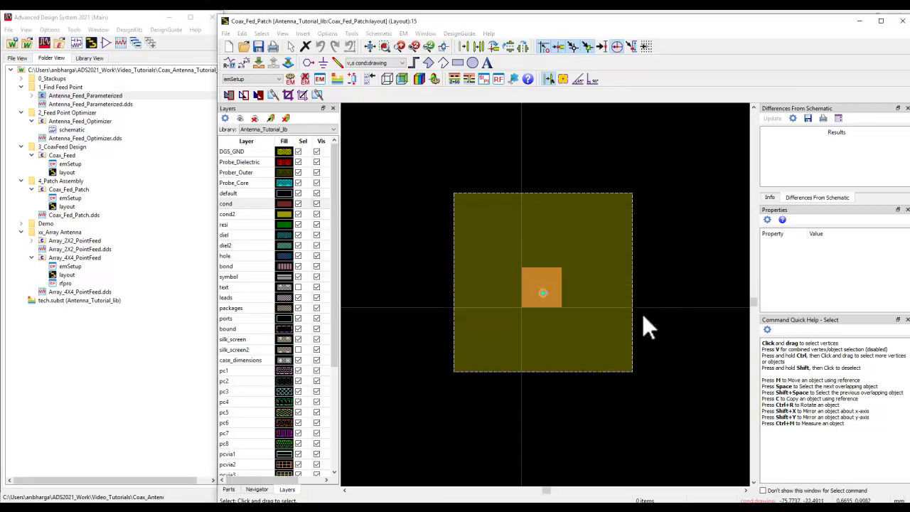
# - Inspect the probe in the 3D view, then return to the 2D top view
pyautogui.moveTo(572, 325); pyautogui.dragTo(564, 308)
pyautogui.scroll(4, 537, 302)
pyautogui.scroll(5, 569, 302)
pyautogui.press('Escape')
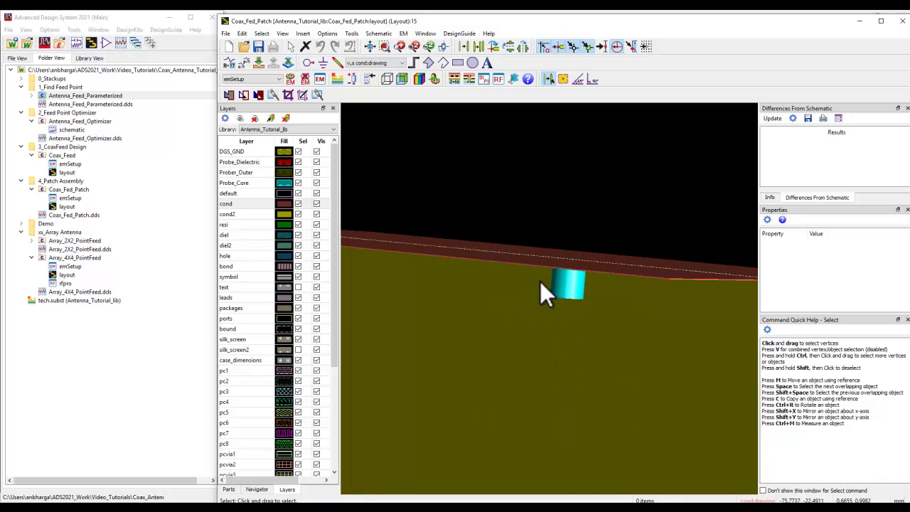
pyautogui.hotkey('ctrl', '3')
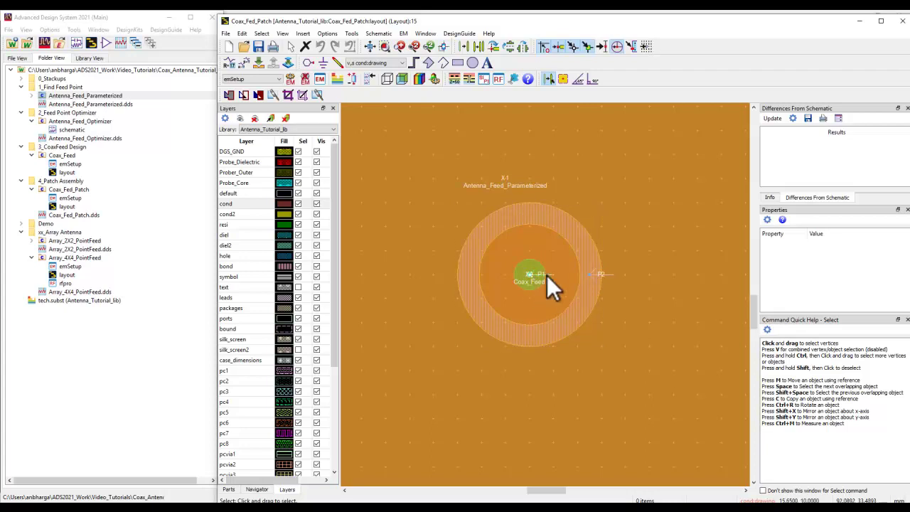
# - Check ports P1 and P2 in the Port Editor, fit the view, and begin an rfpro setup on FR4_62mil_Coax_ForEM
pyautogui.click(353, 82)
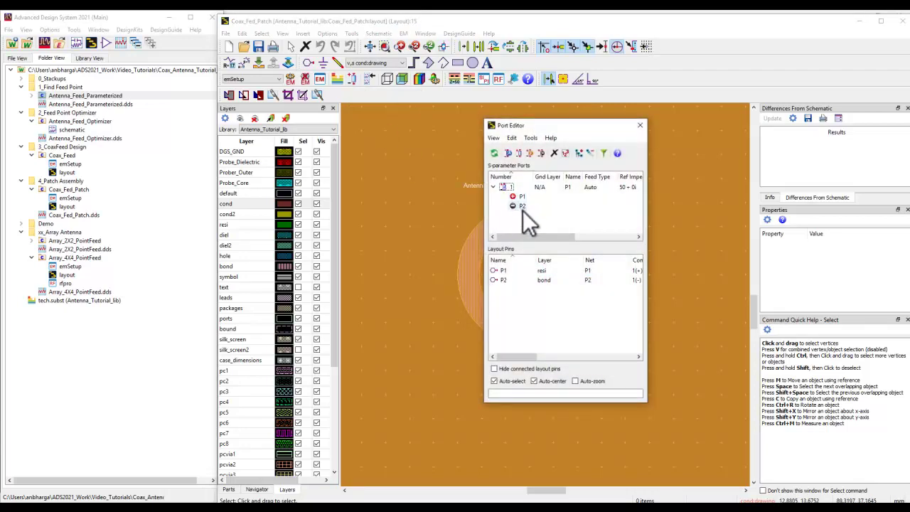
pyautogui.click(640, 126)
pyautogui.click(371, 47)
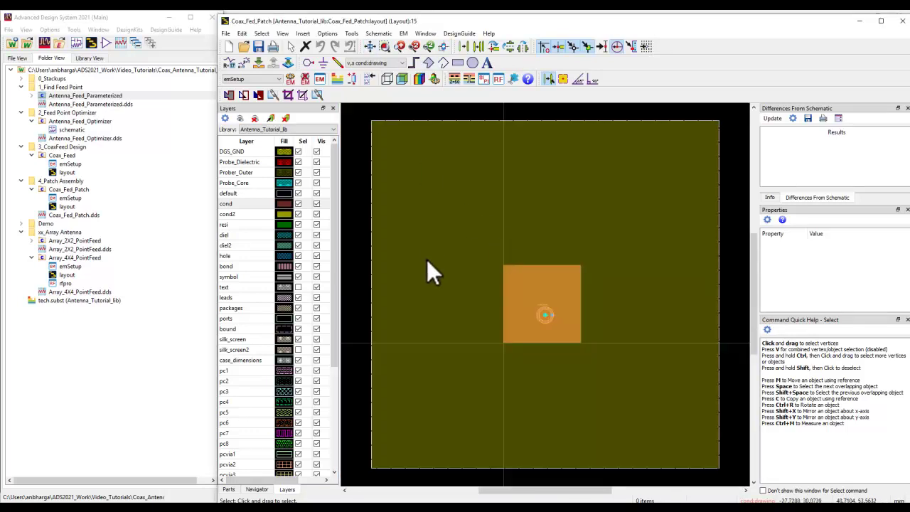
pyautogui.click(498, 79)
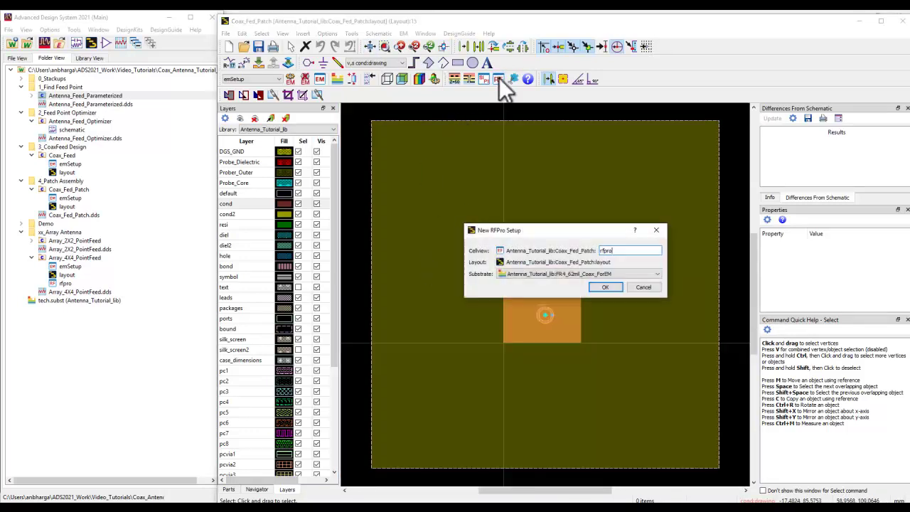
# - Confirm the rfpro setup and view the 3D patch at an angle with Z-scale x16
pyautogui.click(602, 286)
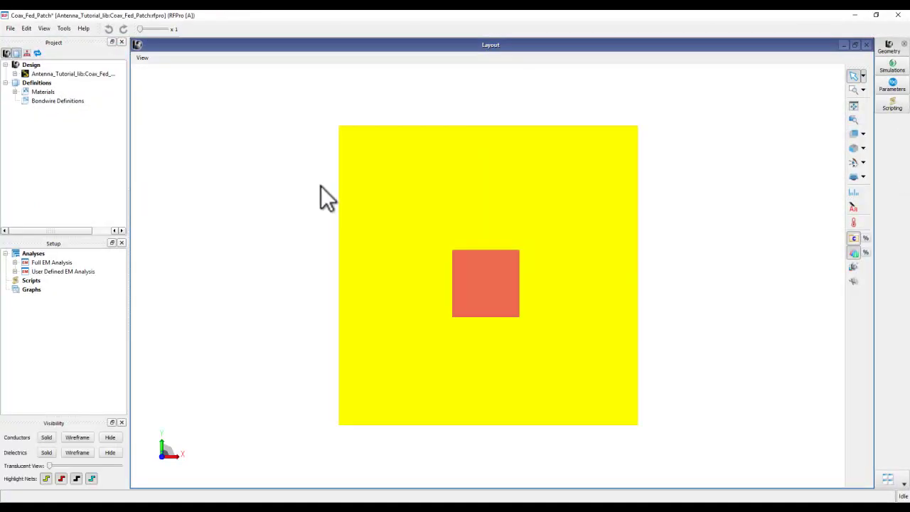
pyautogui.moveTo(479, 351); pyautogui.dragTo(455, 313, button='middle')
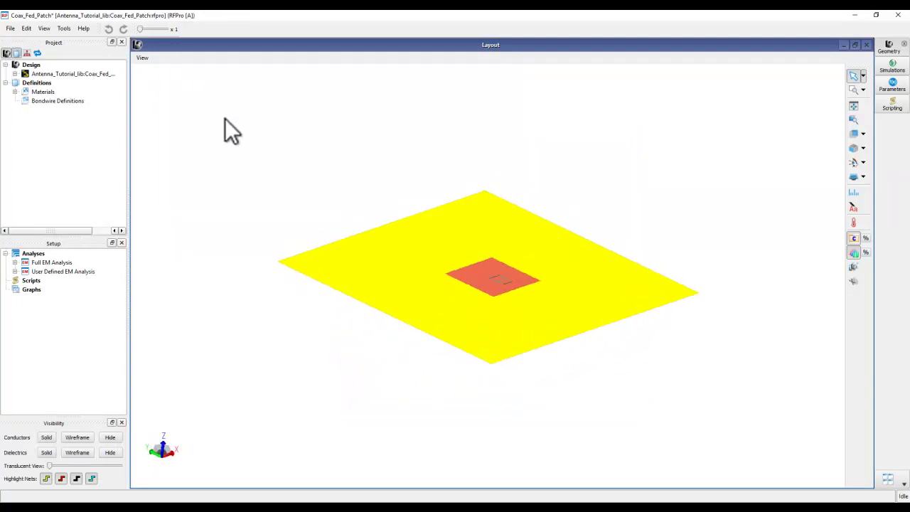
pyautogui.moveTo(140, 29); pyautogui.dragTo(145, 29)
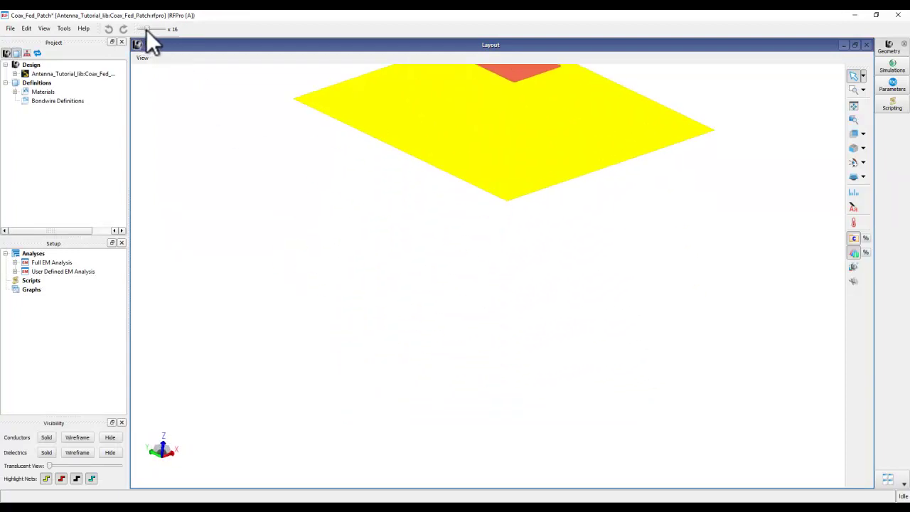
pyautogui.moveTo(446, 335); pyautogui.dragTo(463, 322, button='middle')
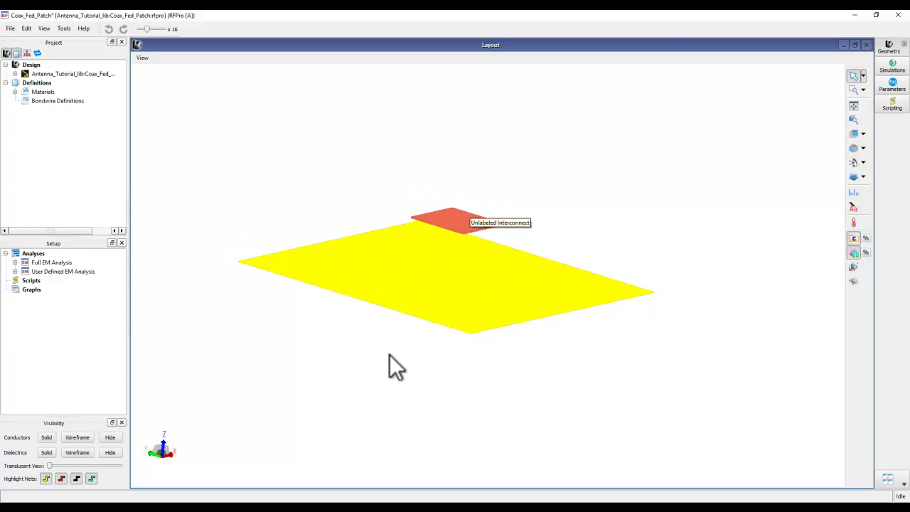
pyautogui.moveTo(499, 348); pyautogui.dragTo(475, 384, button='middle')
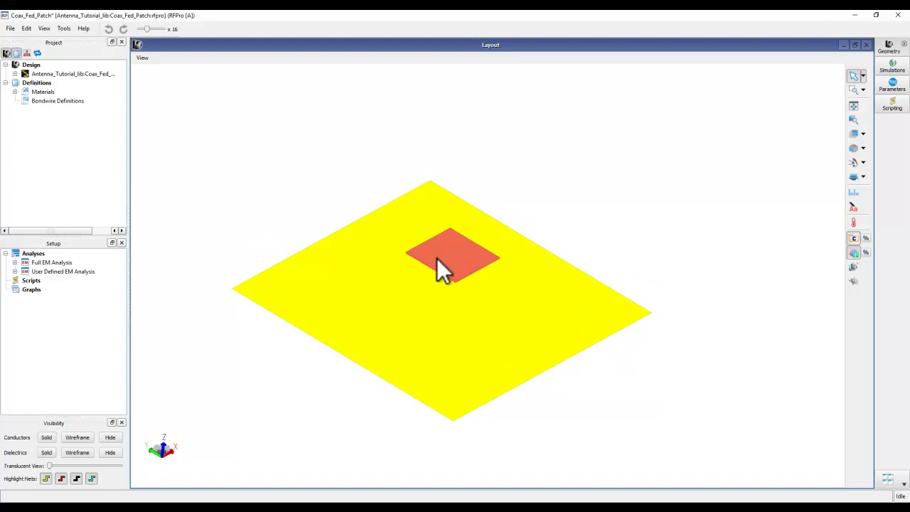
# - Change the Coax_Feed component's role to Layout and confirm the change
pyautogui.click(15, 74)
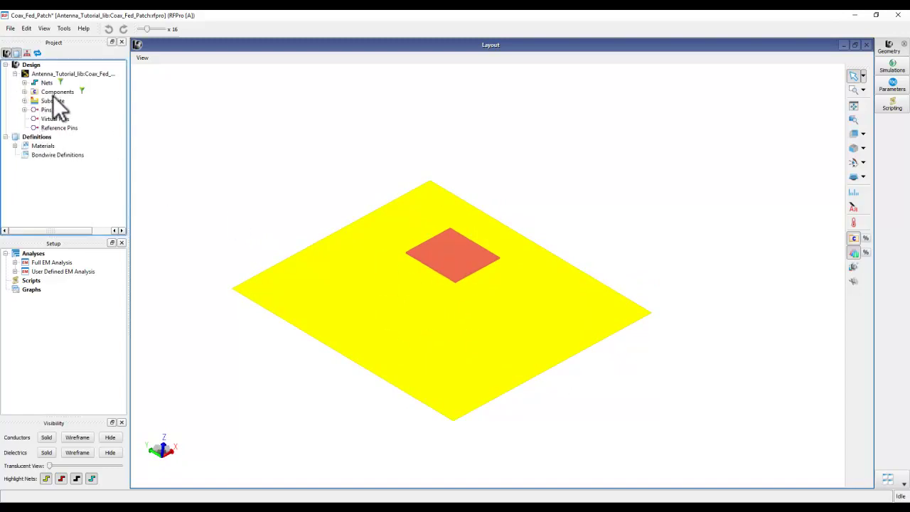
pyautogui.click(24, 91)
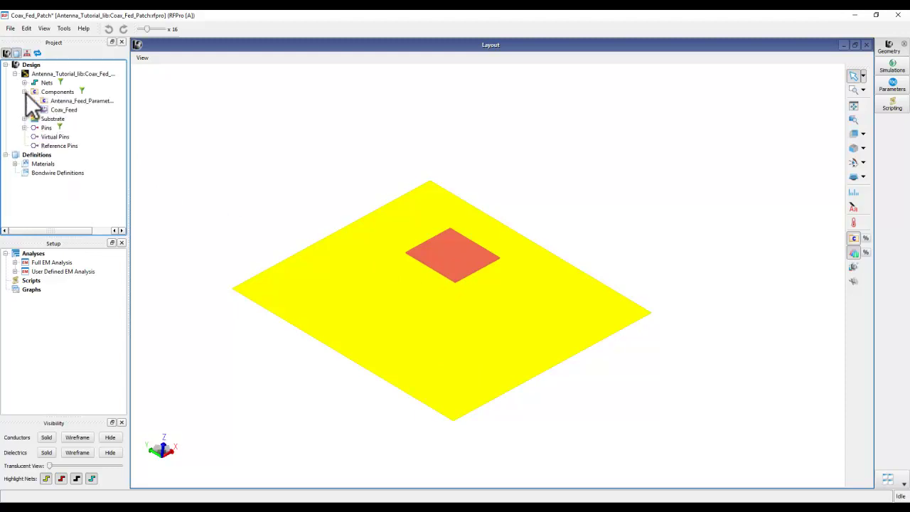
pyautogui.click(62, 111)
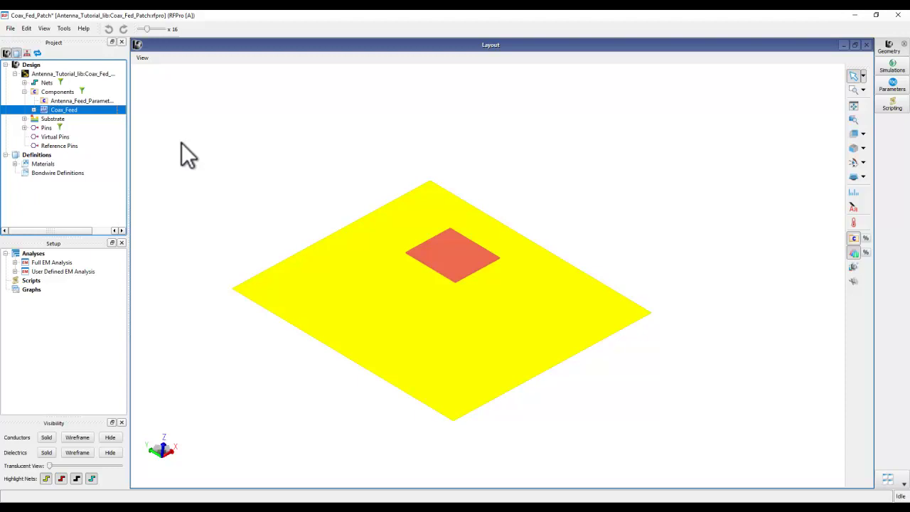
pyautogui.rightClick(66, 109)
pyautogui.moveTo(113, 163)
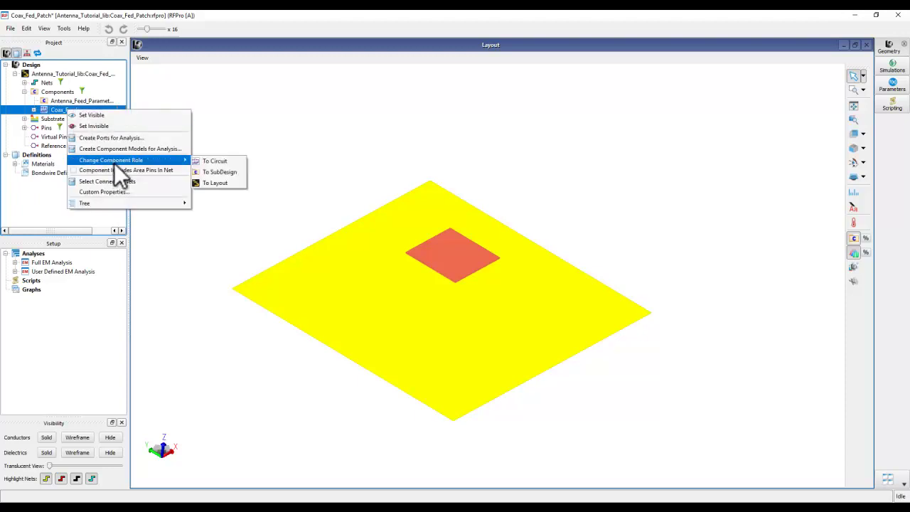
pyautogui.click(216, 183)
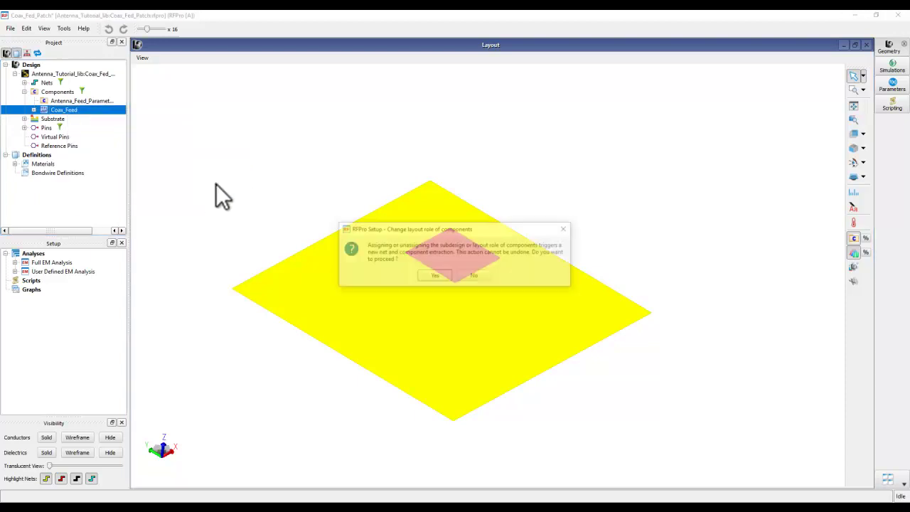
pyautogui.click(436, 276)
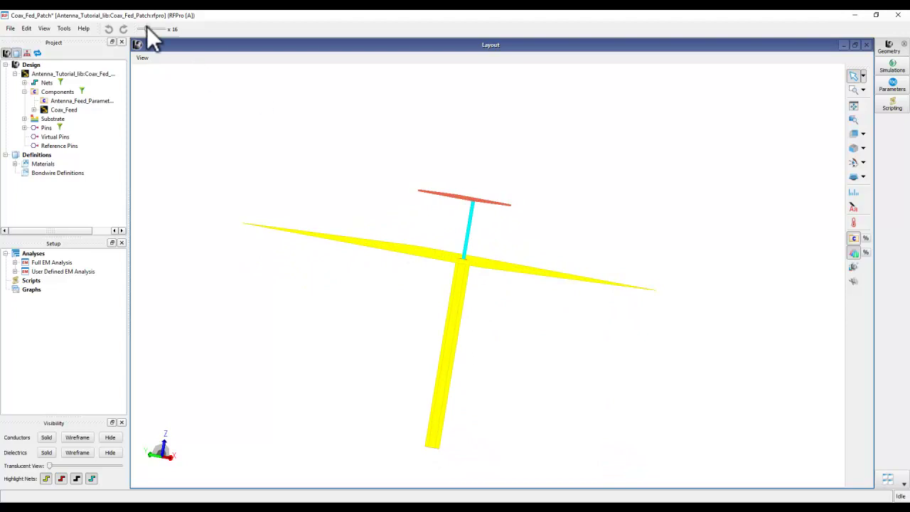
# - Reset the Z-scale to x1 and tilt the view to look down on the patch
pyautogui.moveTo(146, 28); pyautogui.dragTo(140, 29)
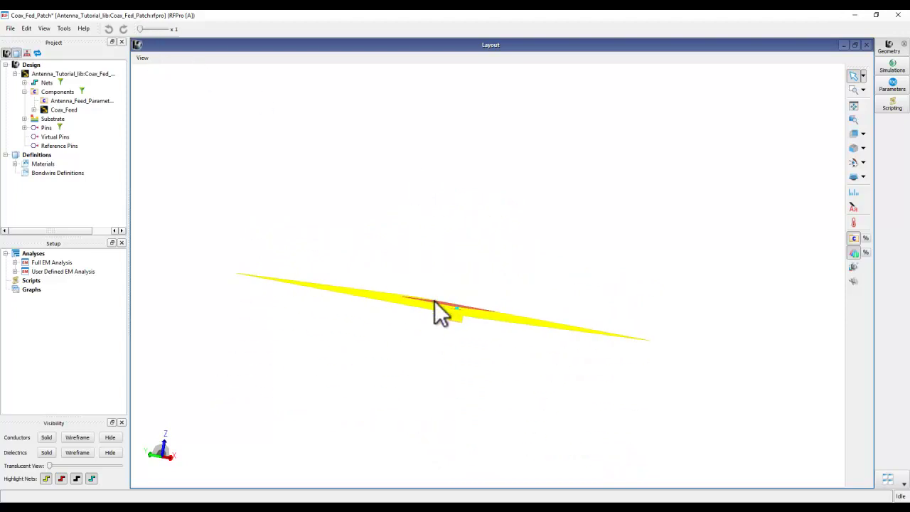
pyautogui.scroll(5, 458, 316)
pyautogui.moveTo(440, 294); pyautogui.dragTo(408, 325, button='middle')
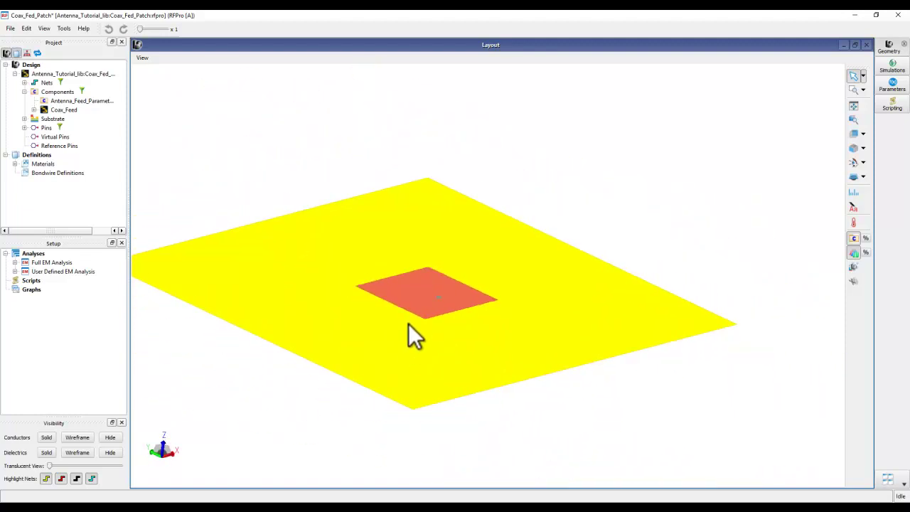
# - Delete the User Defined EM Analysis
pyautogui.rightClick(47, 272)
pyautogui.moveTo(66, 334)
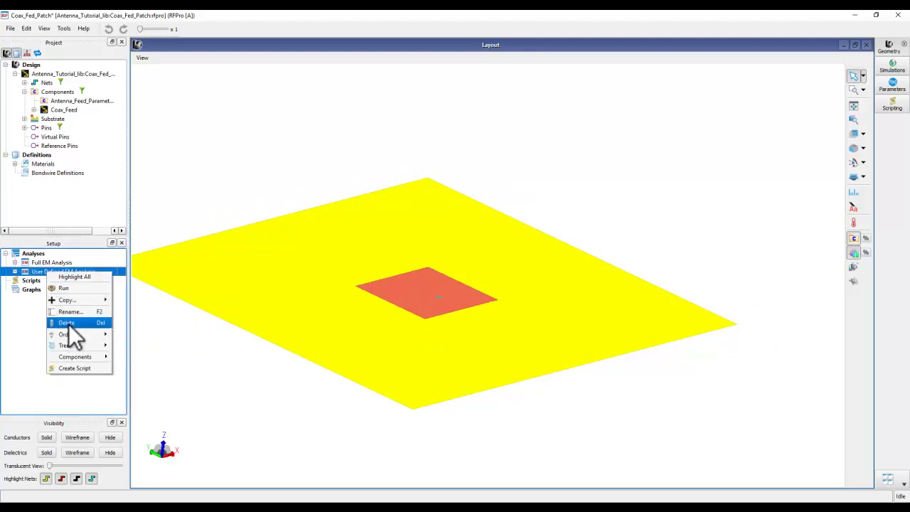
pyautogui.click(69, 322)
# - Drag the design's pins onto Full EM Analysis Ports to create port 1: P1 and inspect it
pyautogui.click(15, 263)
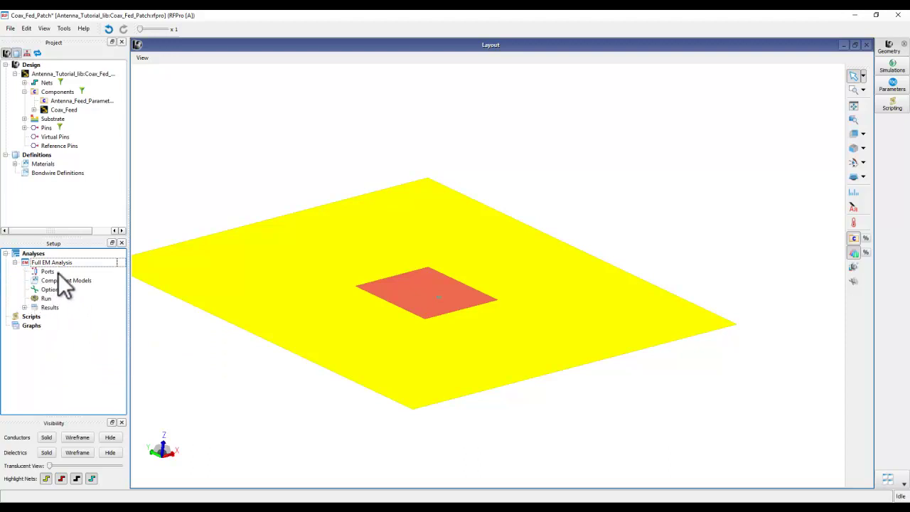
pyautogui.click(25, 127)
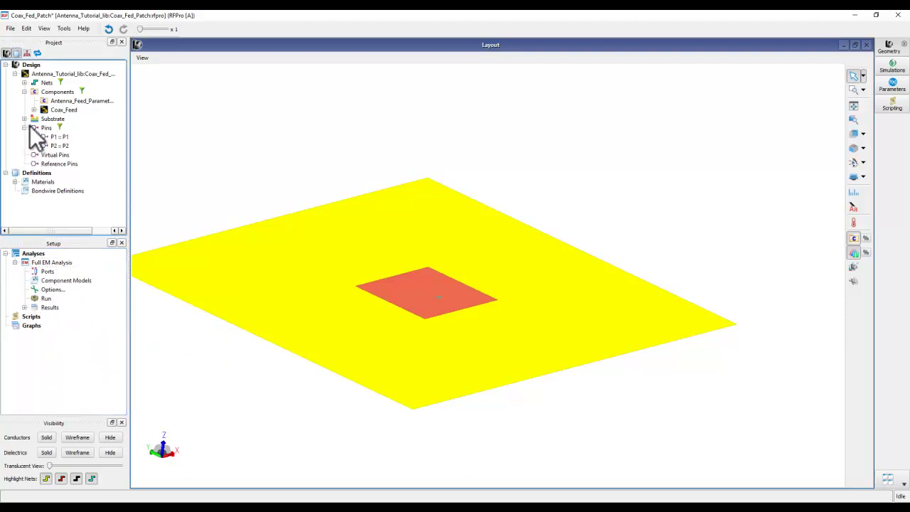
pyautogui.moveTo(44, 126); pyautogui.dragTo(45, 270)
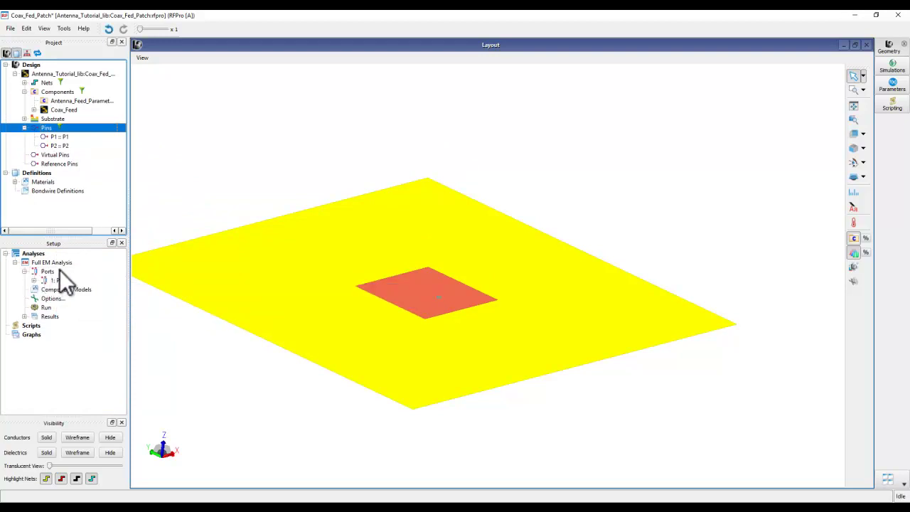
pyautogui.click(52, 281)
pyautogui.moveTo(433, 366); pyautogui.dragTo(439, 310, button='middle')
pyautogui.scroll(5, 428, 349)
pyautogui.moveTo(449, 365); pyautogui.dragTo(478, 260, button='middle')
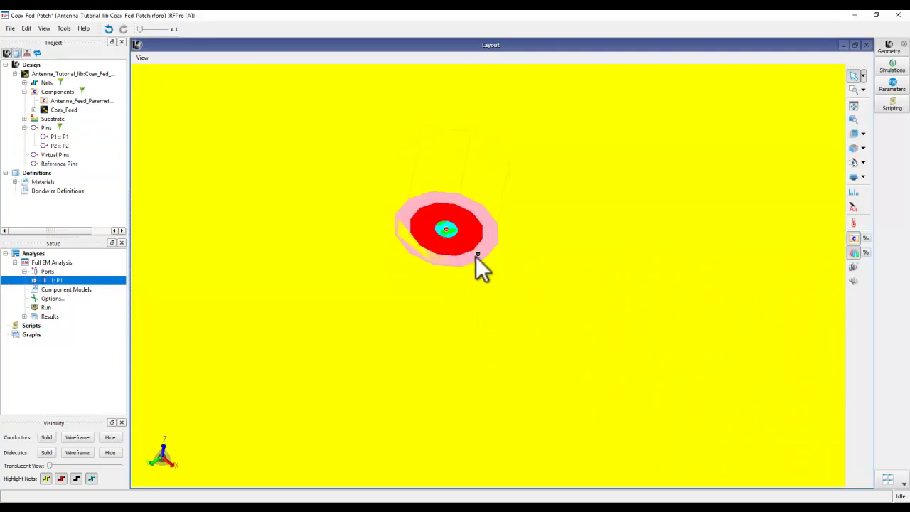
pyautogui.scroll(-8, 482, 226)
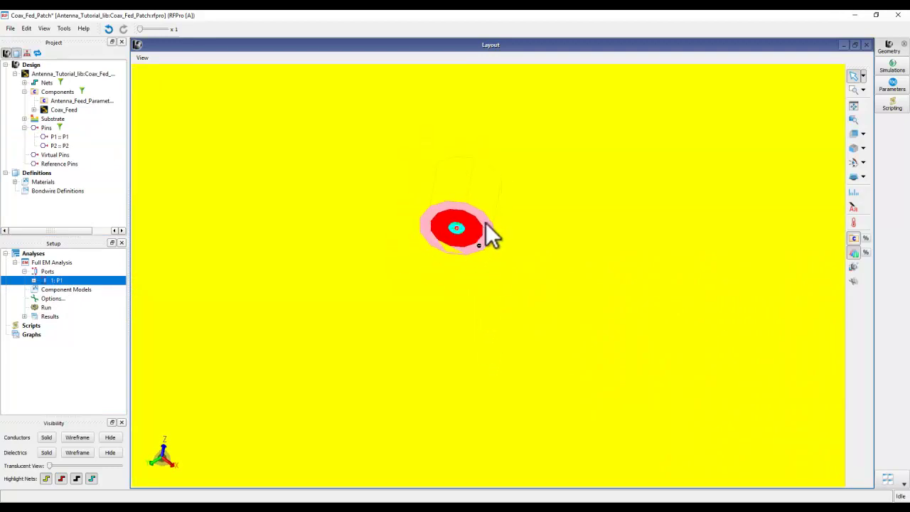
pyautogui.moveTo(482, 220); pyautogui.dragTo(491, 308, button='middle')
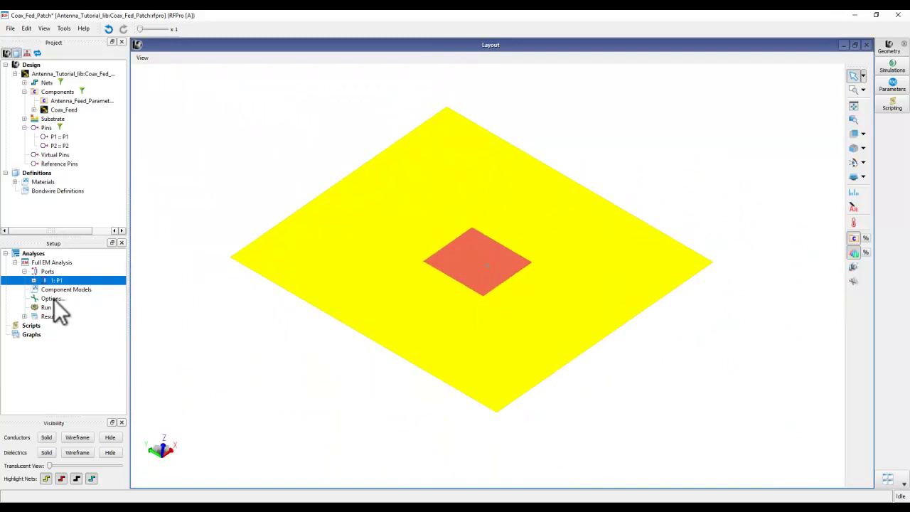
# - Set the Full EM Analysis adaptive sweep from 2 GHz to 3 GHz
pyautogui.doubleClick(56, 299)
pyautogui.doubleClick(393, 247)
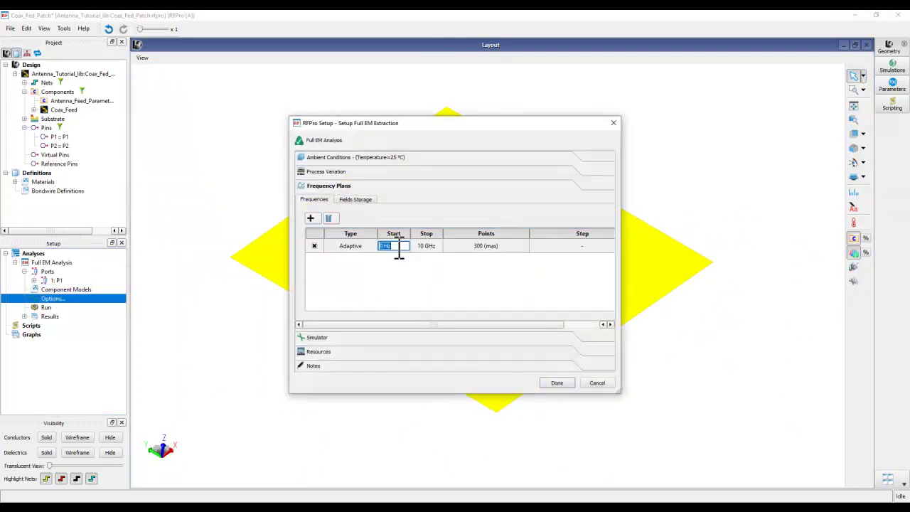
pyautogui.write('2 GHz')
pyautogui.click(415, 249)
pyautogui.click(420, 243)
pyautogui.click(350, 243)
# - Add a second frequency plan of type Single at 2.4 GHz
pyautogui.click(310, 218)
pyautogui.click(354, 260)
pyautogui.click(355, 260)
pyautogui.click(369, 265)
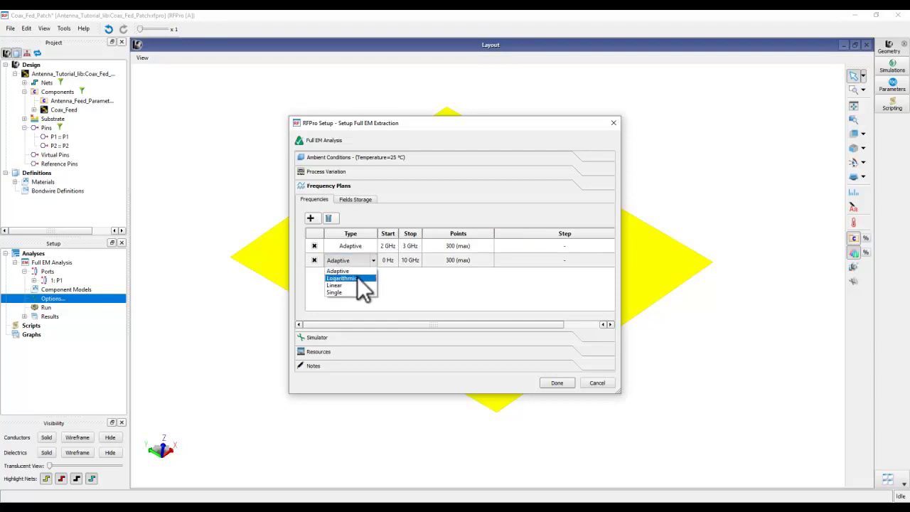
pyautogui.click(359, 298)
pyautogui.click(384, 264)
pyautogui.click(385, 262)
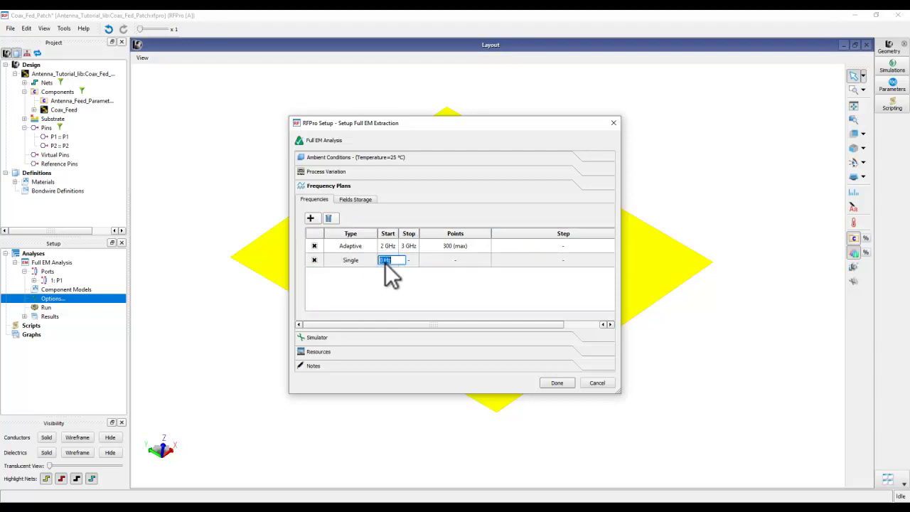
pyautogui.write('2.4 GHz')
pyautogui.click(359, 259)
pyautogui.click(365, 259)
# - Set field storage to User Defined Frequencies only
pyautogui.click(361, 200)
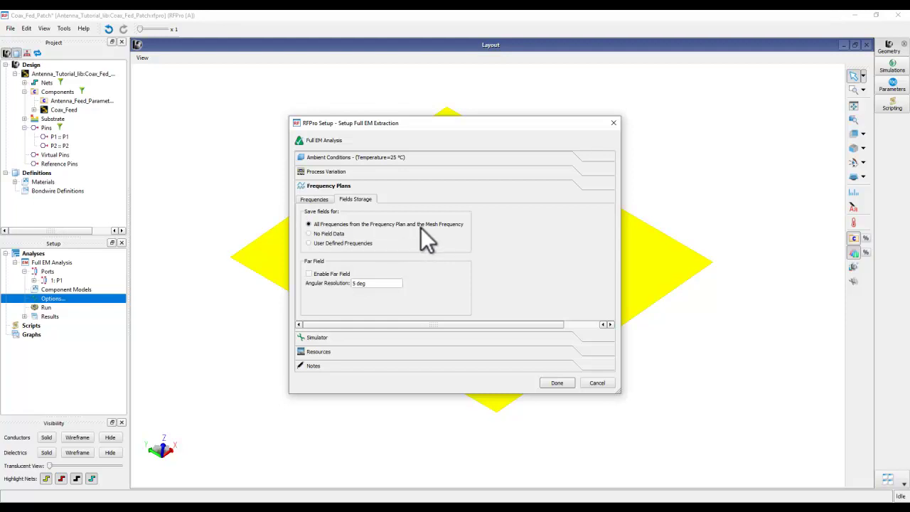
pyautogui.click(346, 244)
pyautogui.click(319, 199)
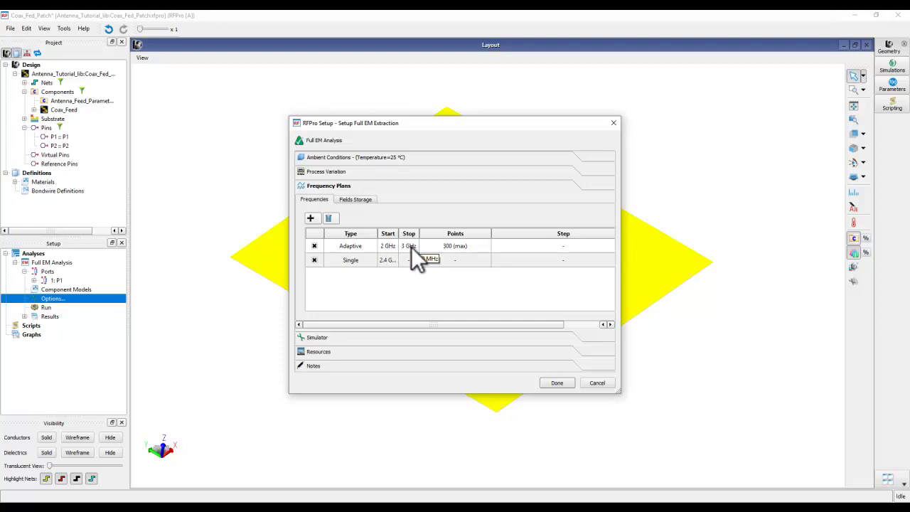
pyautogui.click(370, 341)
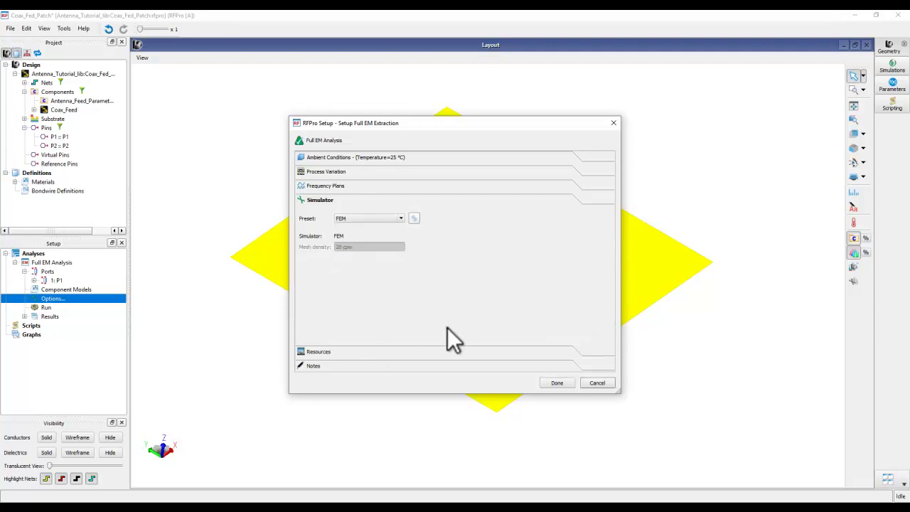
# - Confirm FEM in the Simulator Preset dropdown and close the setup with Done
pyautogui.click(361, 220)
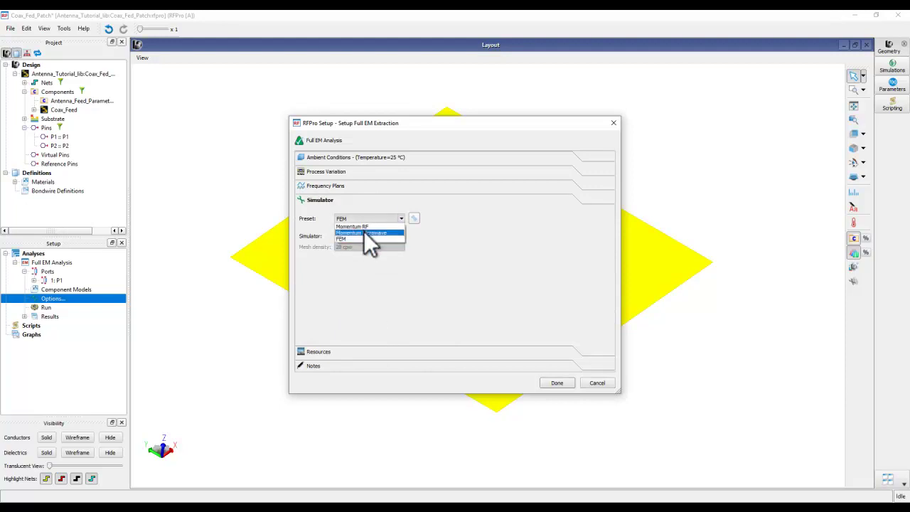
pyautogui.click(366, 240)
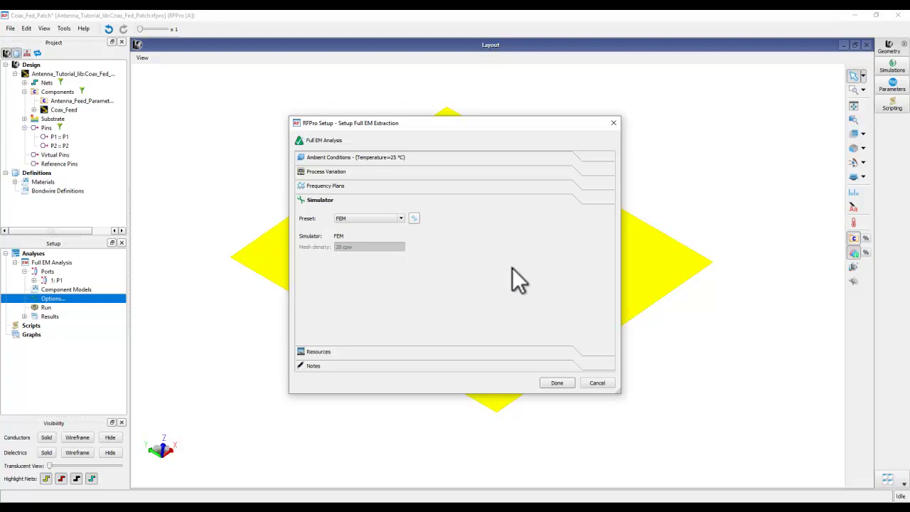
pyautogui.moveTo(486, 123); pyautogui.dragTo(436, 161)
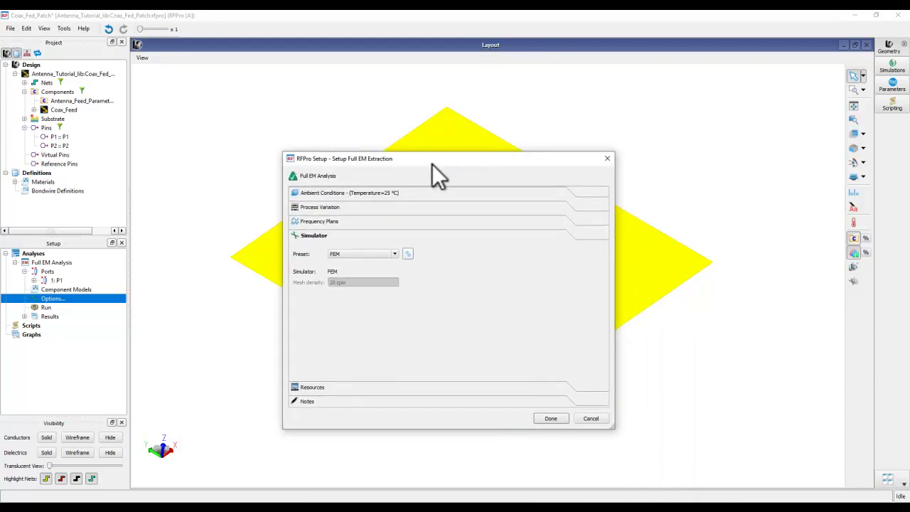
pyautogui.click(371, 253)
pyautogui.click(366, 261)
pyautogui.click(549, 419)
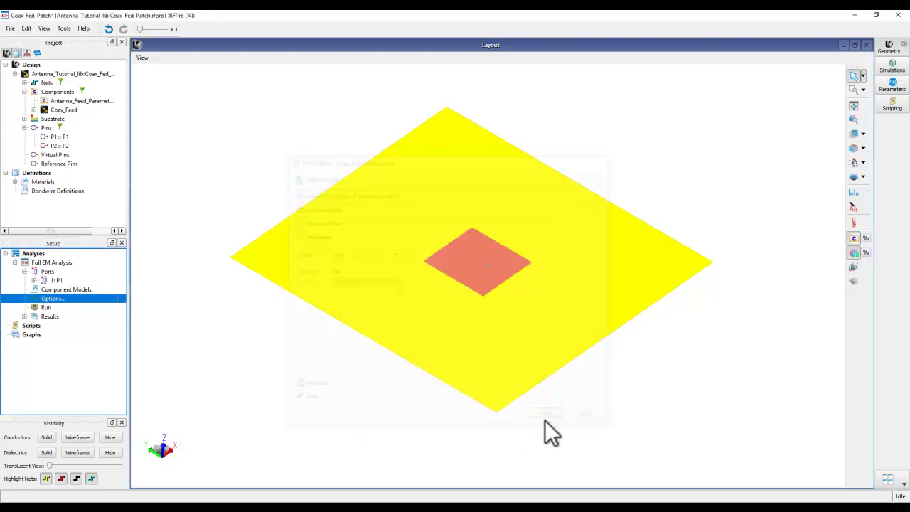
# - Start the Full EM Analysis FEM run and close the Simulations window while it runs
pyautogui.doubleClick(48, 307)
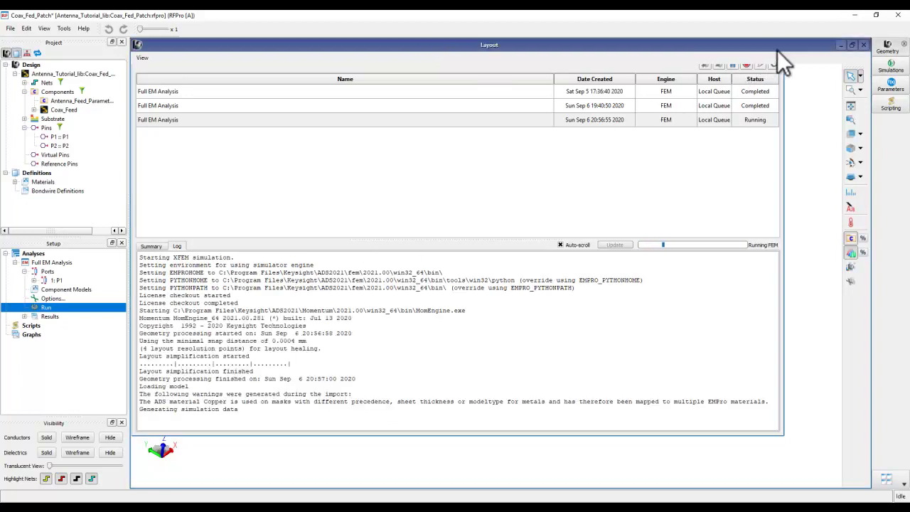
pyautogui.click(777, 47)
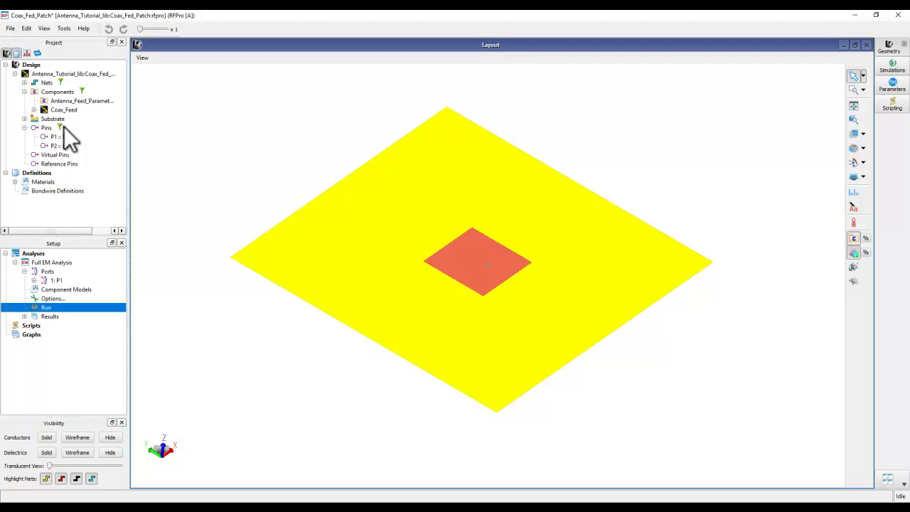
# - Review the Interface, Modeling and Components Circuit Role options, then cancel without changes
pyautogui.click(61, 31)
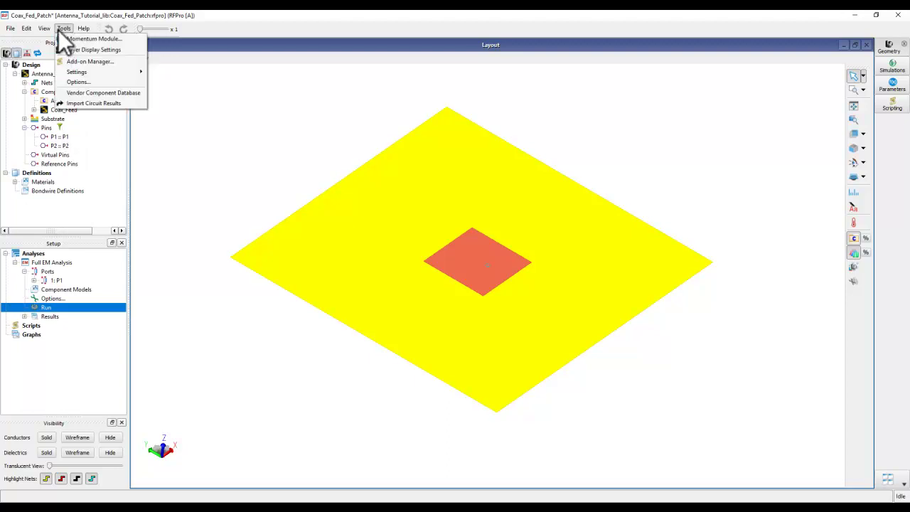
pyautogui.click(88, 83)
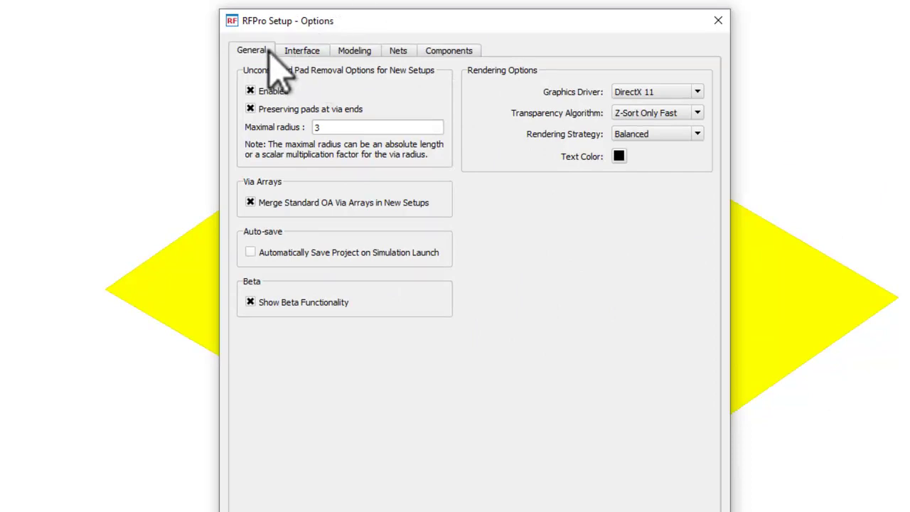
pyautogui.click(299, 51)
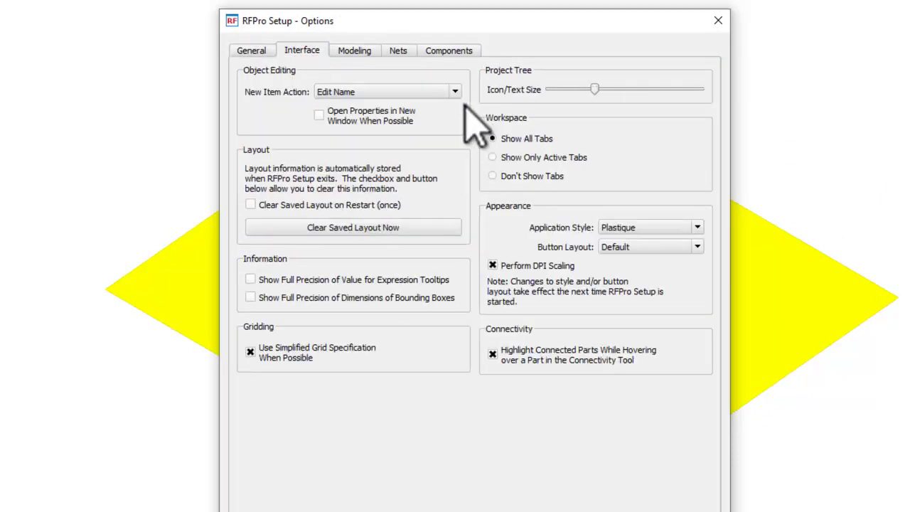
pyautogui.click(353, 50)
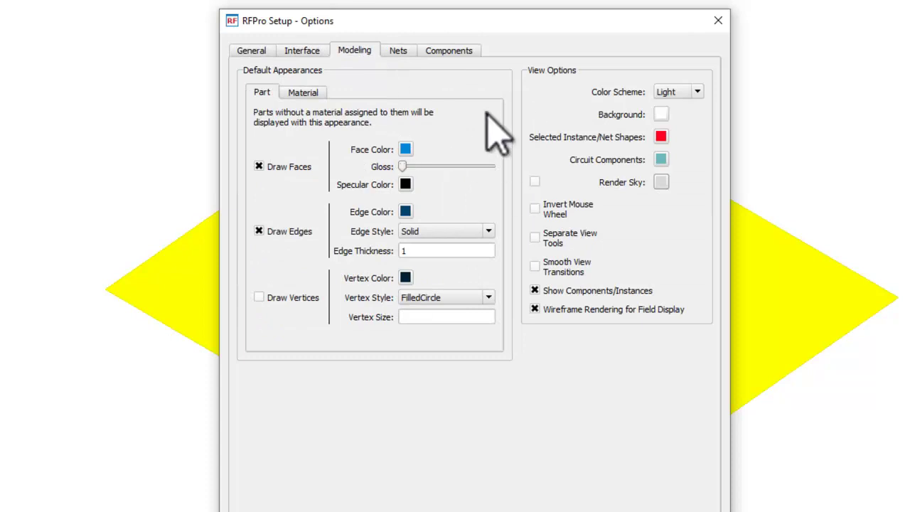
pyautogui.click(447, 50)
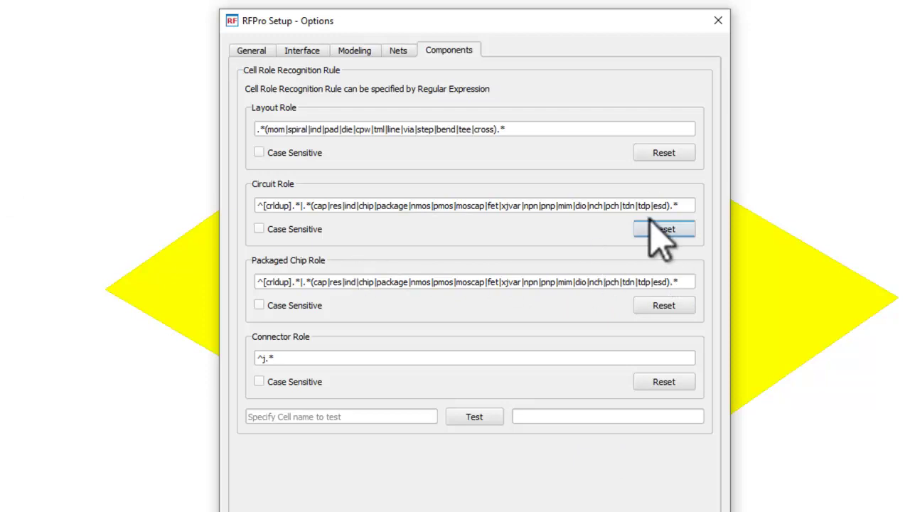
pyautogui.click(674, 206)
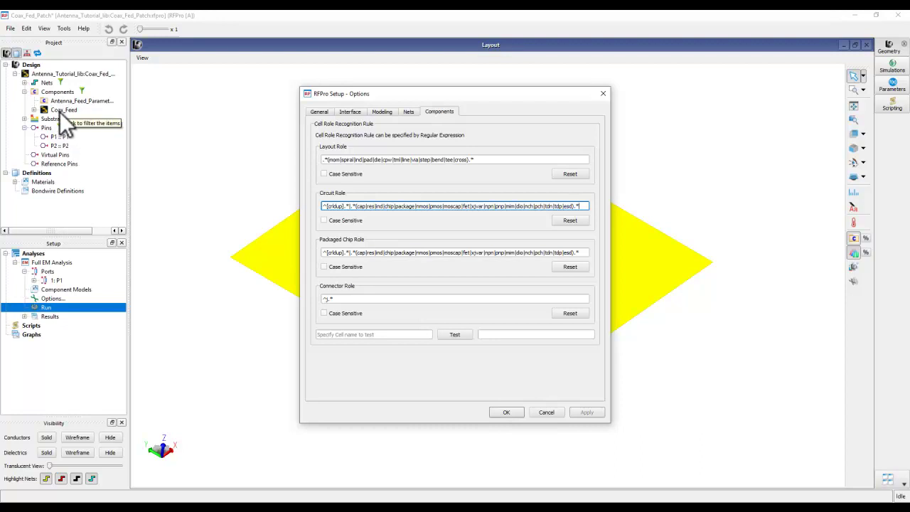
pyautogui.click(545, 412)
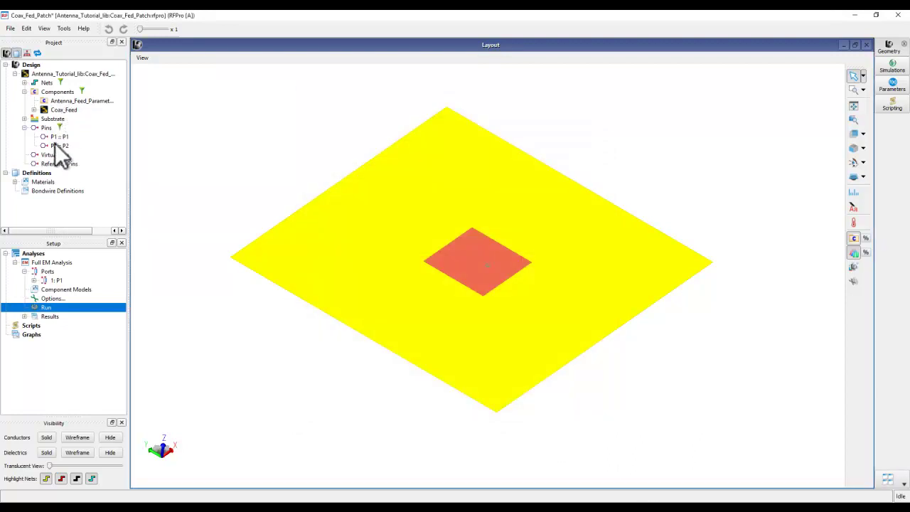
# - Change the Coax_Feed component's role to Sub Design
pyautogui.rightClick(53, 111)
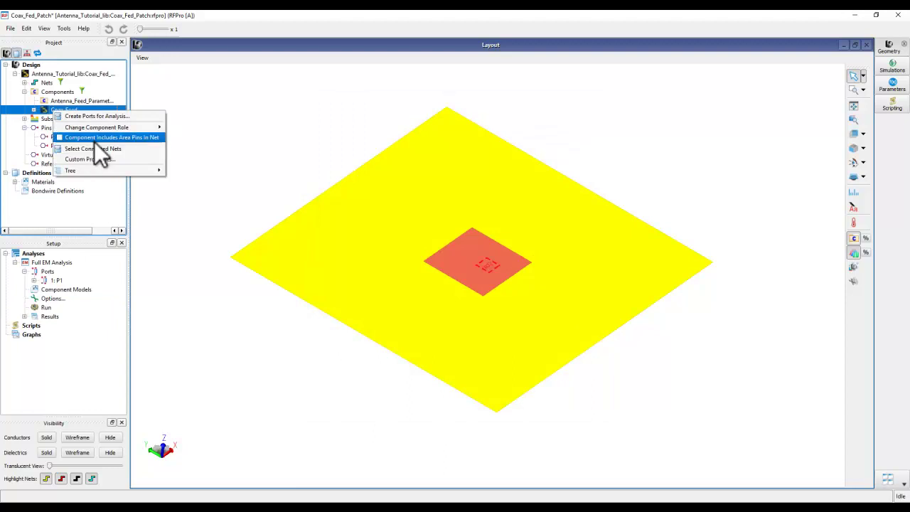
pyautogui.moveTo(113, 130)
pyautogui.click(191, 140)
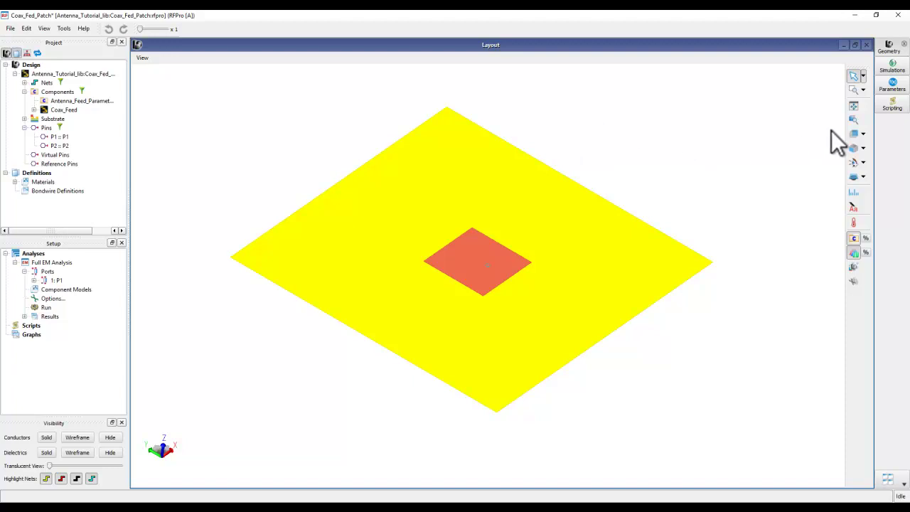
# - Check the completed Full EM Analysis runs and log, then reopen the analysis Options
pyautogui.click(892, 70)
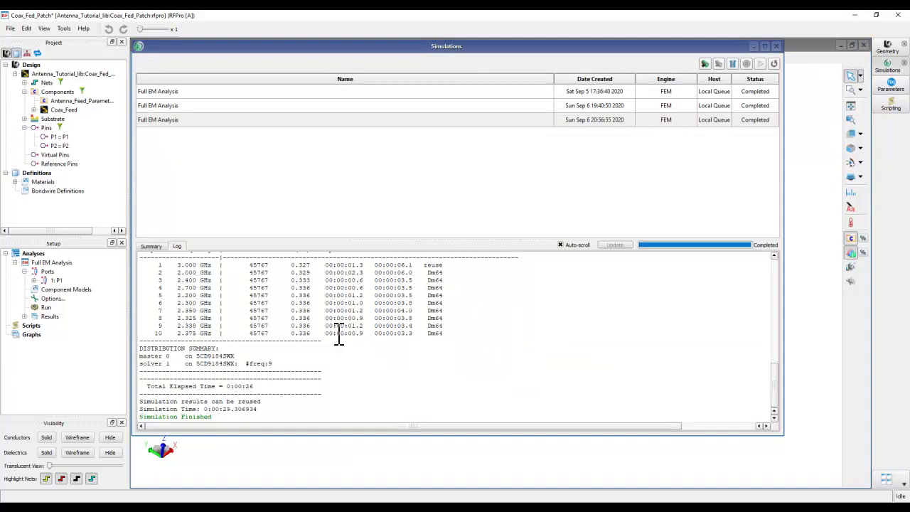
pyautogui.scroll(6, 339, 340)
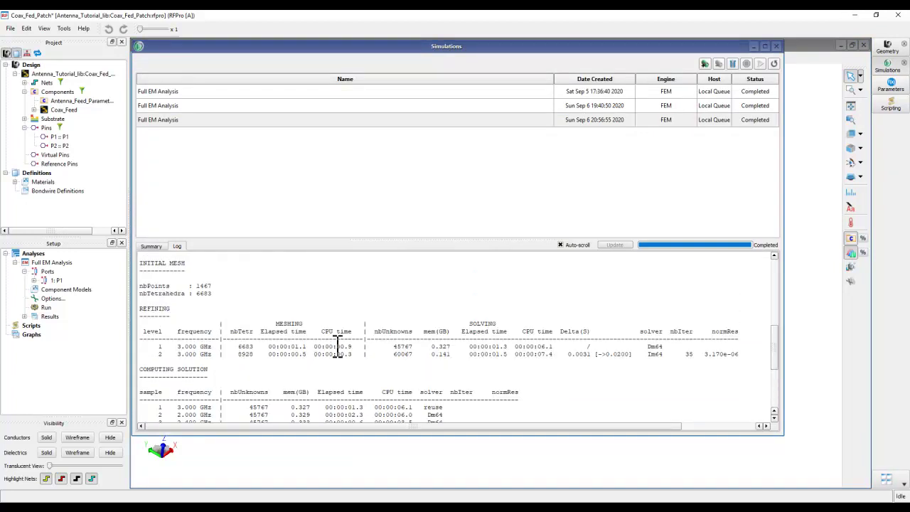
pyautogui.scroll(-6, 339, 348)
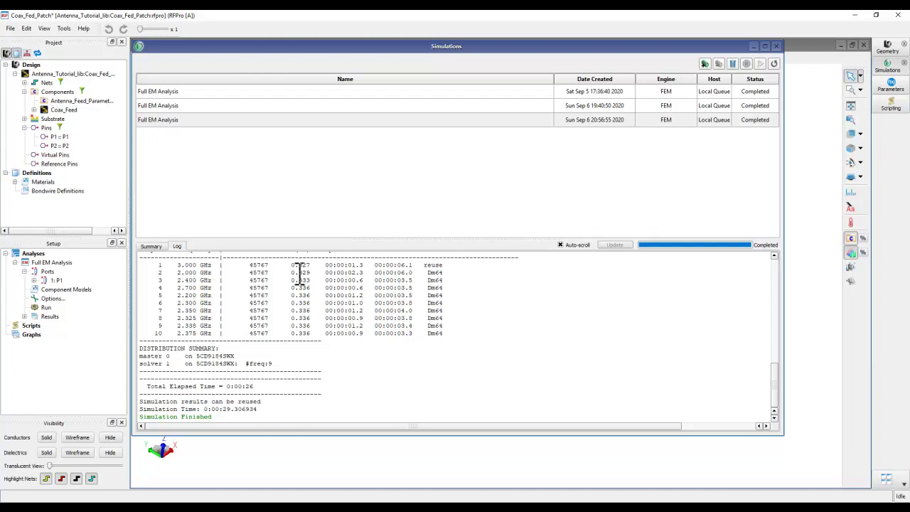
pyautogui.doubleClick(56, 298)
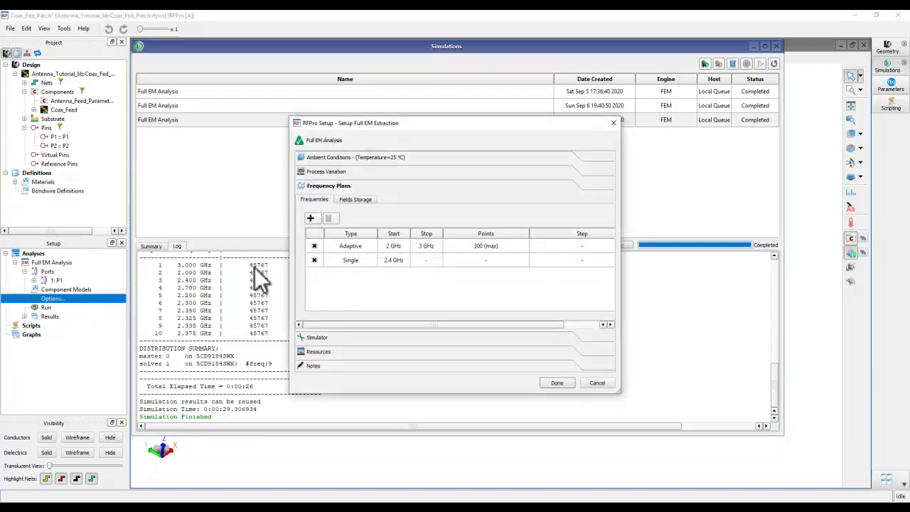
# - Enable Far Field under Fields Storage and close the Full EM Analysis setup with Done
pyautogui.click(355, 200)
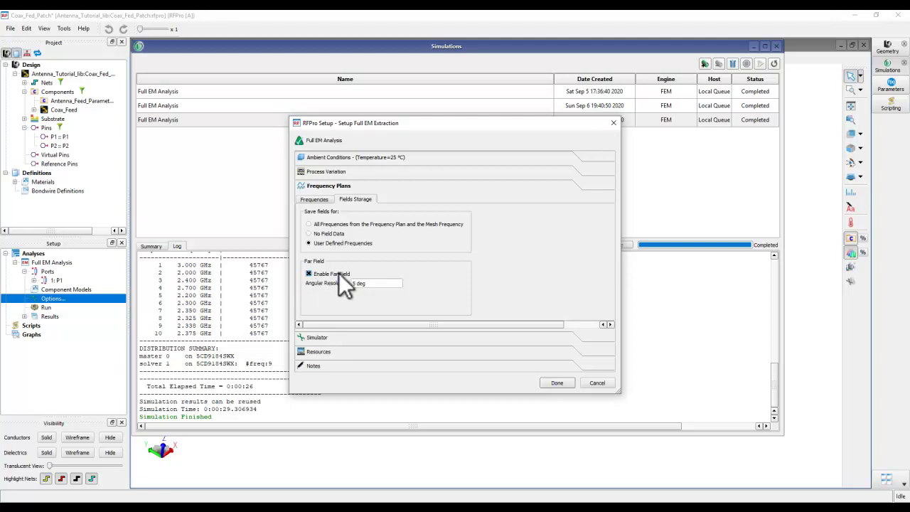
pyautogui.click(557, 384)
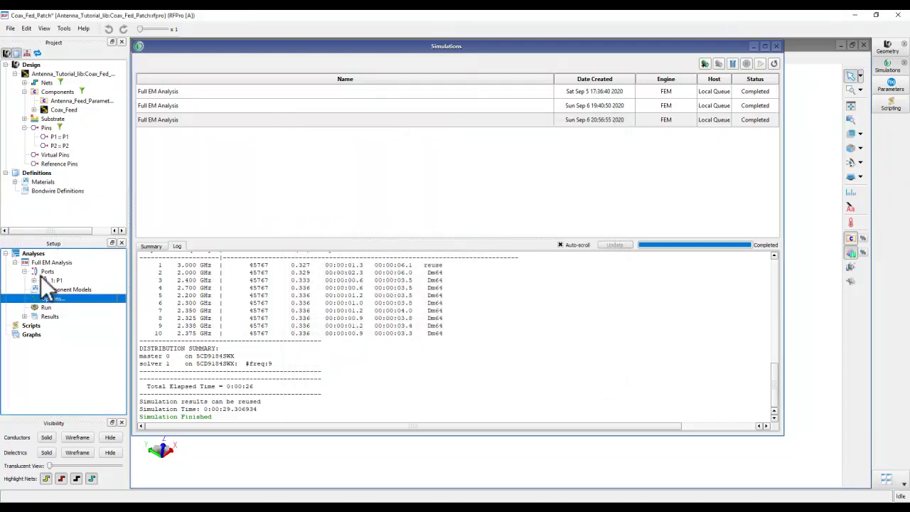
pyautogui.click(46, 307)
# - Rerun the Full EM Analysis, overwriting previous results, and close the Simulations window
pyautogui.doubleClick(46, 306)
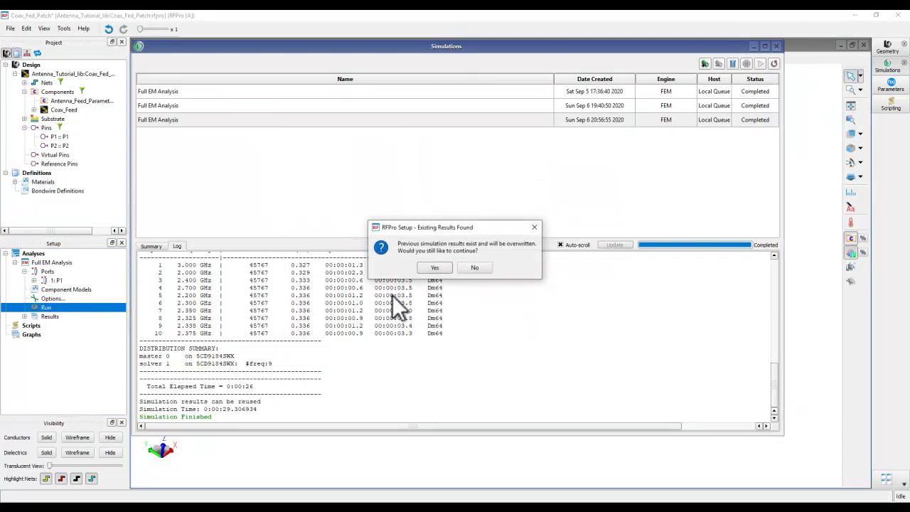
pyautogui.click(434, 268)
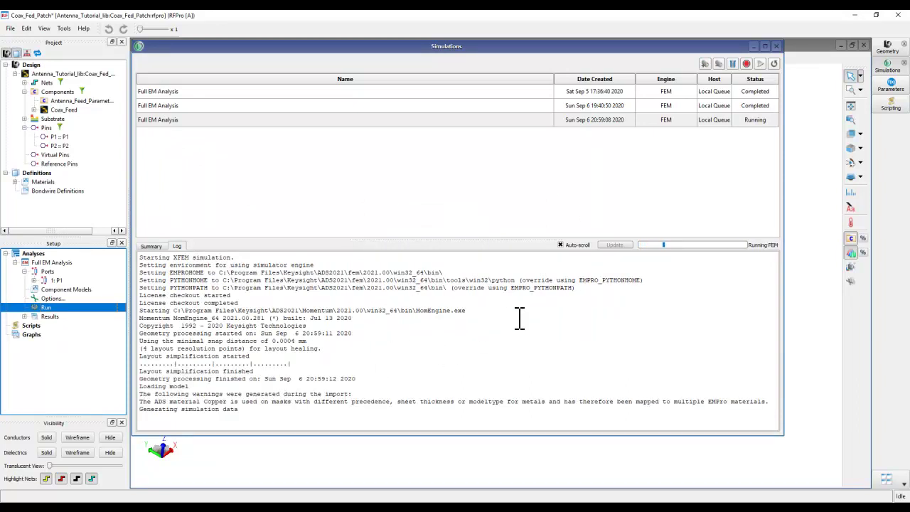
pyautogui.click(775, 46)
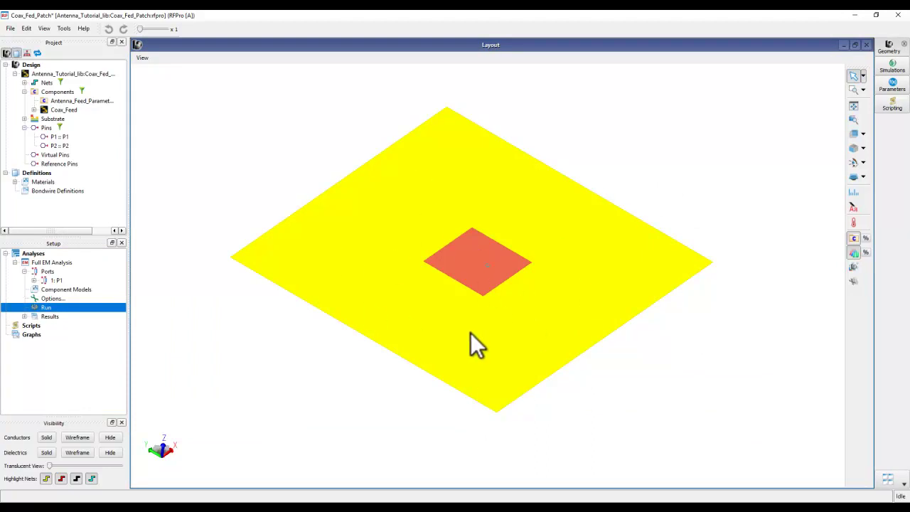
pyautogui.scroll(-3, 479, 326)
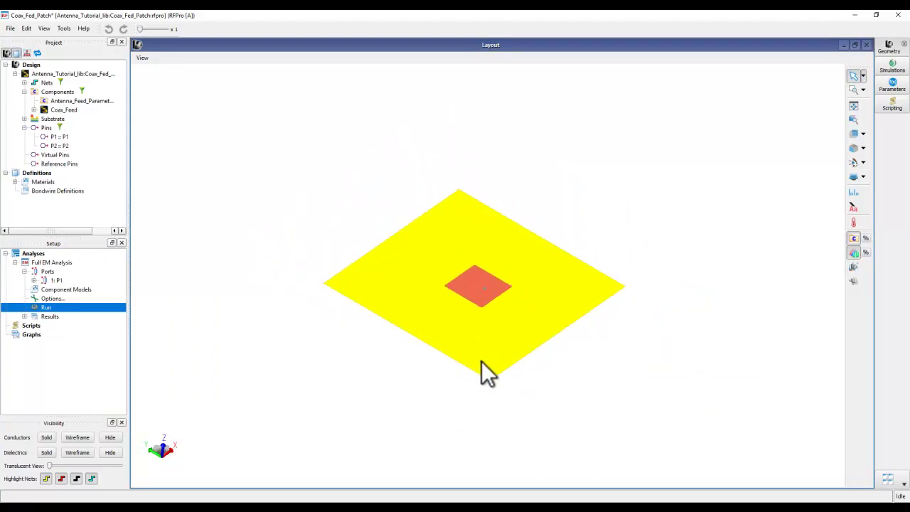
pyautogui.moveTo(459, 384); pyautogui.dragTo(480, 364, button='middle')
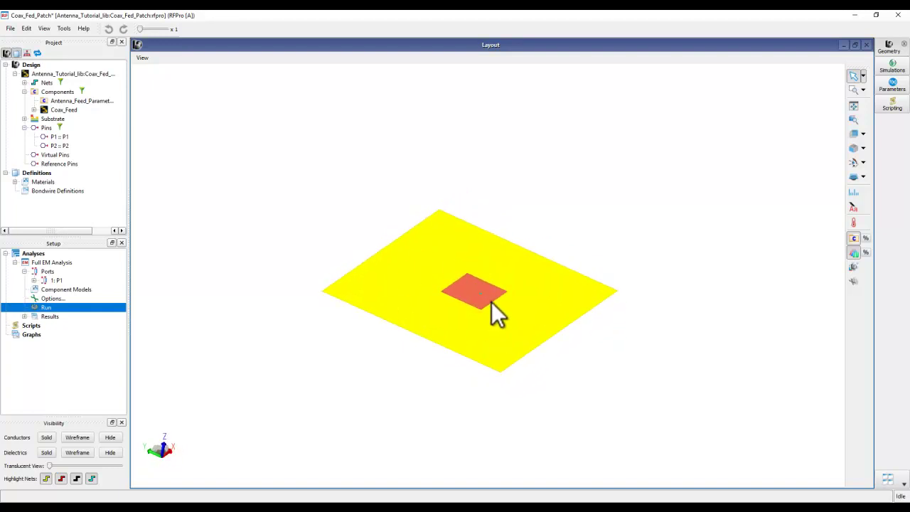
pyautogui.scroll(3, 475, 320)
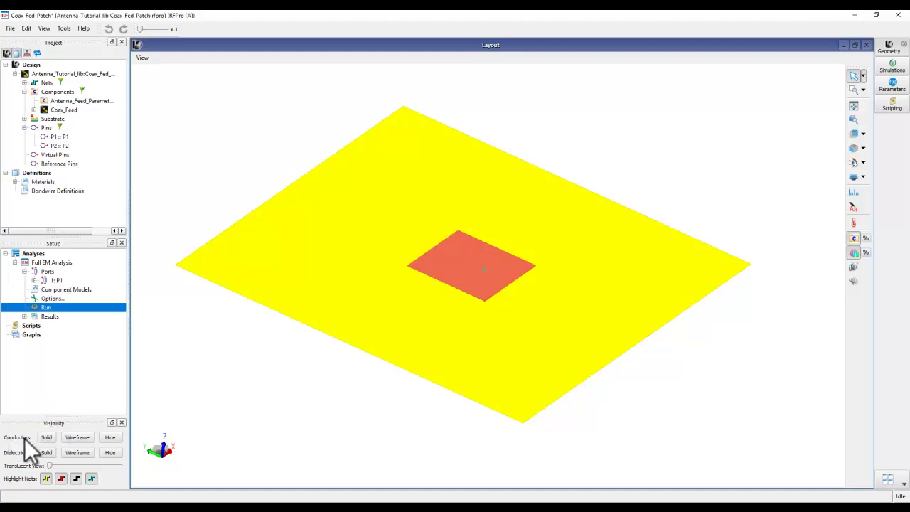
pyautogui.click(78, 437)
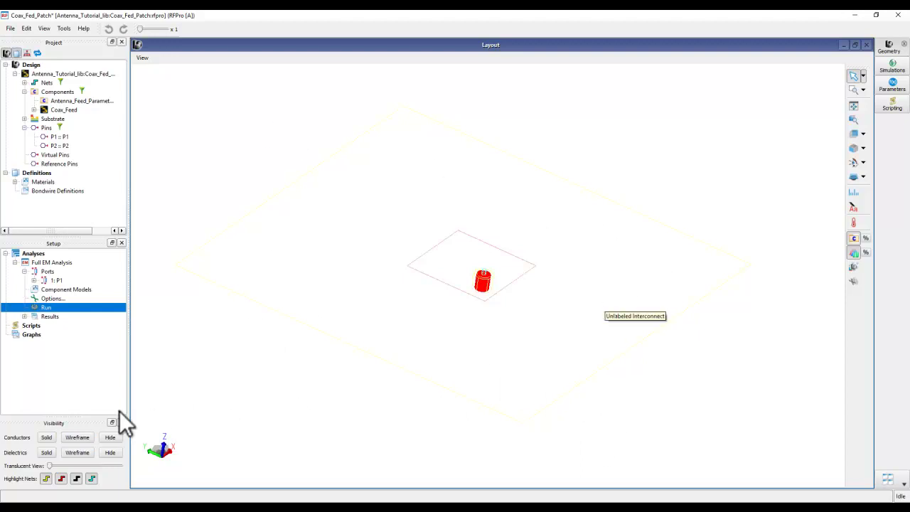
pyautogui.click(46, 438)
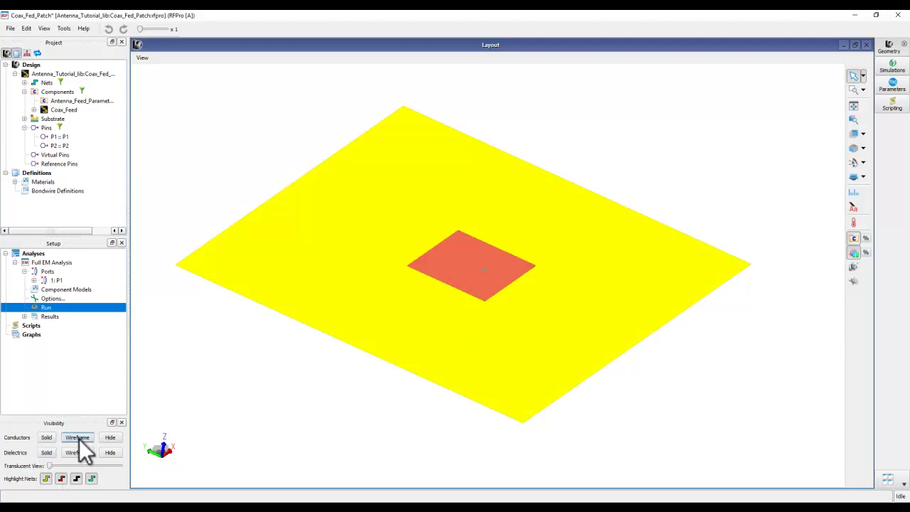
pyautogui.moveTo(529, 354); pyautogui.dragTo(471, 374, button='middle')
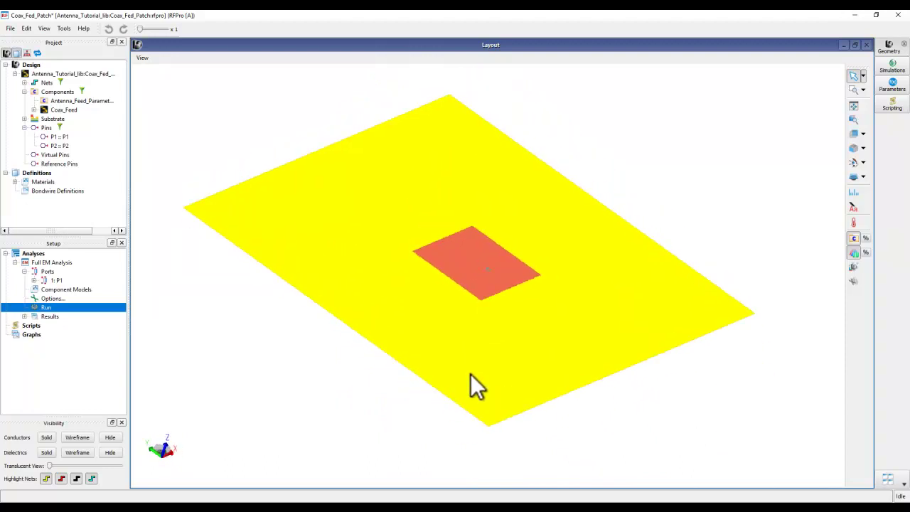
# - Try the Top view and several isometric orientations of the patch board
pyautogui.click(863, 135)
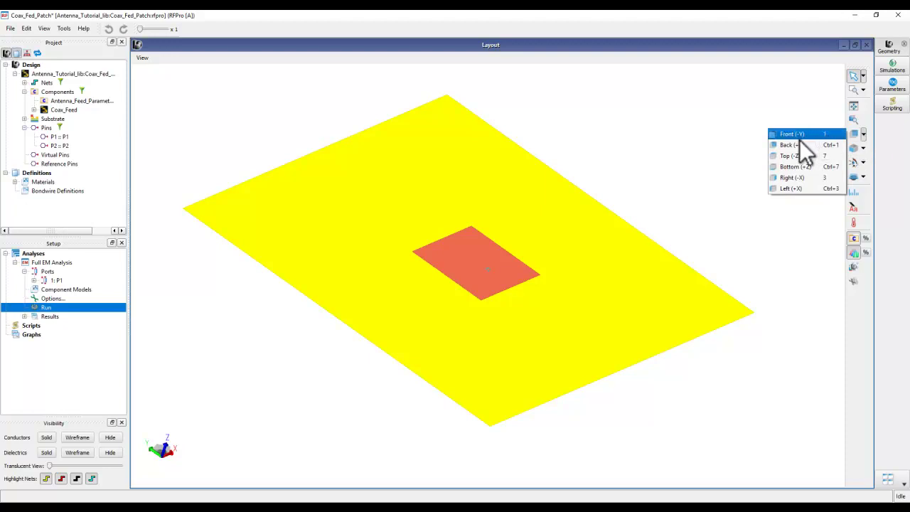
pyautogui.click(796, 157)
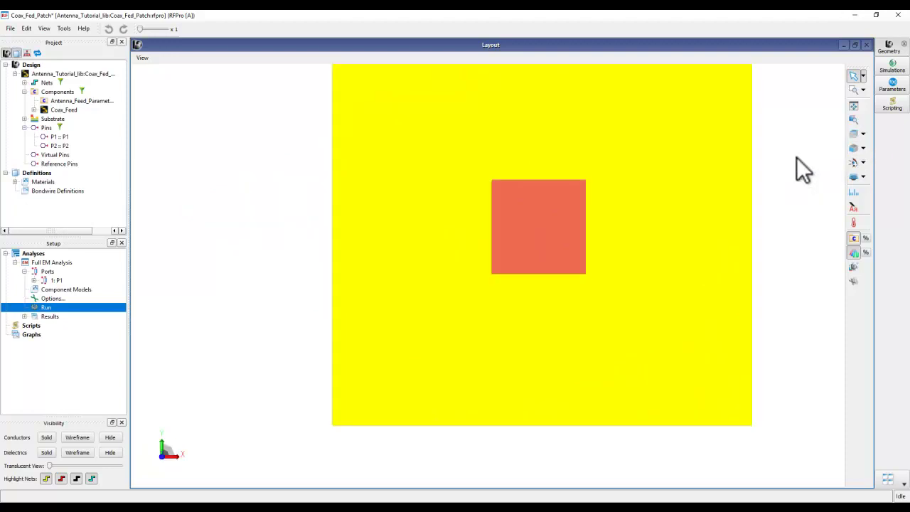
pyautogui.scroll(-2, 551, 222)
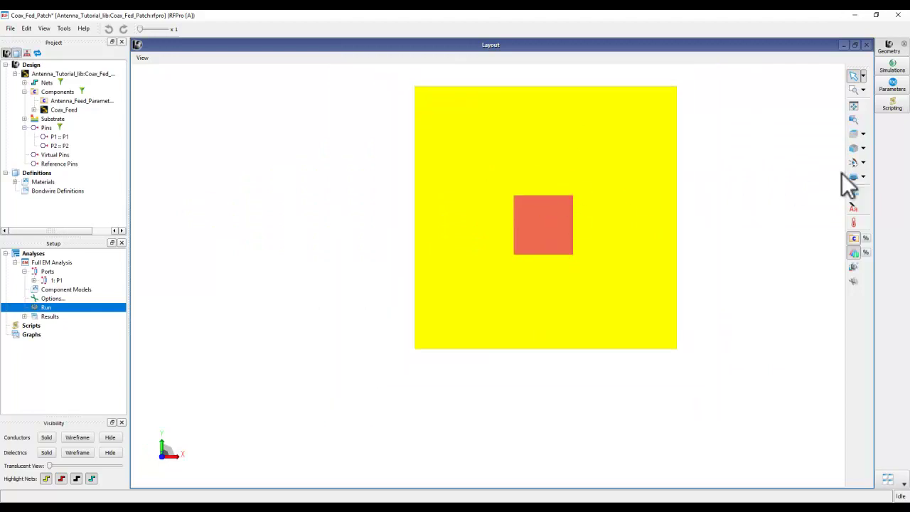
pyautogui.click(864, 148)
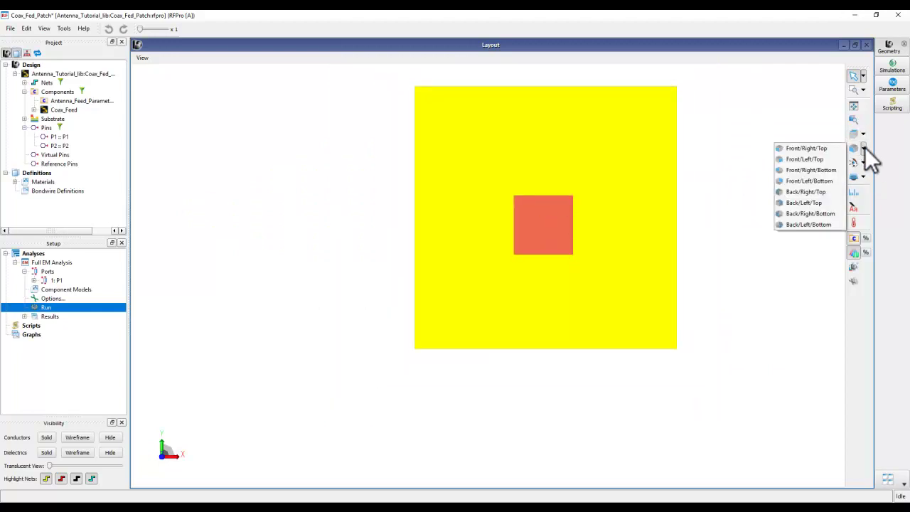
pyautogui.click(809, 182)
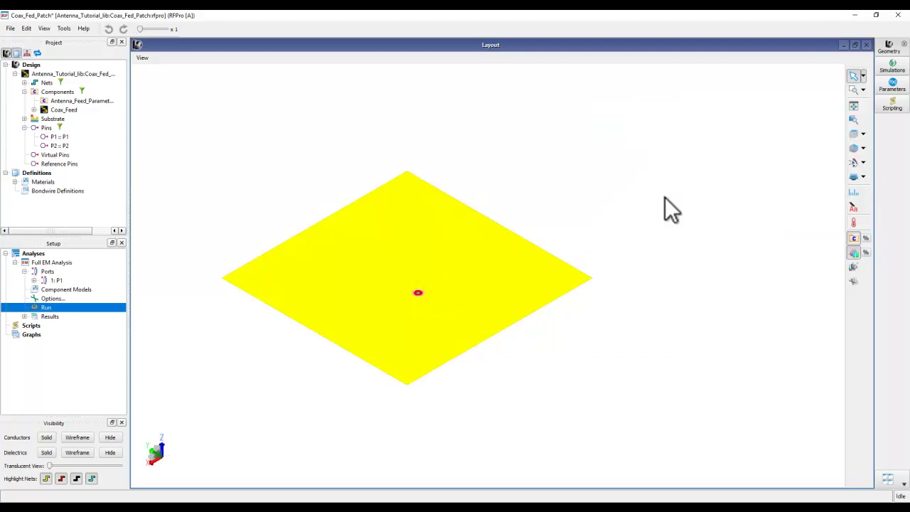
pyautogui.click(863, 162)
pyautogui.click(812, 168)
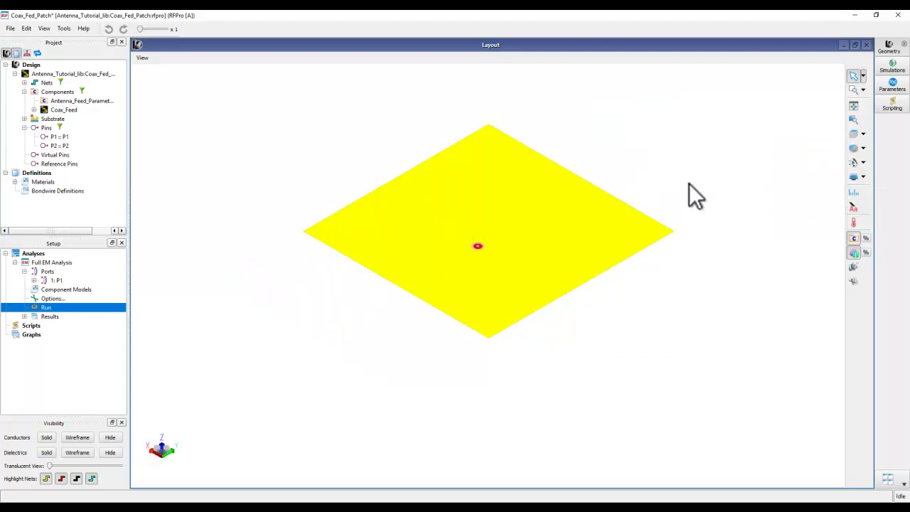
pyautogui.click(863, 149)
pyautogui.click(826, 146)
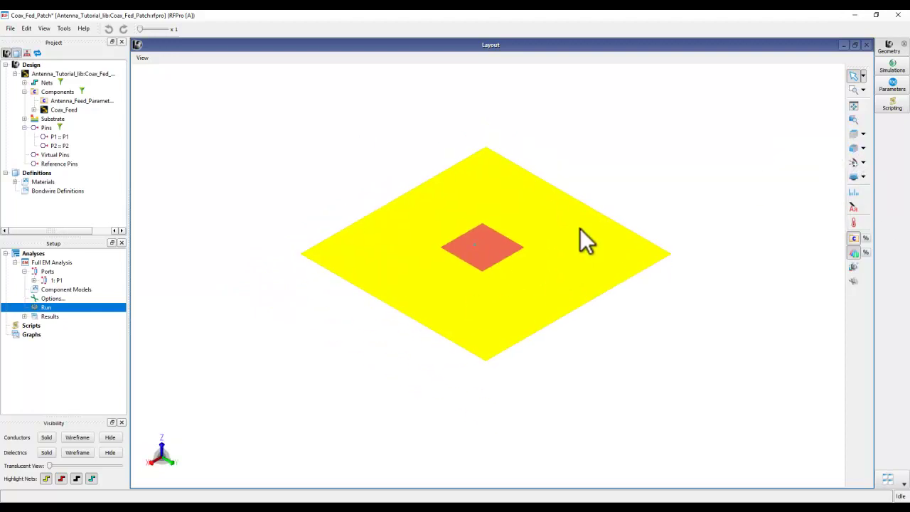
pyautogui.click(863, 149)
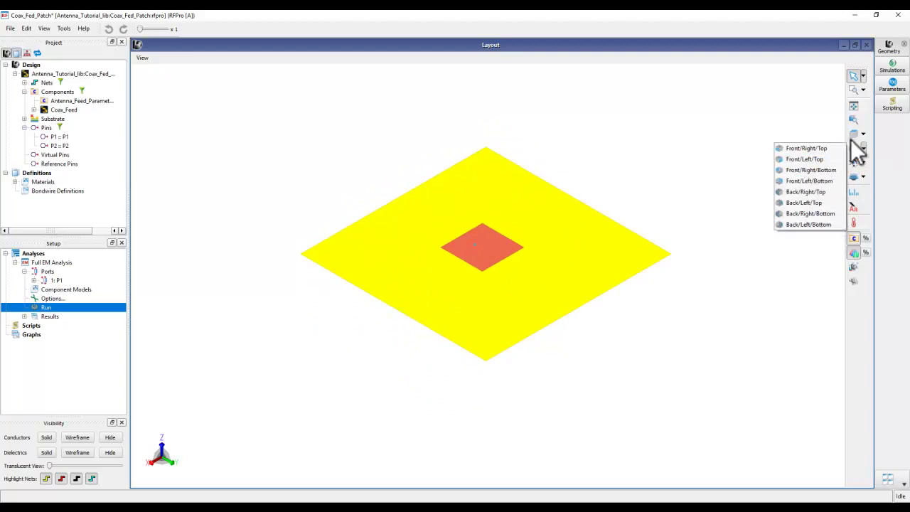
pyautogui.click(746, 136)
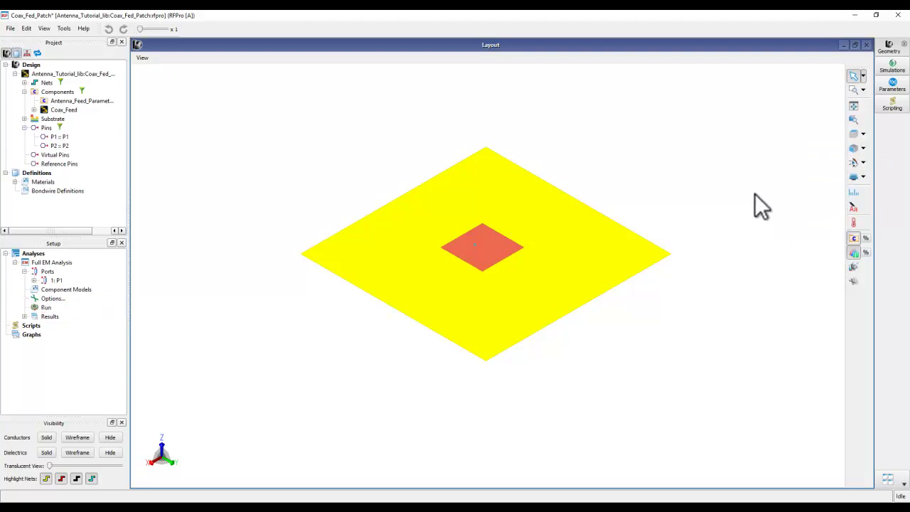
# - Settle on the Front/Right/Top view and bring up the Simulations runs and log
pyautogui.click(856, 150)
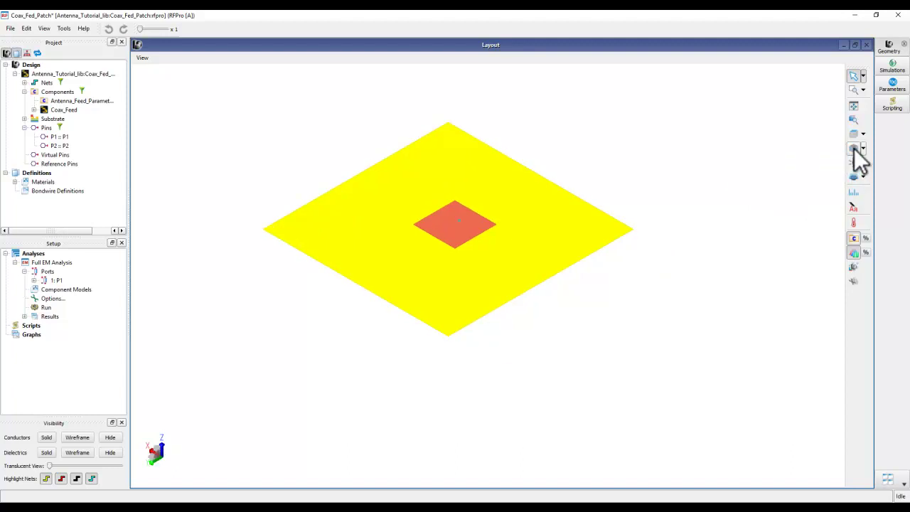
pyautogui.click(856, 150)
pyautogui.click(856, 149)
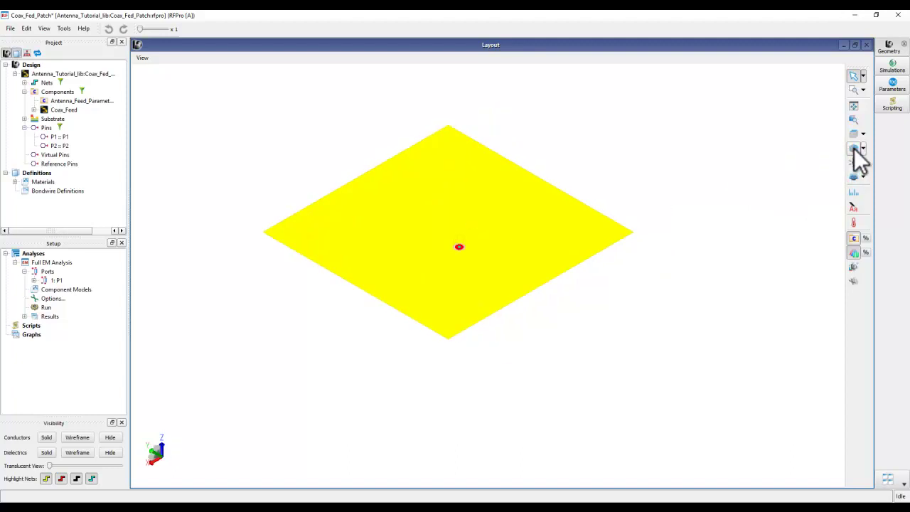
pyautogui.click(856, 149)
pyautogui.click(856, 150)
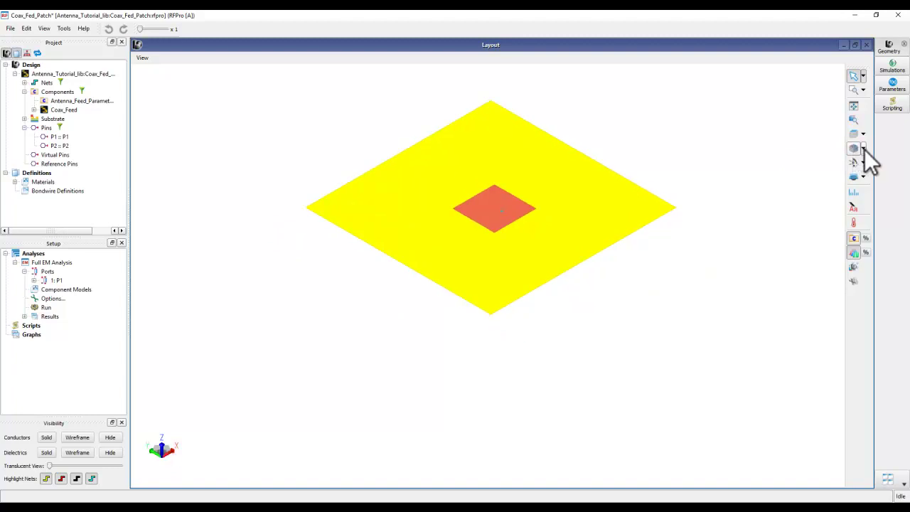
pyautogui.click(864, 149)
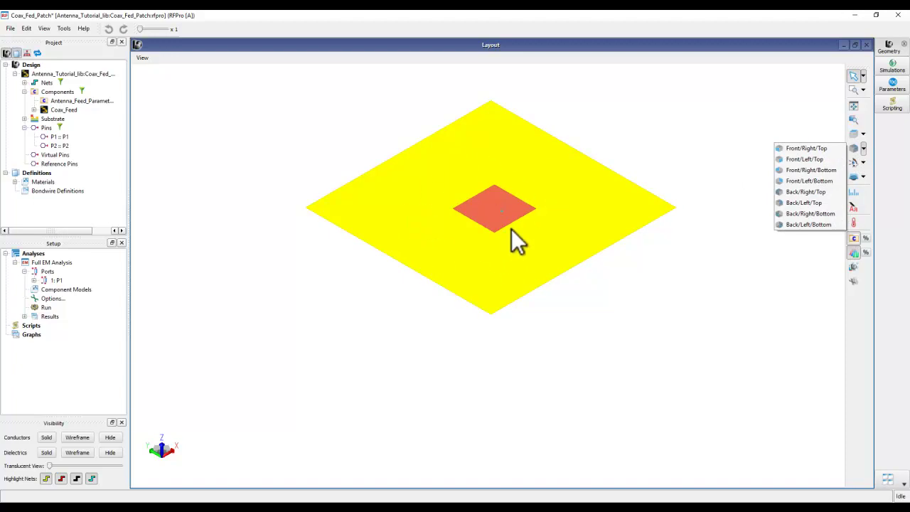
pyautogui.click(795, 148)
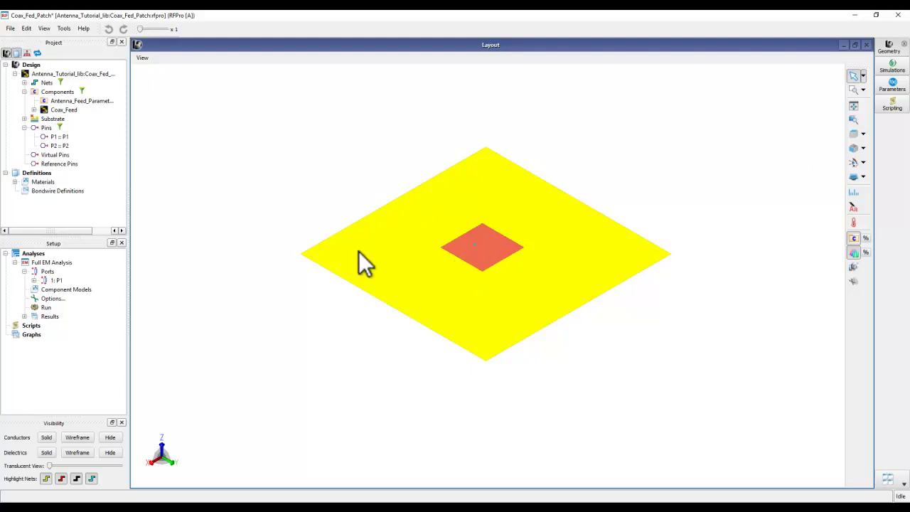
pyautogui.click(889, 69)
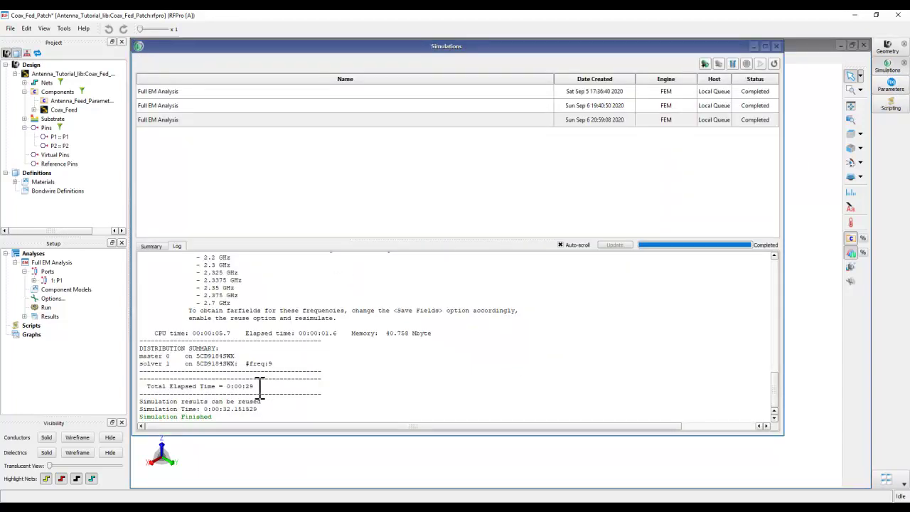
# - Highlight the FARFIELDS warning in the simulation log, then close the Simulations window
pyautogui.scroll(3, 270, 386)
pyautogui.scroll(3, 273, 384)
pyautogui.moveTo(269, 342); pyautogui.dragTo(274, 348)
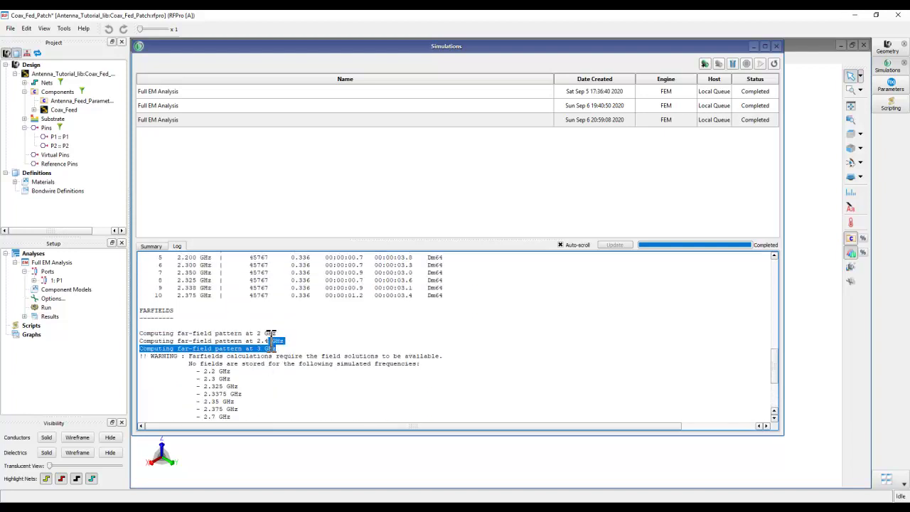
pyautogui.click(267, 329)
pyautogui.scroll(-2, 300, 334)
pyautogui.scroll(-1, 300, 338)
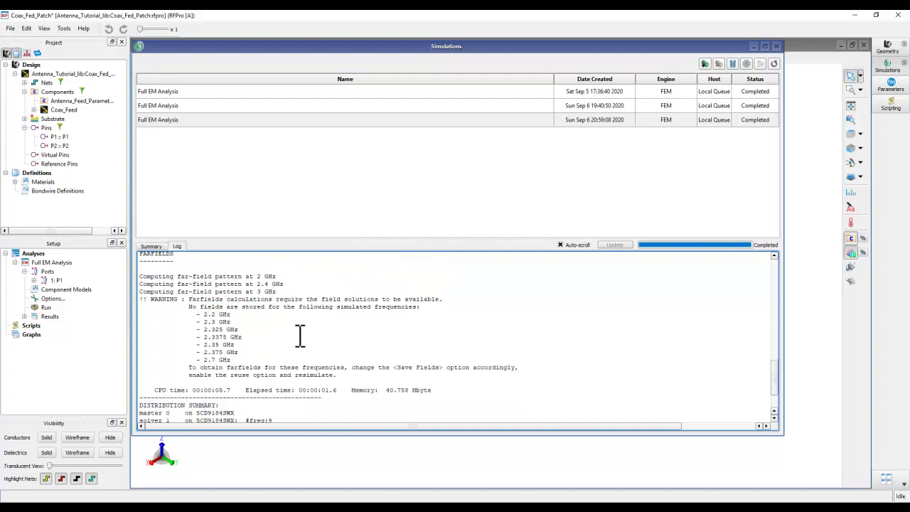
pyautogui.moveTo(190, 299); pyautogui.dragTo(250, 362)
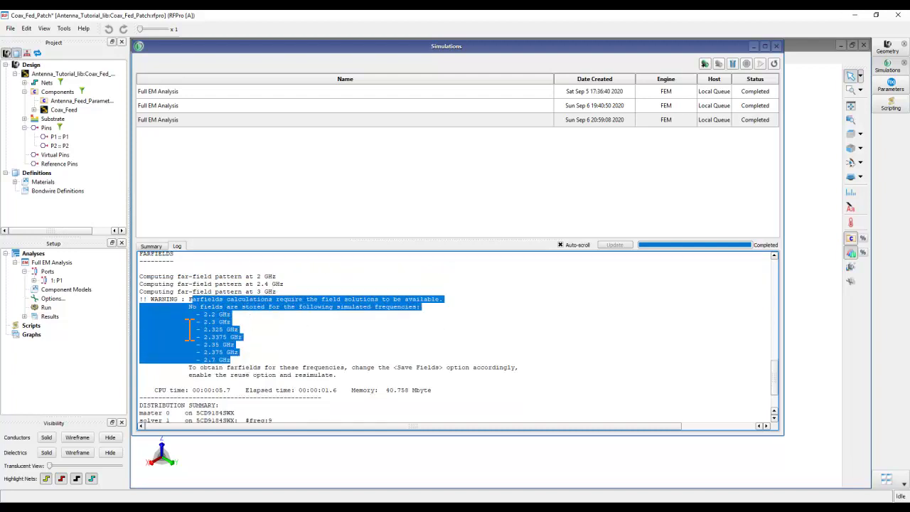
pyautogui.click(242, 359)
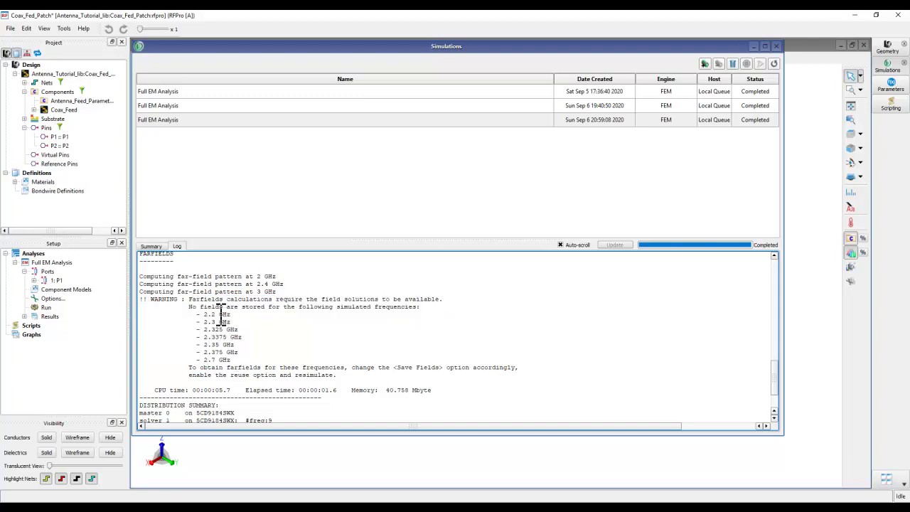
pyautogui.click(776, 46)
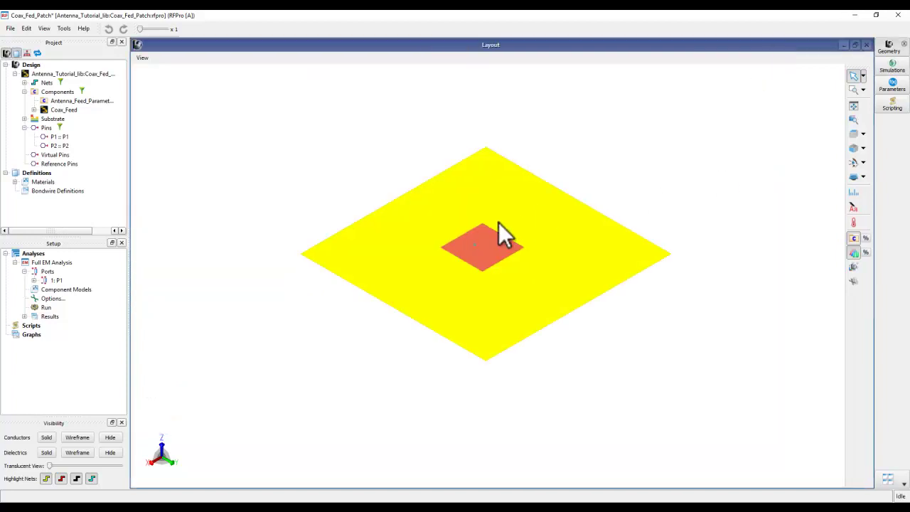
# - Plot S11 in the maximized S-Parameters results with a marker on the 2.35 GHz dip
pyautogui.click(25, 316)
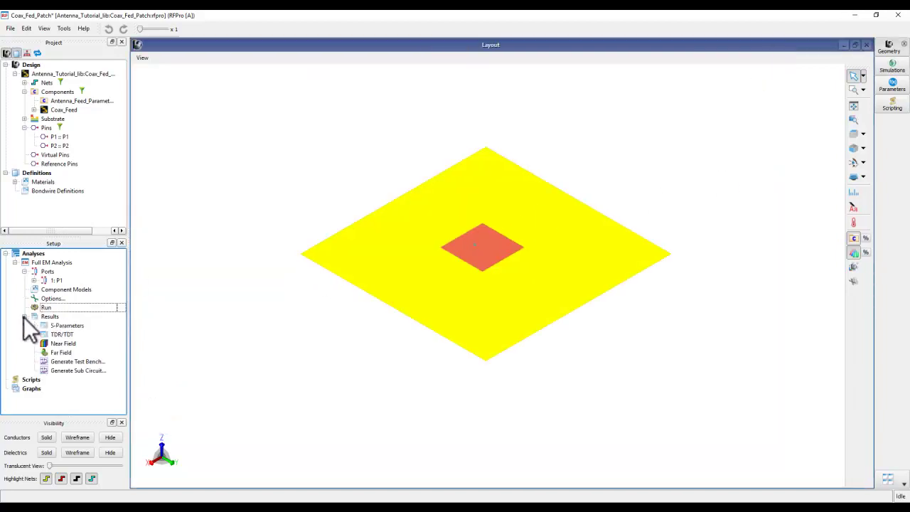
pyautogui.doubleClick(65, 324)
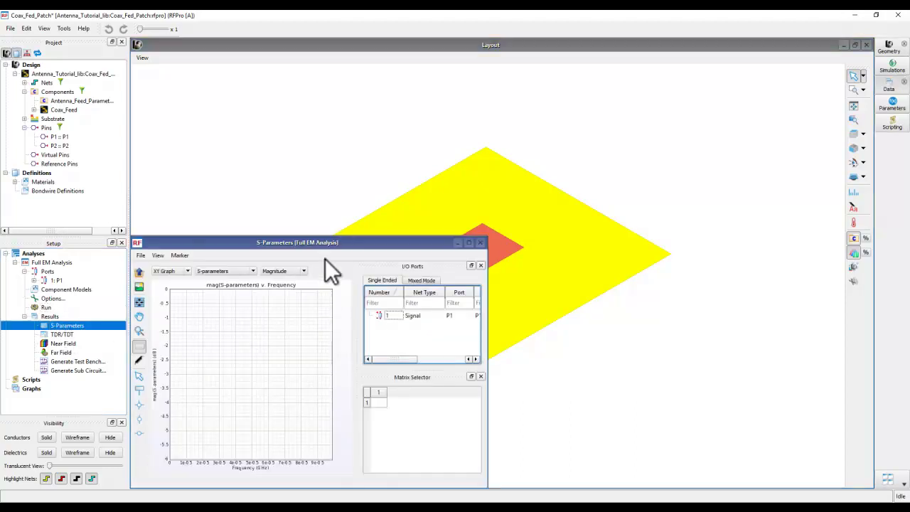
pyautogui.doubleClick(330, 242)
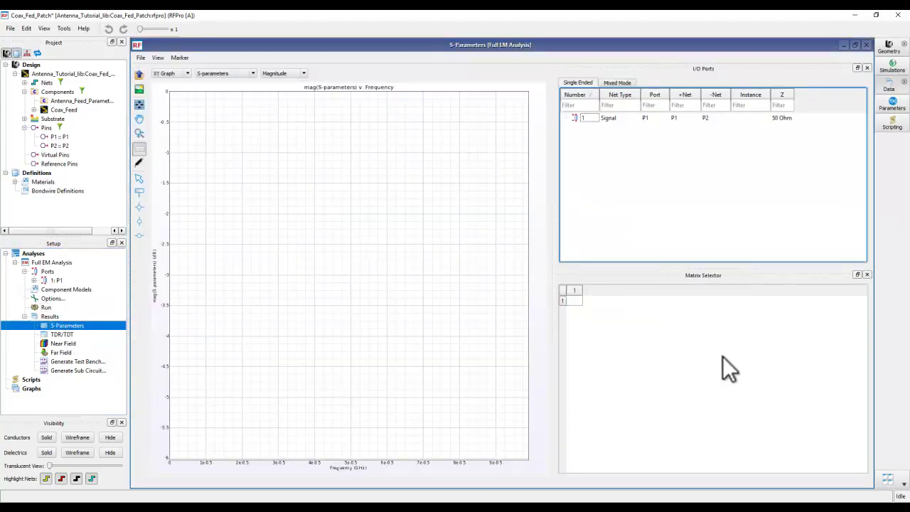
pyautogui.click(575, 301)
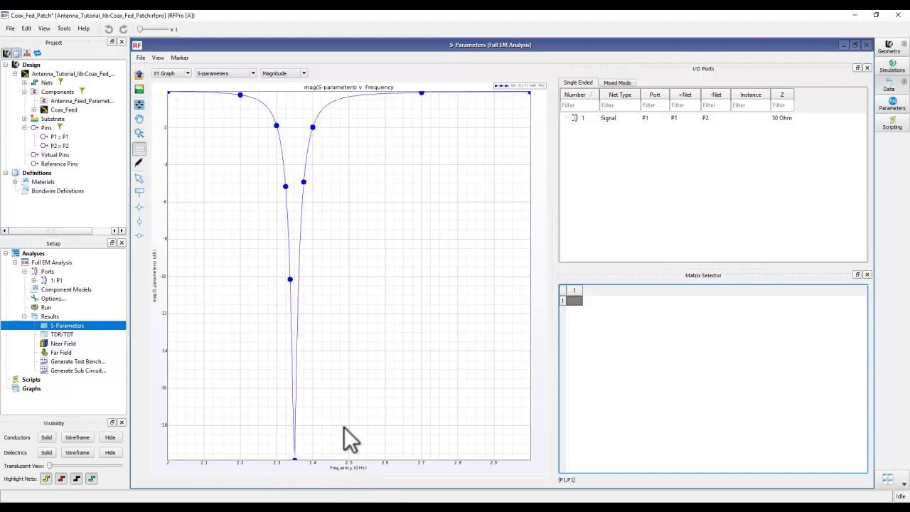
pyautogui.click(278, 174)
# - Switch the plot to Input Impedance, back to S-Parameters, then close it
pyautogui.click(233, 75)
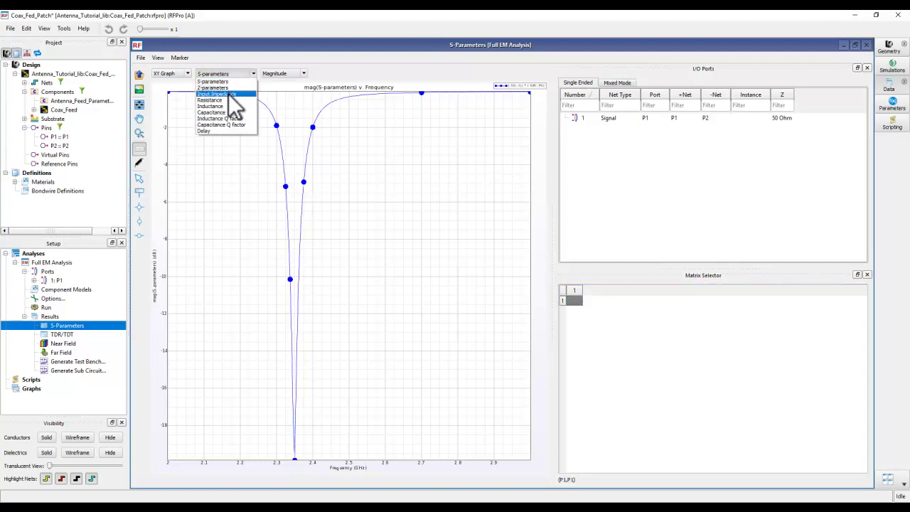
pyautogui.click(228, 94)
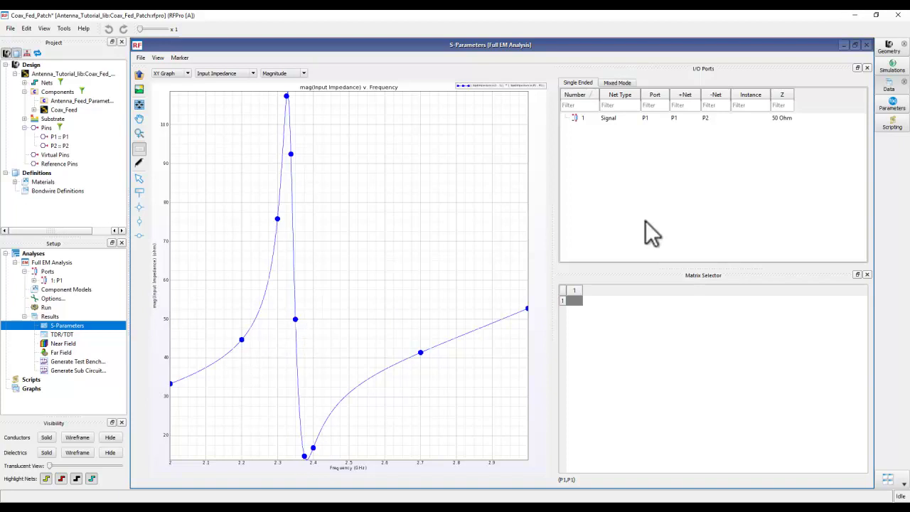
pyautogui.click(245, 74)
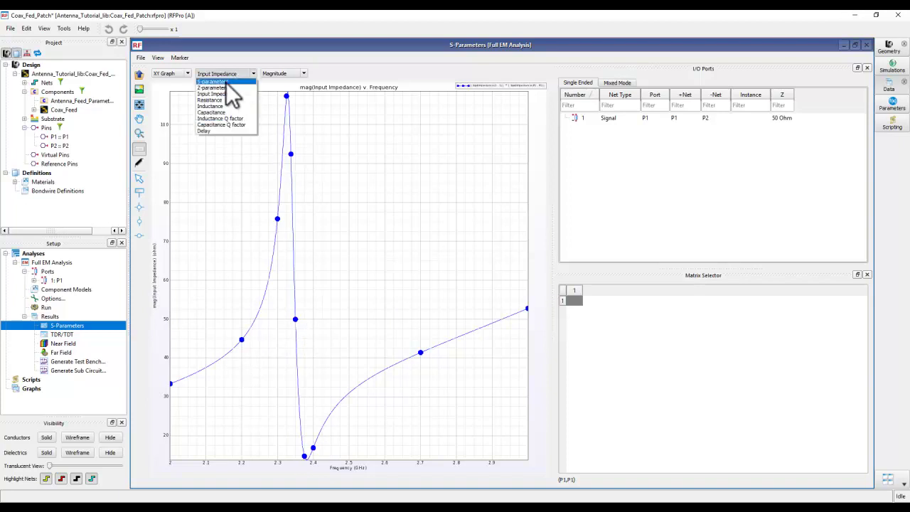
pyautogui.click(241, 81)
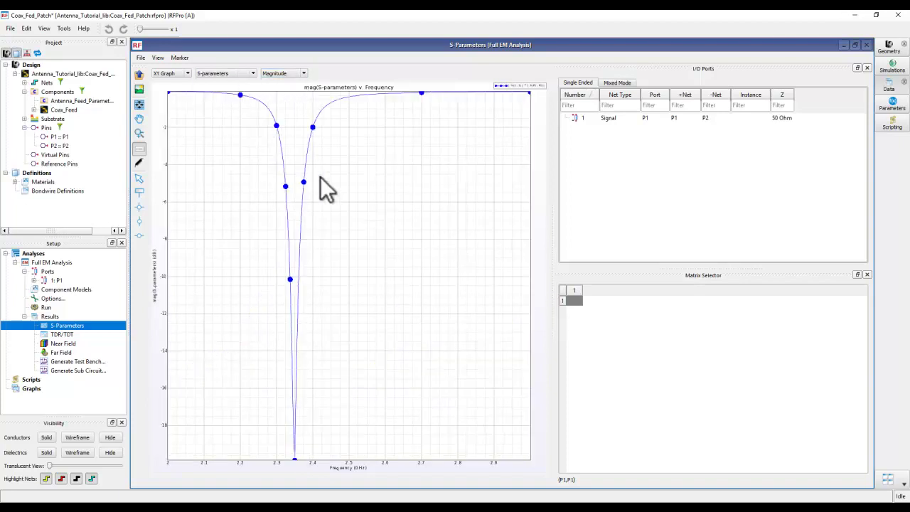
pyautogui.click(866, 45)
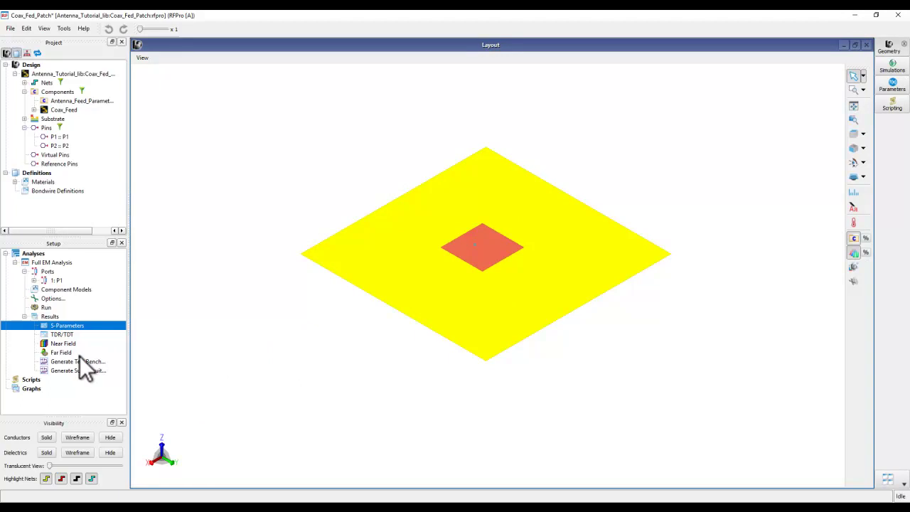
# - Open the Far Field result showing Gain at 2400 MHz
pyautogui.click(60, 353)
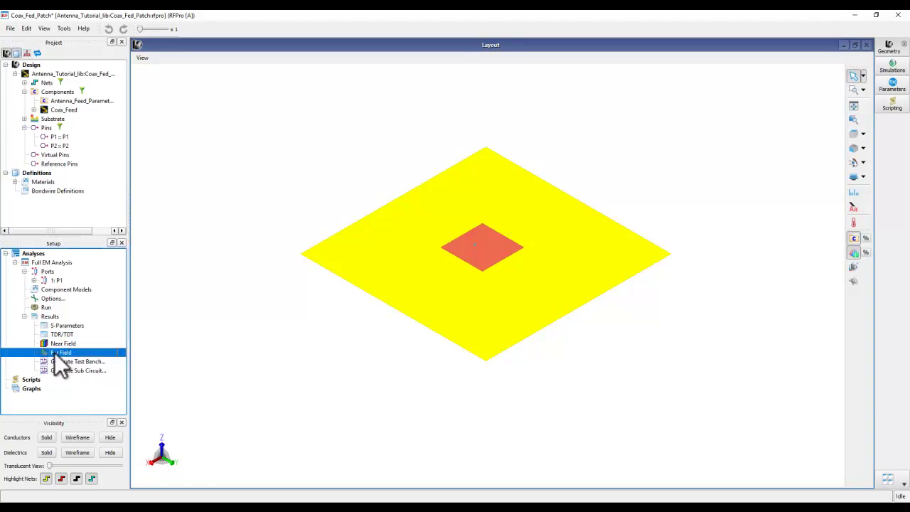
pyautogui.doubleClick(57, 353)
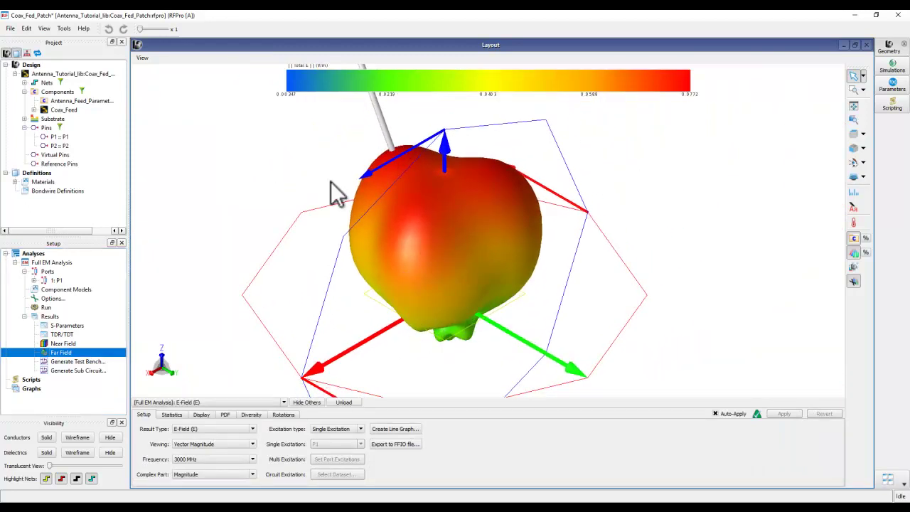
pyautogui.click(206, 430)
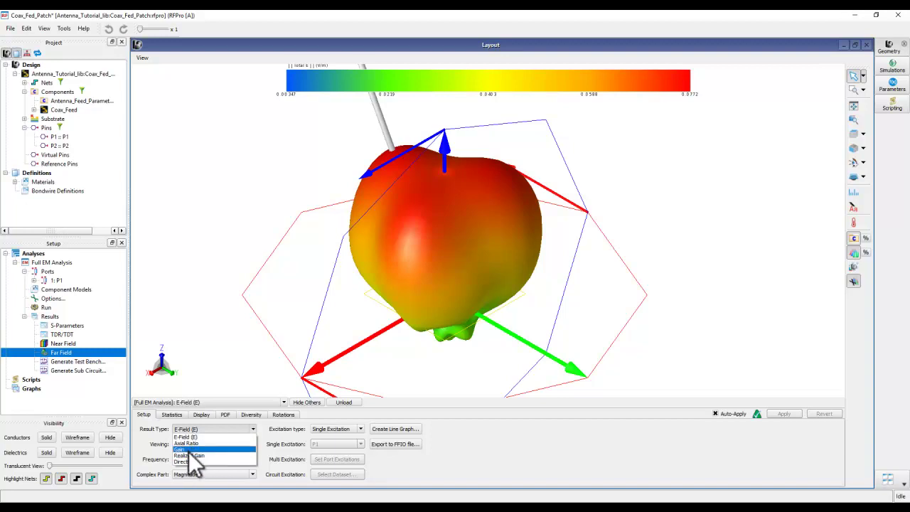
pyautogui.click(191, 450)
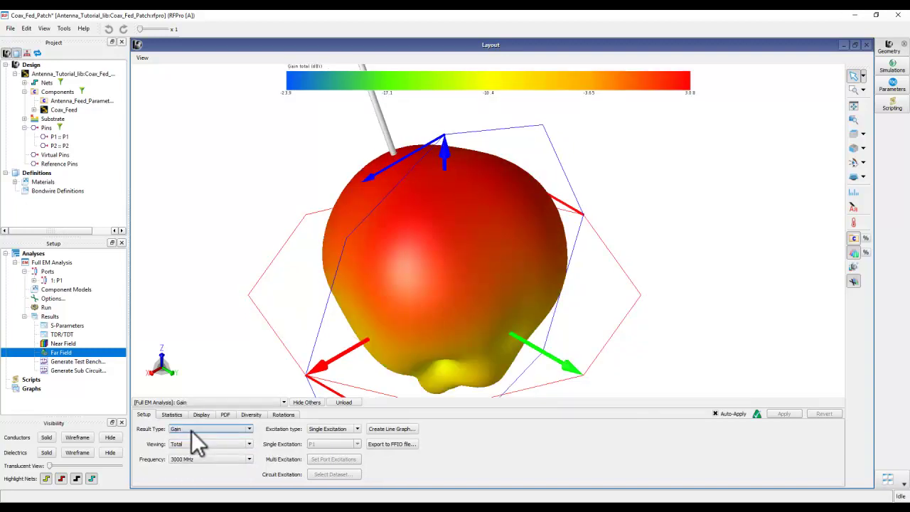
pyautogui.click(199, 460)
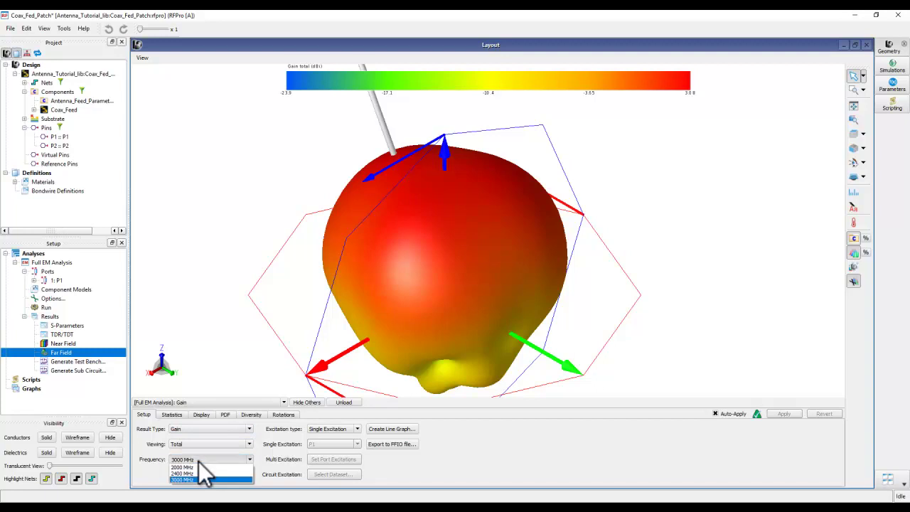
pyautogui.click(192, 474)
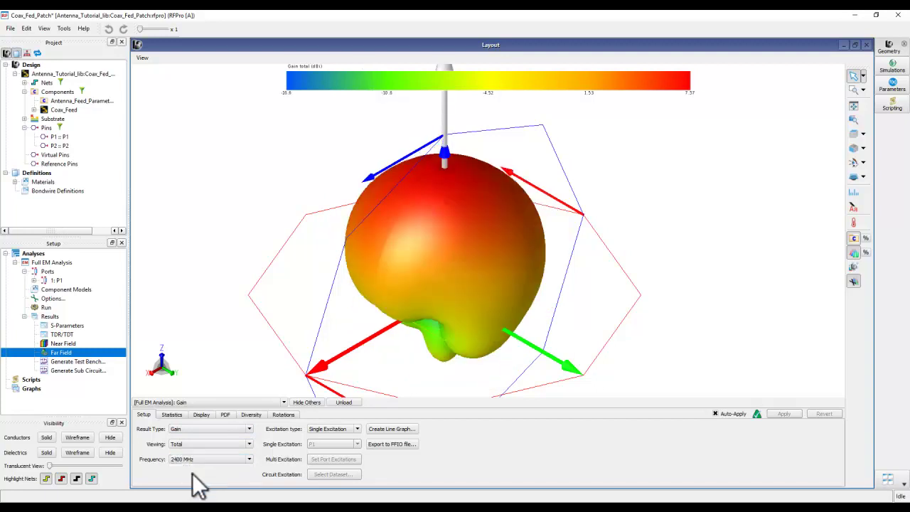
# - Pan, orbit and fit the 3-D gain pattern to view it fully
pyautogui.moveTo(400, 289); pyautogui.dragTo(415, 280, button='middle')
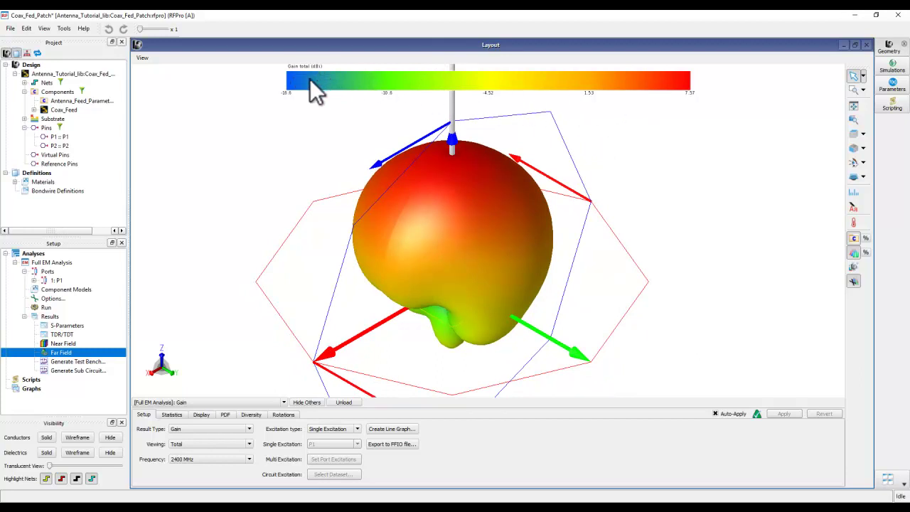
pyautogui.moveTo(558, 267); pyautogui.dragTo(256, 249, button='middle')
pyautogui.click(854, 119)
pyautogui.moveTo(549, 274); pyautogui.dragTo(473, 189, button='middle')
pyautogui.scroll(5, 499, 238)
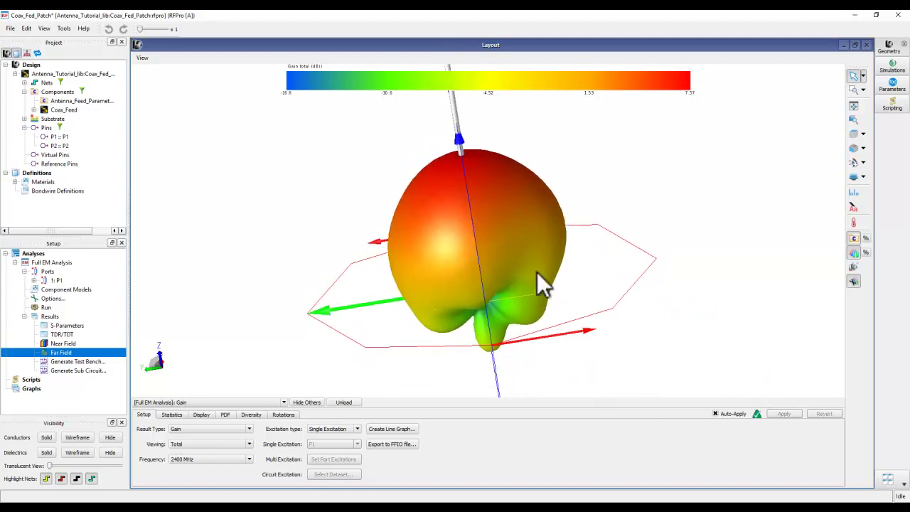
# - Lower the gain pattern's global opacity so it becomes translucent
pyautogui.click(867, 254)
pyautogui.moveTo(781, 262); pyautogui.dragTo(769, 261)
pyautogui.moveTo(528, 303); pyautogui.dragTo(499, 211)
pyautogui.scroll(6, 472, 288)
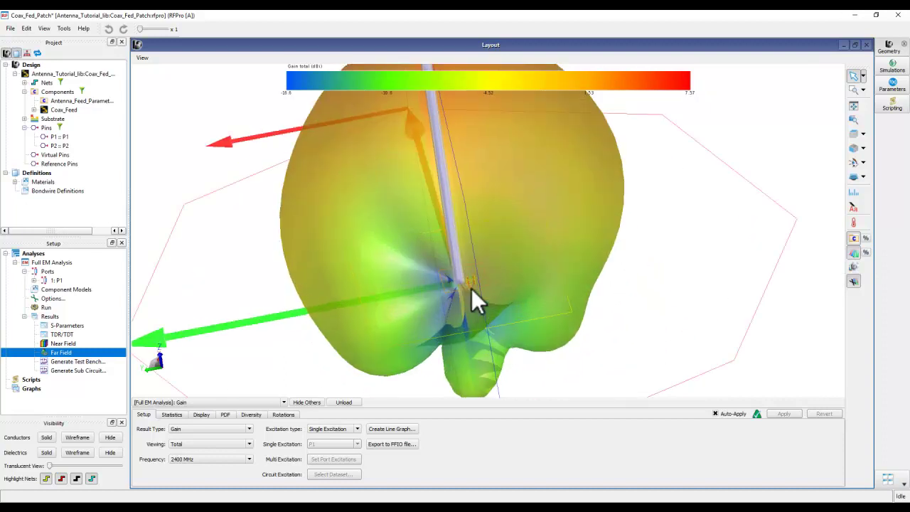
pyautogui.scroll(-6, 488, 297)
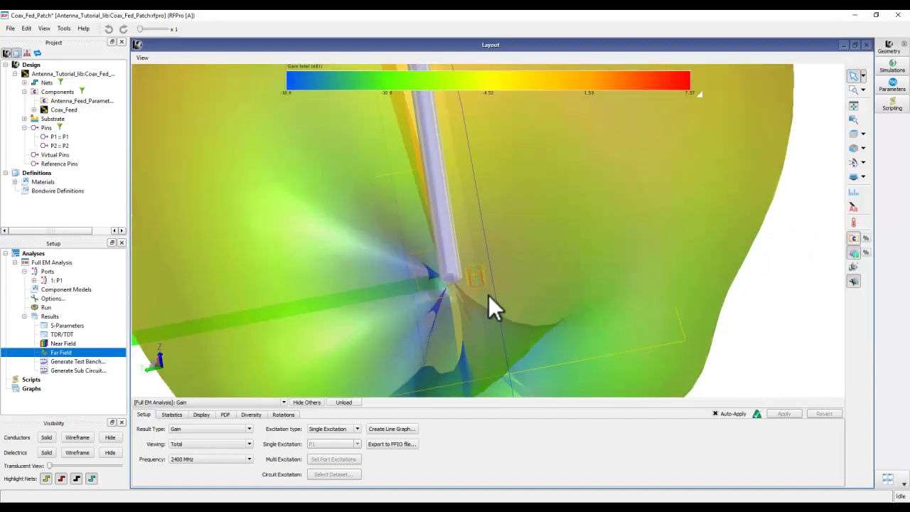
# - Orbit and zoom the translucent pattern through front, top and upright Z-up views
pyautogui.moveTo(470, 317); pyautogui.dragTo(493, 286)
pyautogui.scroll(-3, 493, 286)
pyautogui.moveTo(499, 232); pyautogui.dragTo(500, 275)
pyautogui.moveTo(464, 241); pyautogui.dragTo(534, 271)
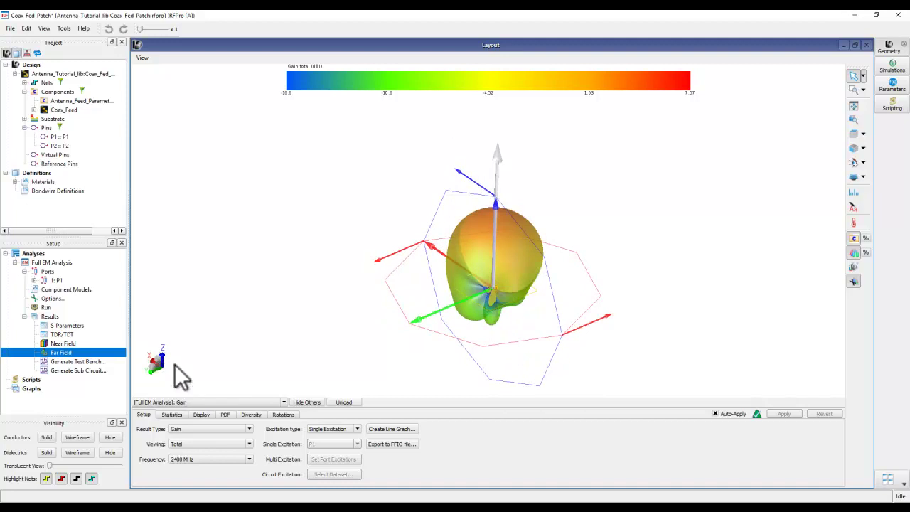
pyautogui.moveTo(475, 303); pyautogui.dragTo(496, 295)
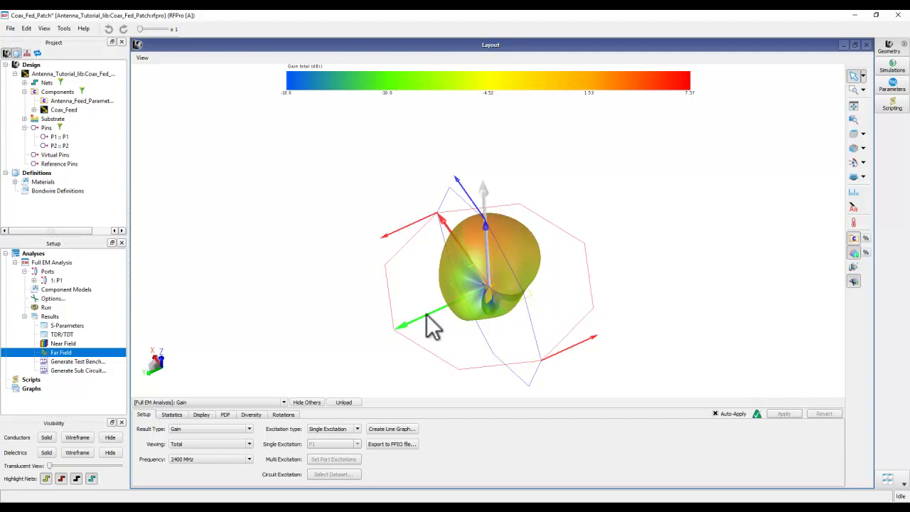
pyautogui.scroll(2, 497, 262)
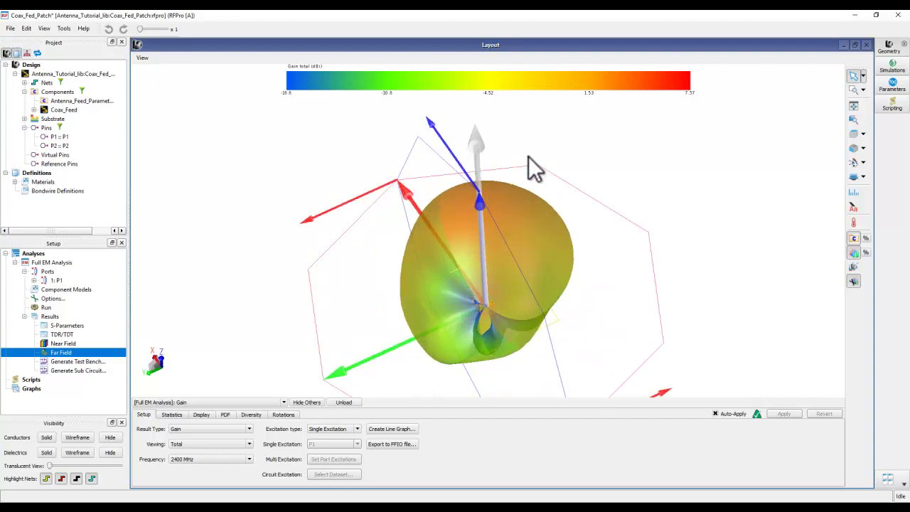
pyautogui.scroll(-2, 501, 227)
pyautogui.moveTo(503, 228); pyautogui.dragTo(479, 343, button='middle')
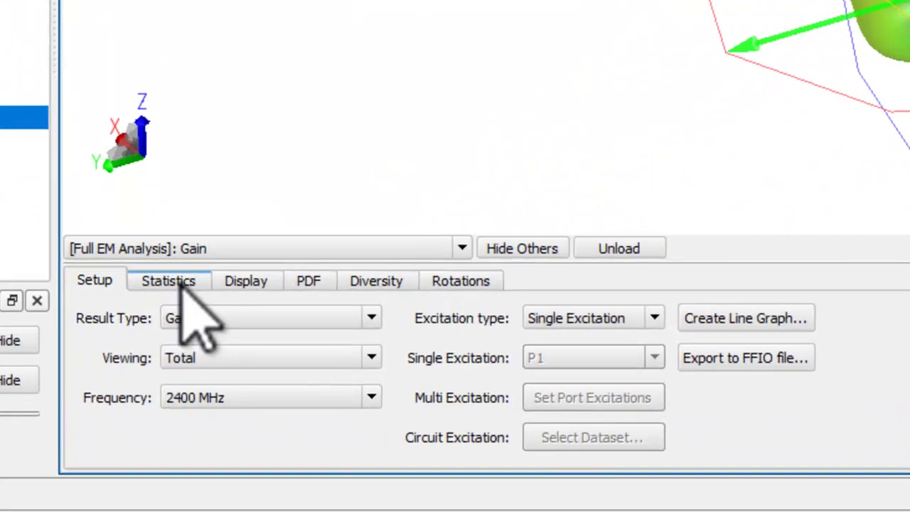
# - Compare Upper Hemisphere and Full Pattern efficiencies, then show maximum gain 7.57281 dBi and mean effective gain 0.5
pyautogui.click(181, 282)
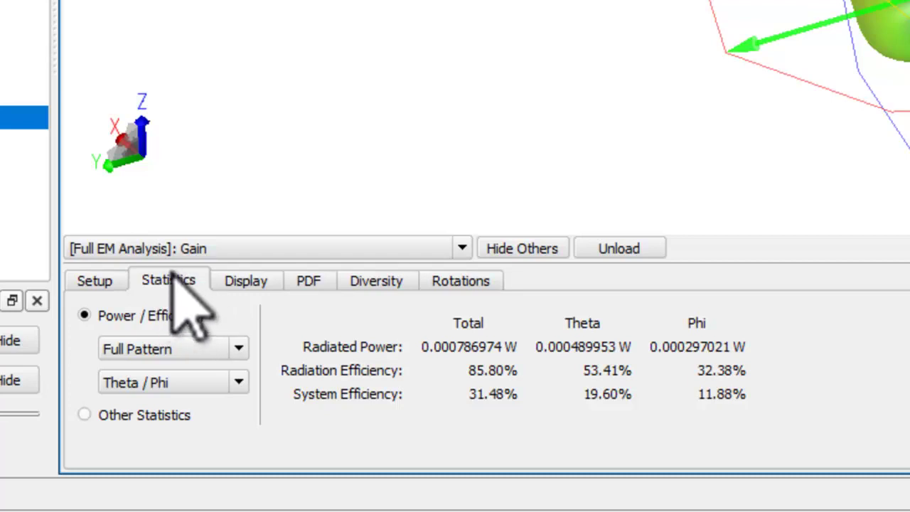
pyautogui.click(186, 347)
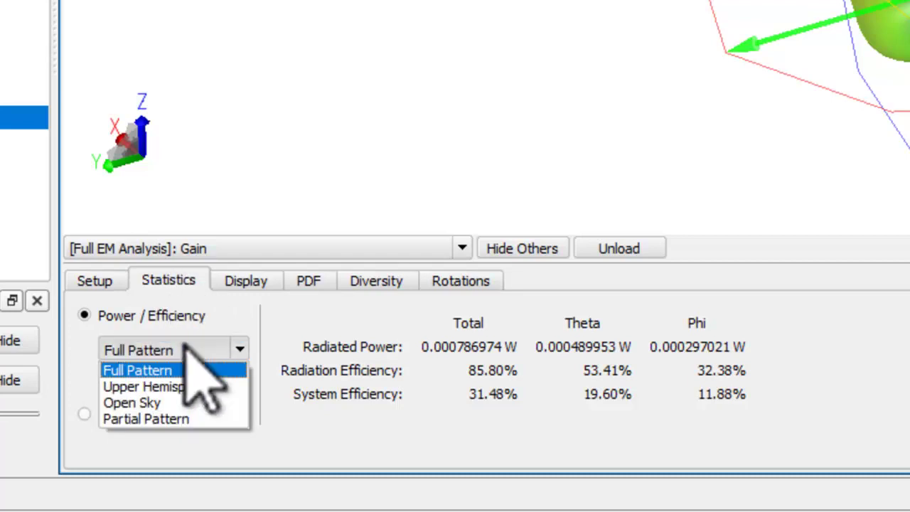
pyautogui.click(175, 385)
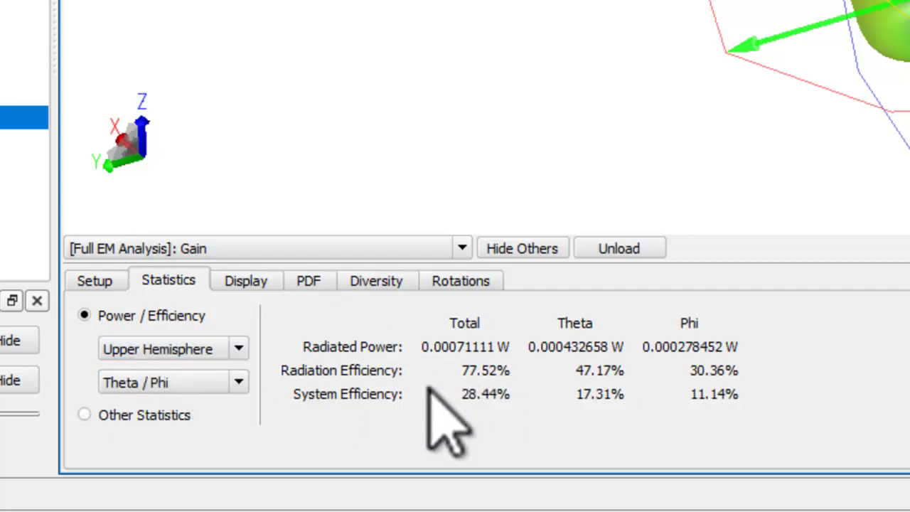
pyautogui.click(170, 348)
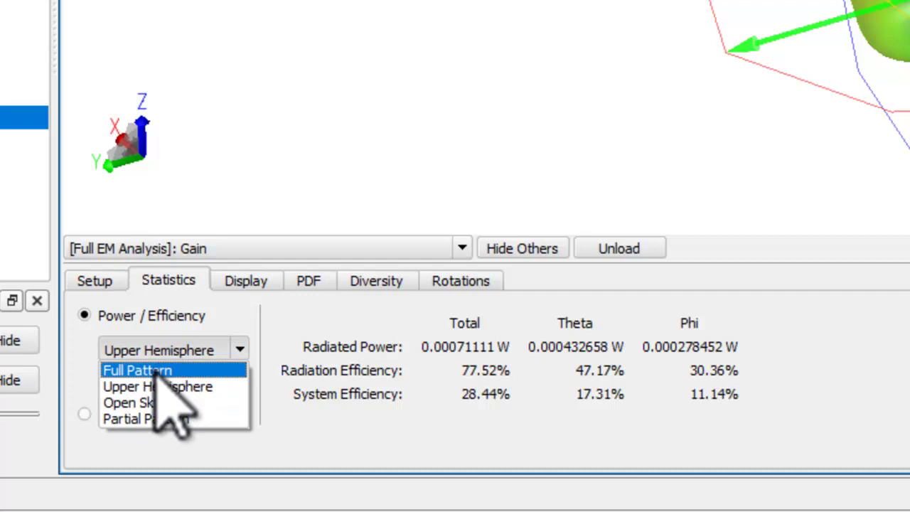
pyautogui.click(168, 370)
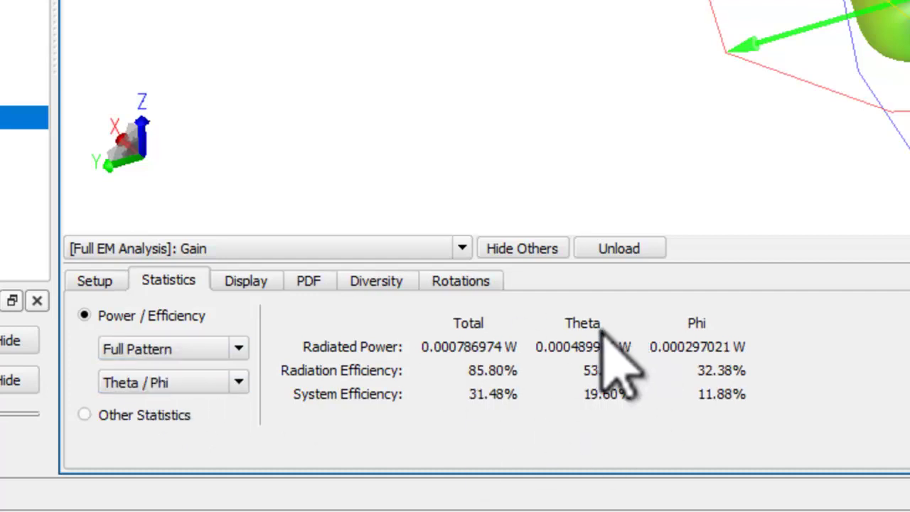
pyautogui.click(122, 418)
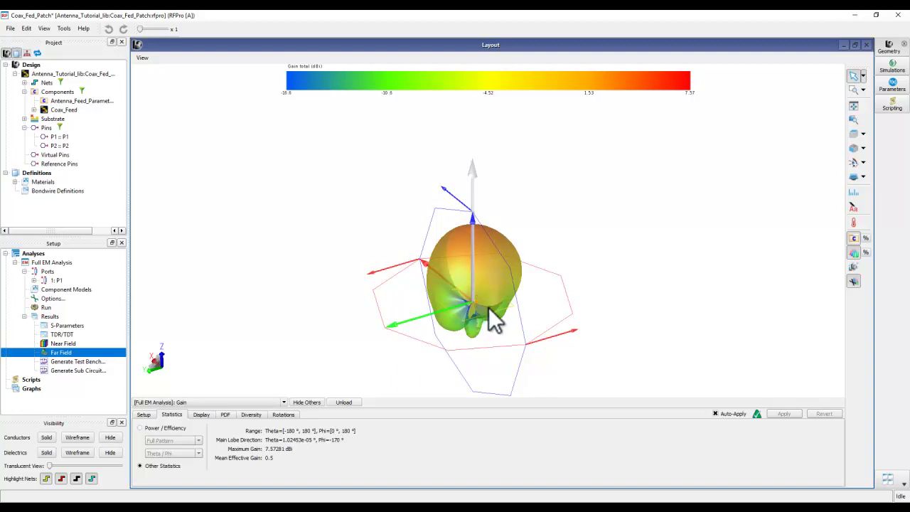
pyautogui.scroll(4, 485, 306)
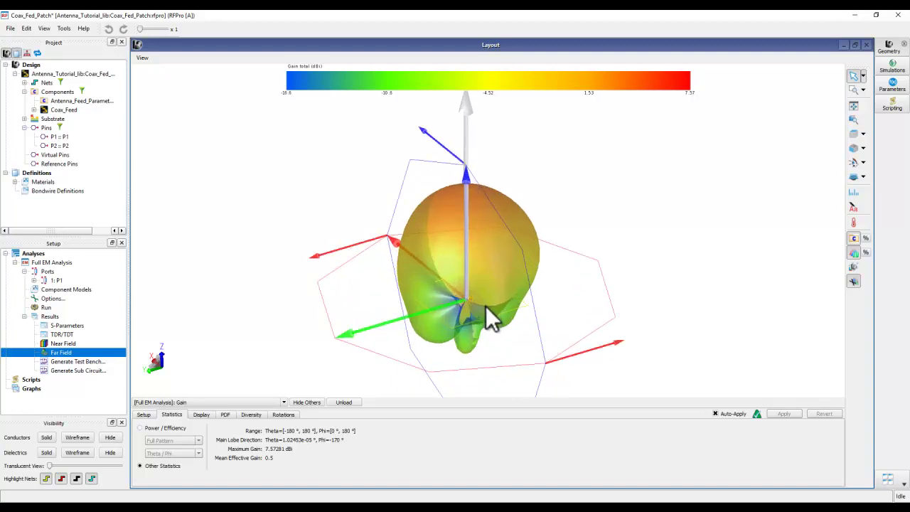
# - Back in Setup, orbit the 3-D gain pattern and start a polar Total line graph versus Theta
pyautogui.click(146, 415)
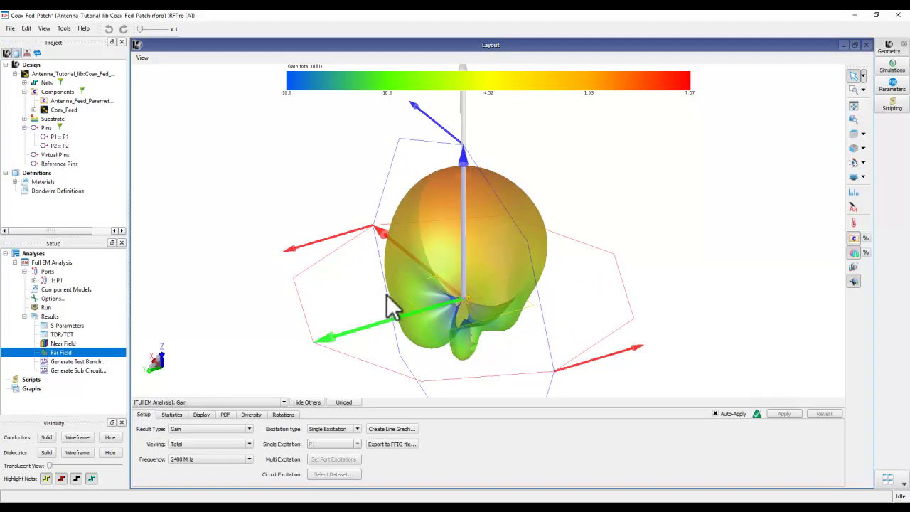
pyautogui.scroll(-4, 388, 298)
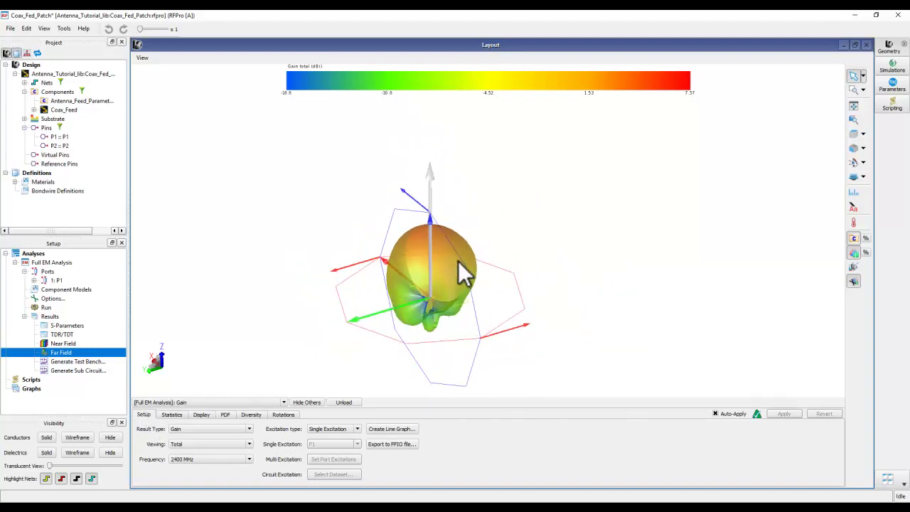
pyautogui.moveTo(443, 351); pyautogui.dragTo(421, 279, button='middle')
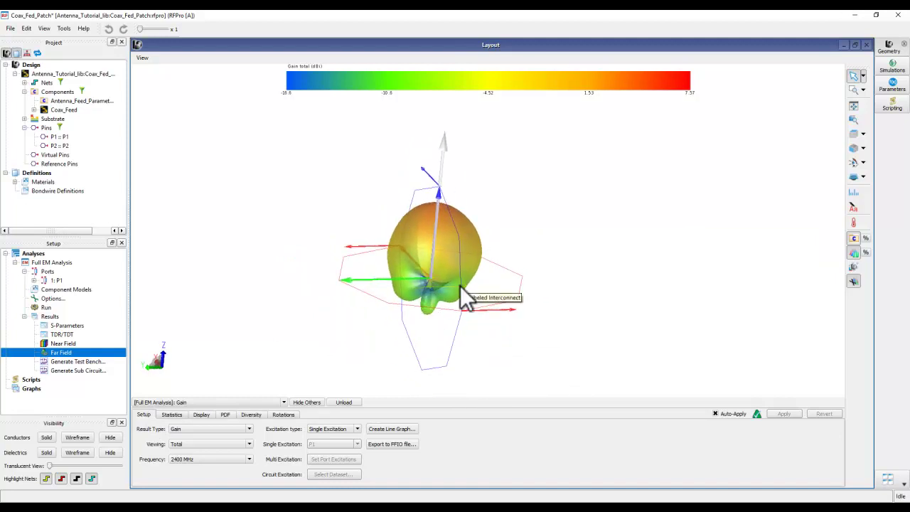
pyautogui.click(394, 429)
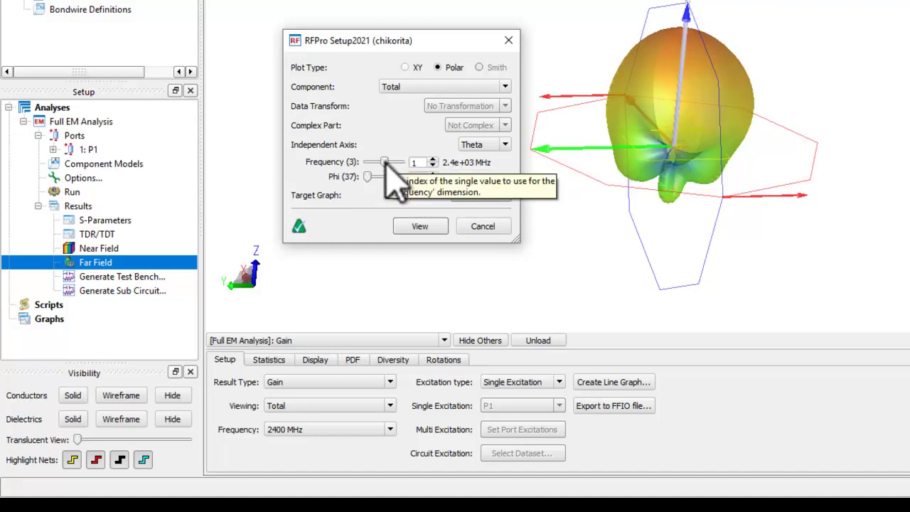
# - Set frequency index 1 (2.4e+03 MHz) and Phi index 18 (90°), then view the polar gain cut
pyautogui.moveTo(385, 161); pyautogui.dragTo(403, 162)
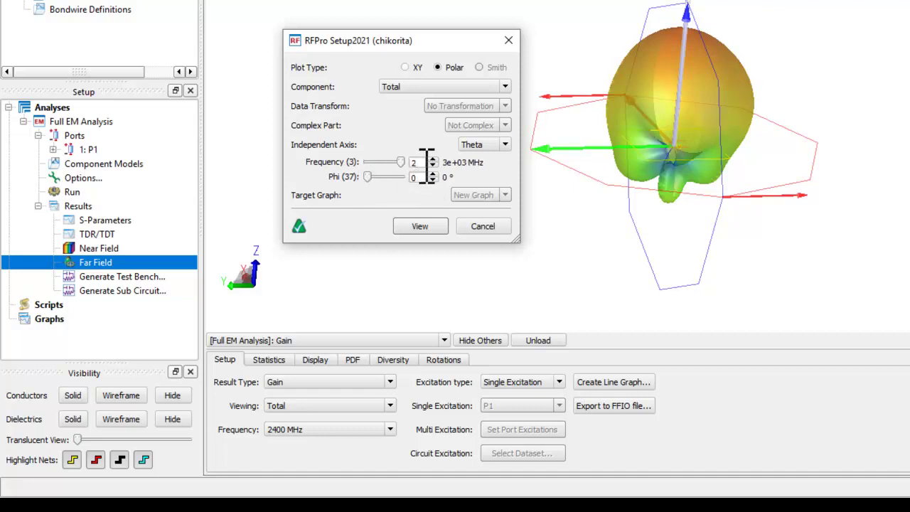
pyautogui.click(432, 165)
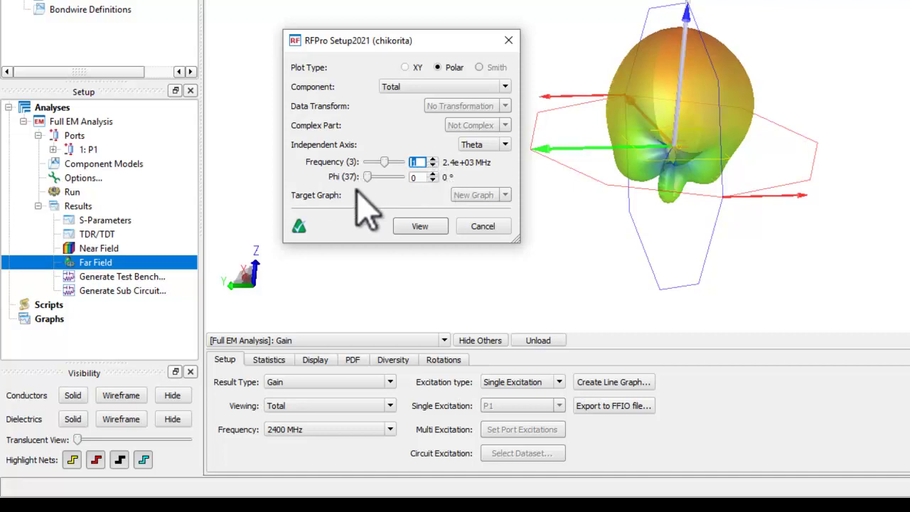
pyautogui.moveTo(367, 176); pyautogui.dragTo(385, 176)
pyautogui.click(432, 179)
pyautogui.click(431, 180)
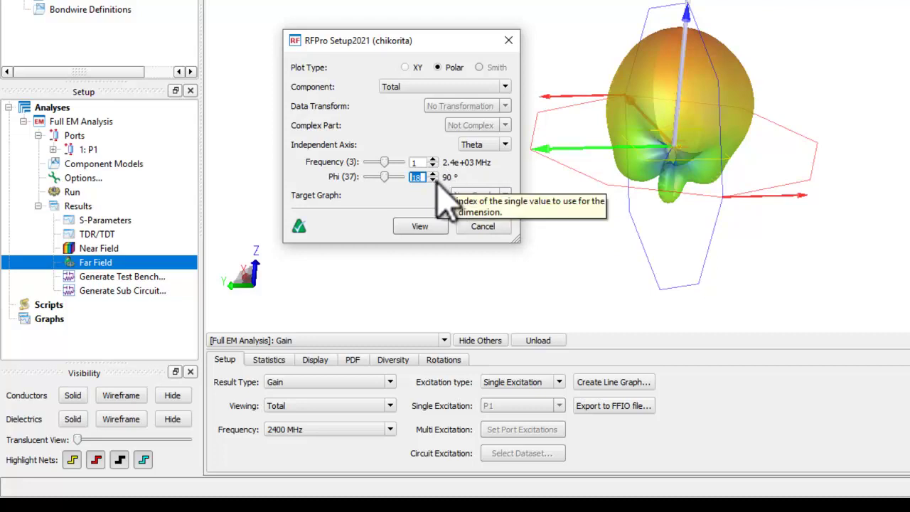
pyautogui.click(419, 226)
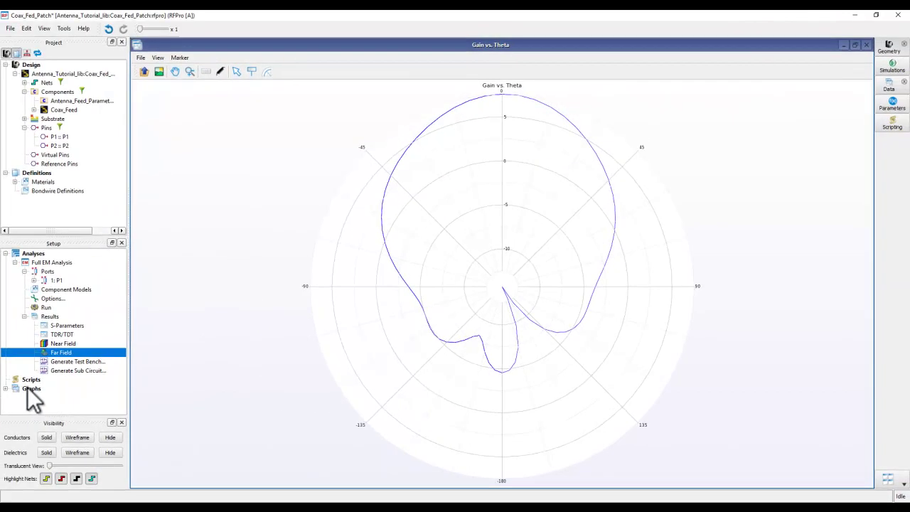
# - Rename the Gain vs. Theta graph to phi=90 and close its window
pyautogui.click(5, 388)
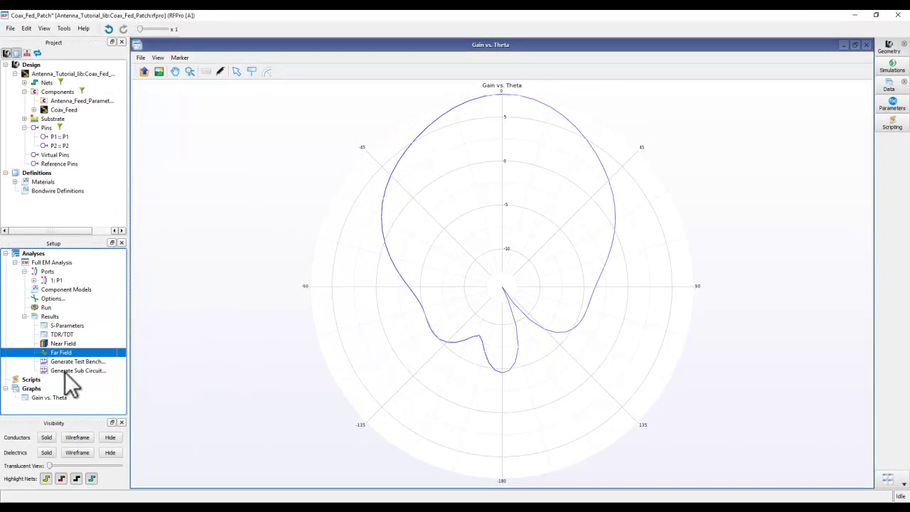
pyautogui.click(44, 397)
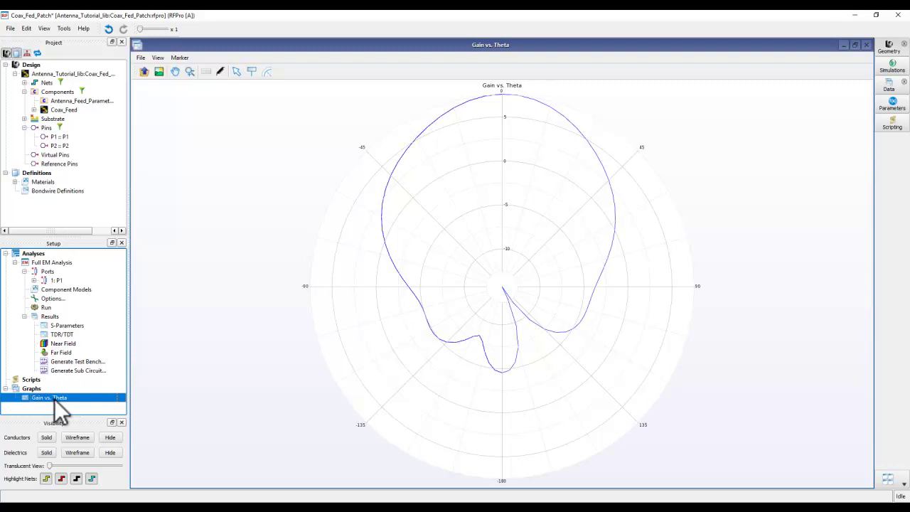
pyautogui.click(54, 398)
pyautogui.write('P')
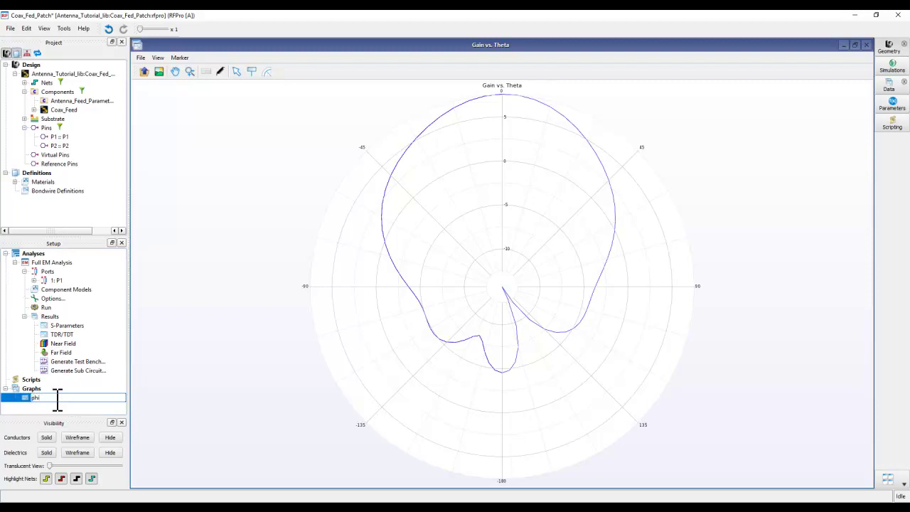
pyautogui.click(50, 406)
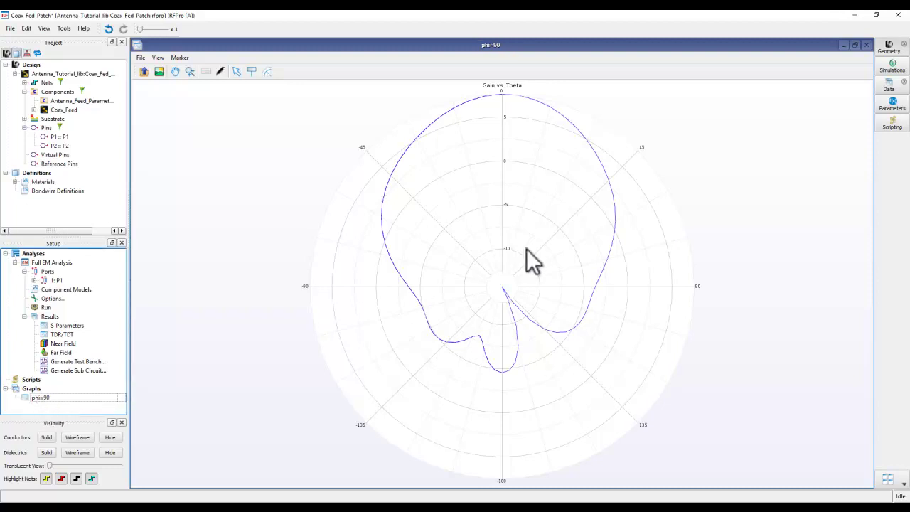
pyautogui.click(866, 44)
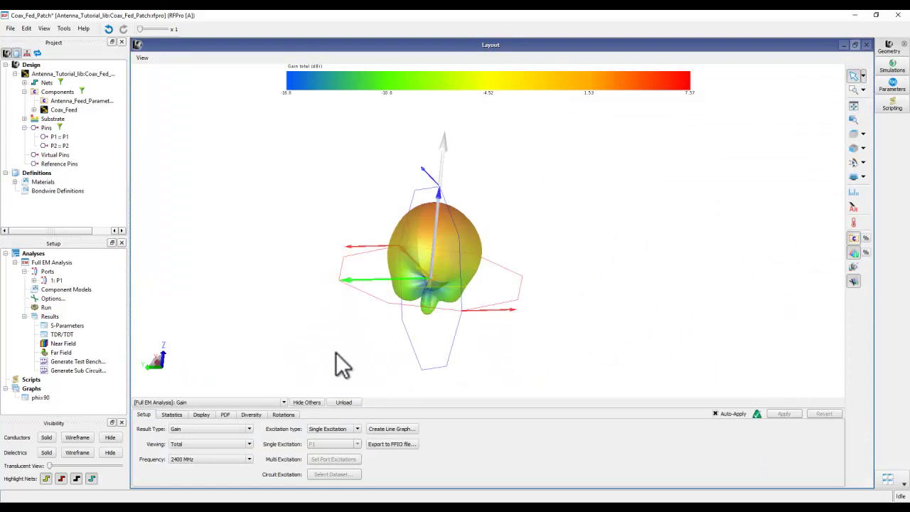
# - Add a Phi 0° gain cut into the phi=90 graph, then close the plot
pyautogui.click(393, 428)
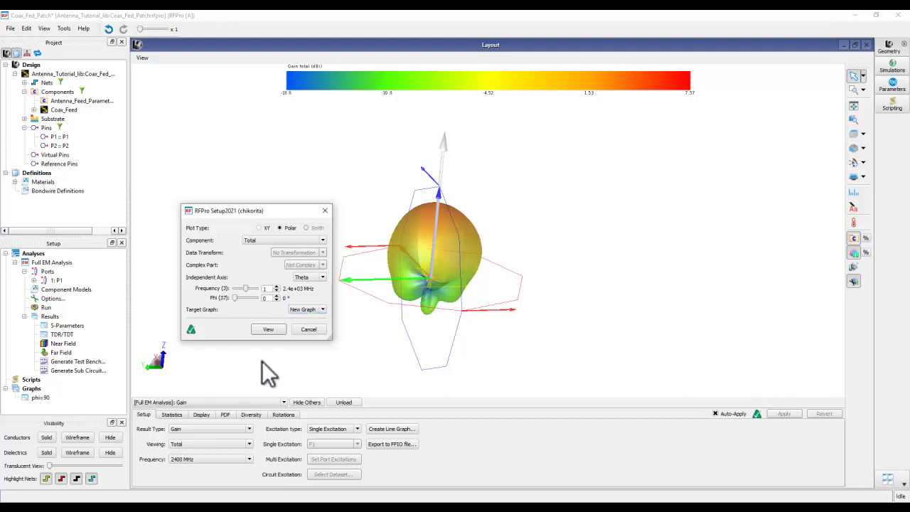
pyautogui.click(324, 309)
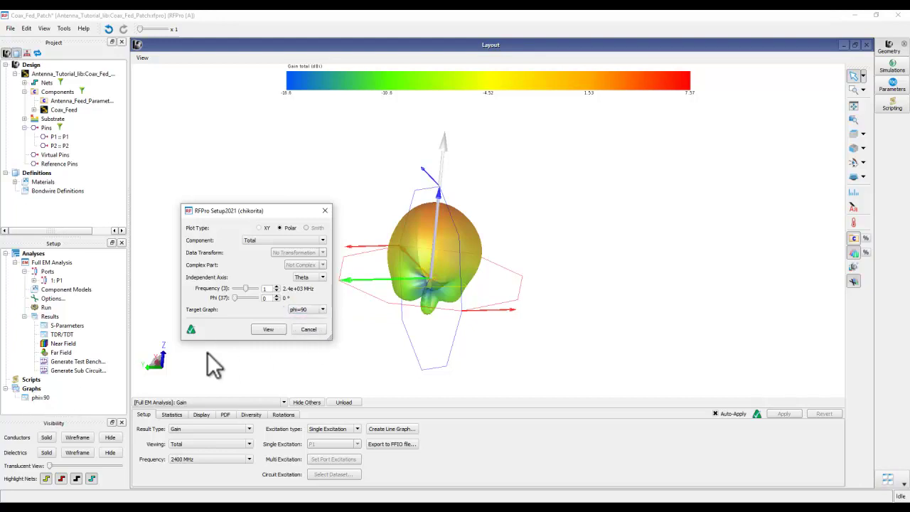
pyautogui.click(269, 330)
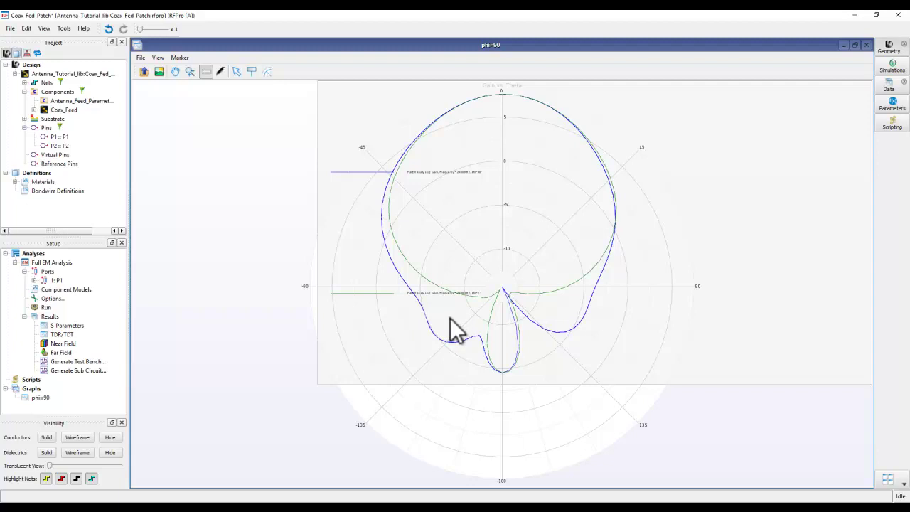
pyautogui.click(866, 44)
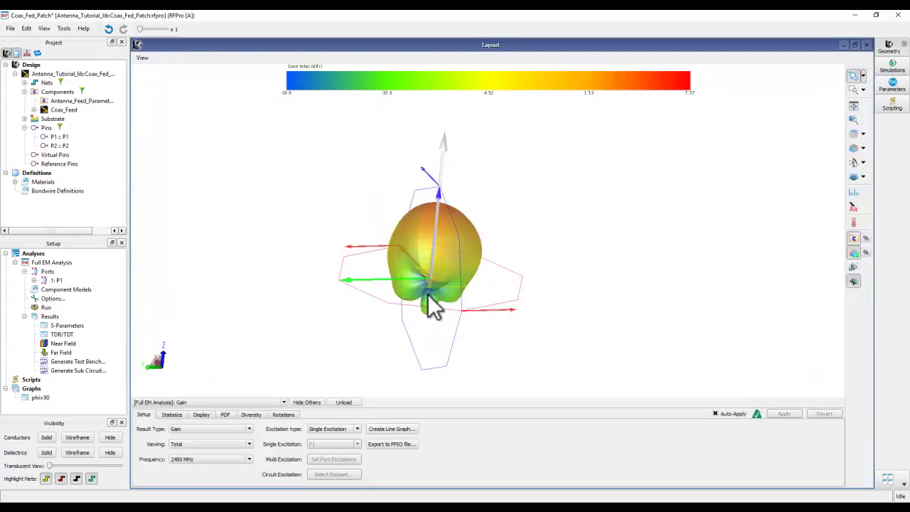
# - Orbit the 3-D gain pattern and briefly switch to the slide show and back
pyautogui.scroll(3, 438, 278)
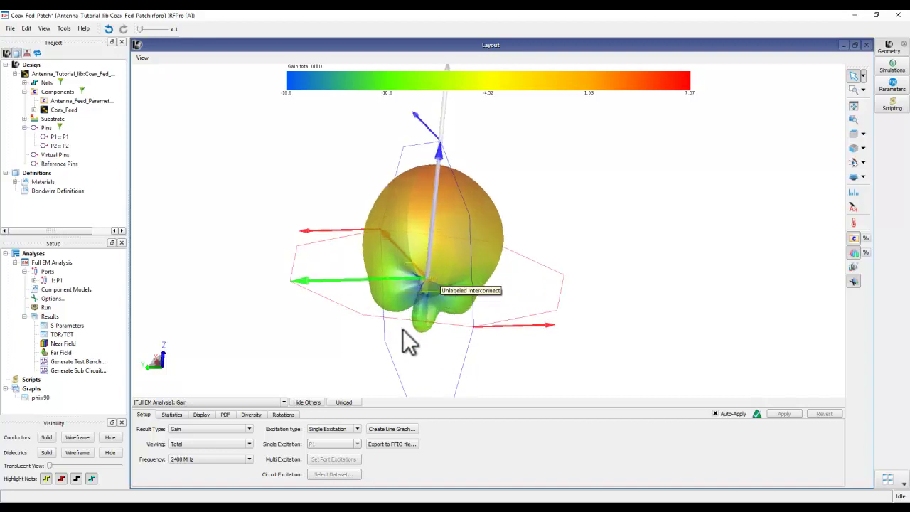
pyautogui.moveTo(404, 331); pyautogui.dragTo(426, 327, button='middle')
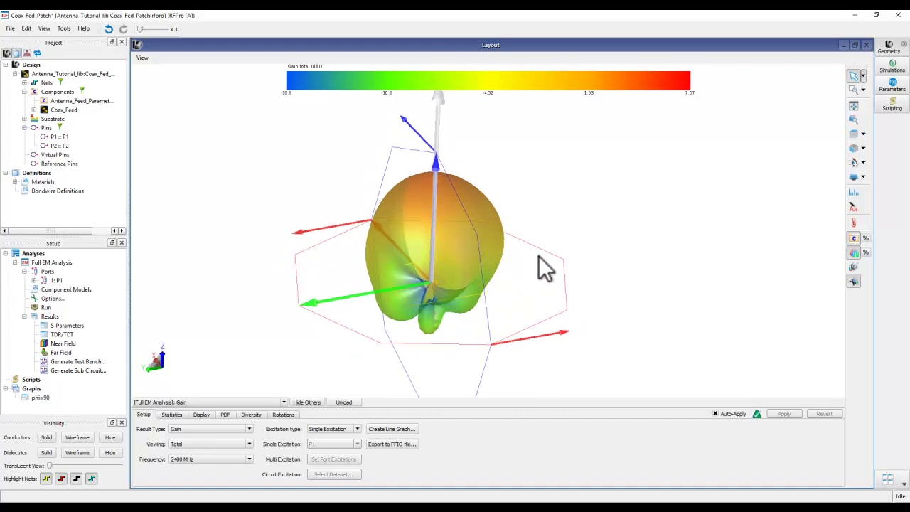
pyautogui.hotkey('alt', 'Tab')
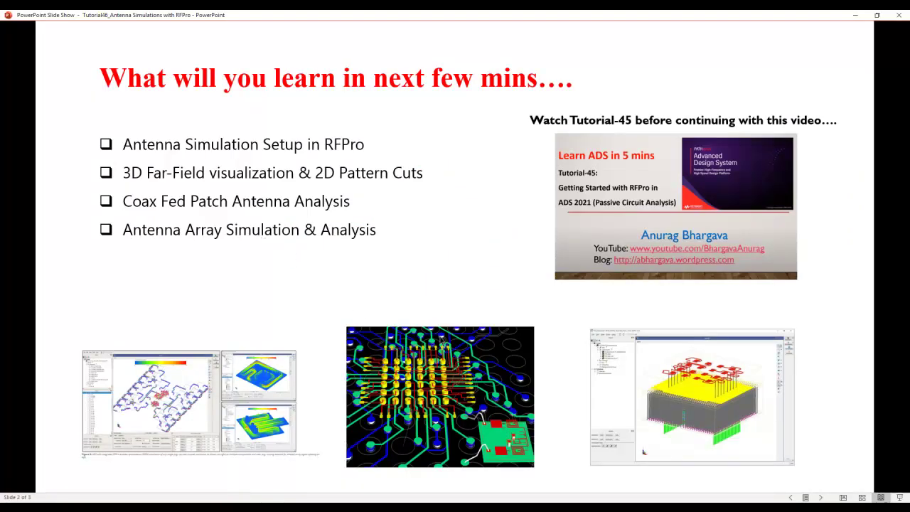
pyautogui.hotkey('alt', 'Tab')
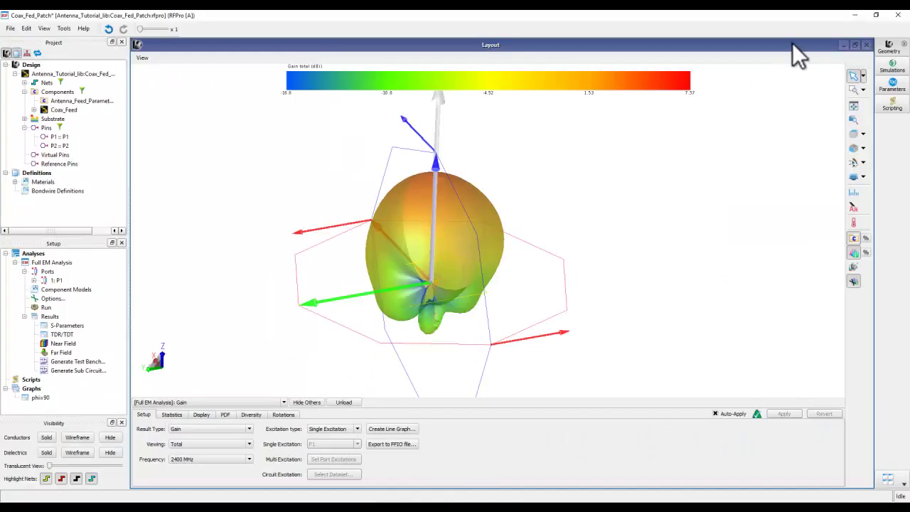
# - Close RFPro, saving the project, and bring the ADS main window to the front
pyautogui.click(898, 14)
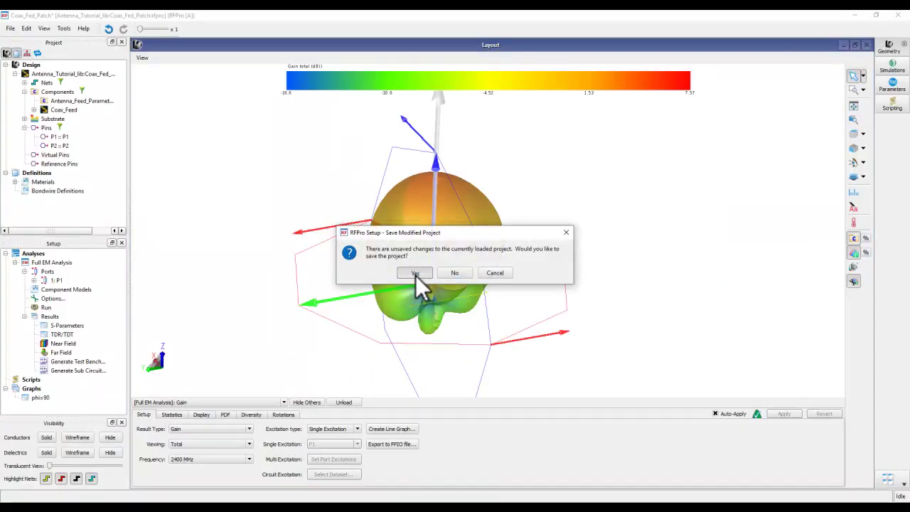
pyautogui.click(415, 274)
pyautogui.moveTo(363, 505)
pyautogui.click(320, 496)
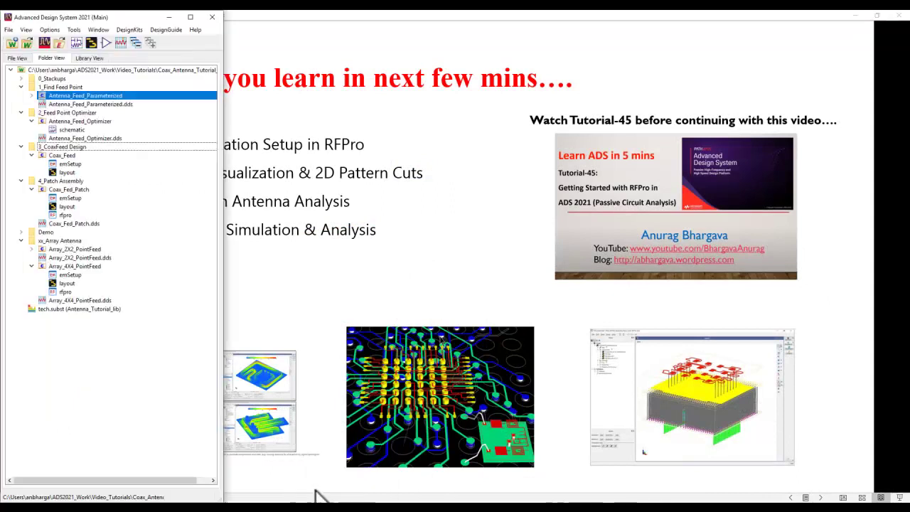
# - Open the Array_4X4_PointFeed layout maximized and frame the whole 4×4 patch array
pyautogui.click(71, 285)
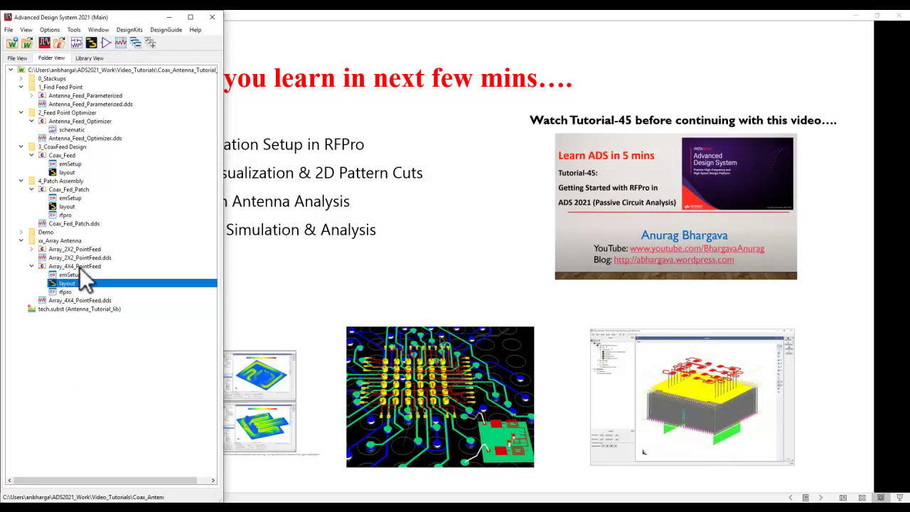
pyautogui.doubleClick(68, 284)
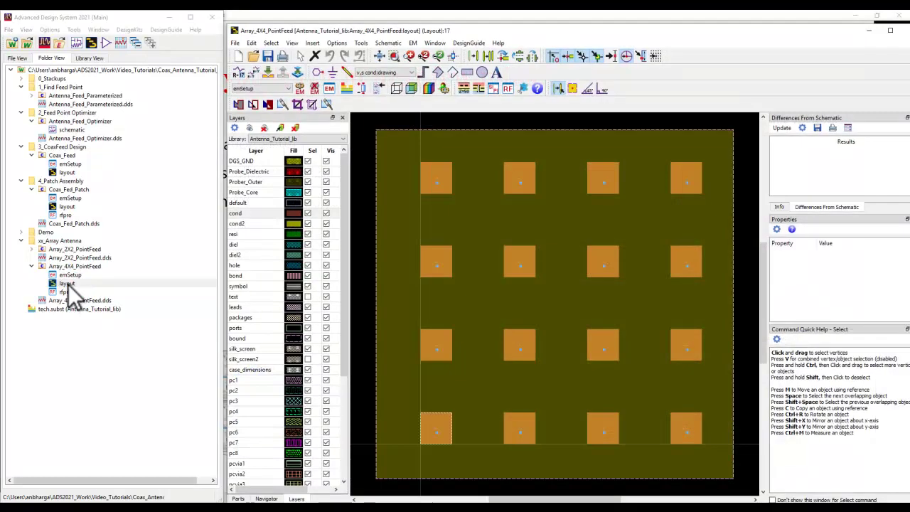
pyautogui.doubleClick(479, 31)
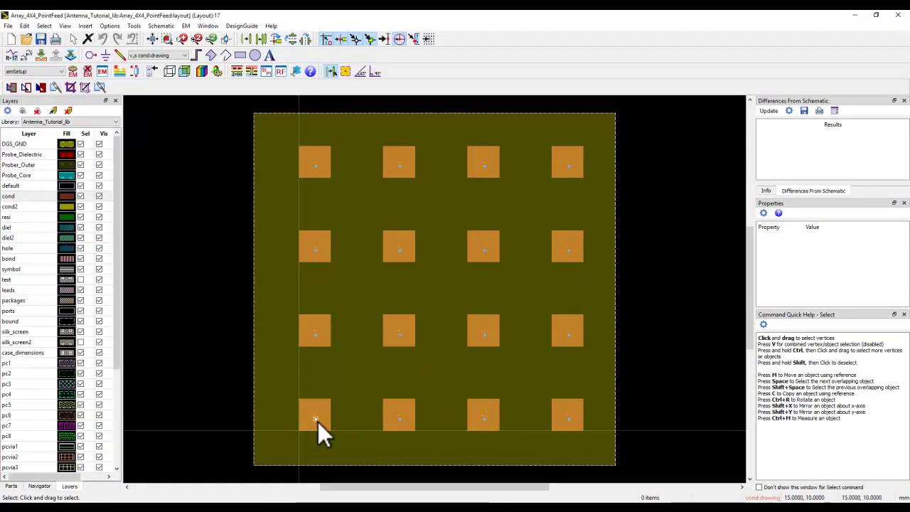
pyautogui.scroll(3, 318, 421)
pyautogui.scroll(4, 431, 286)
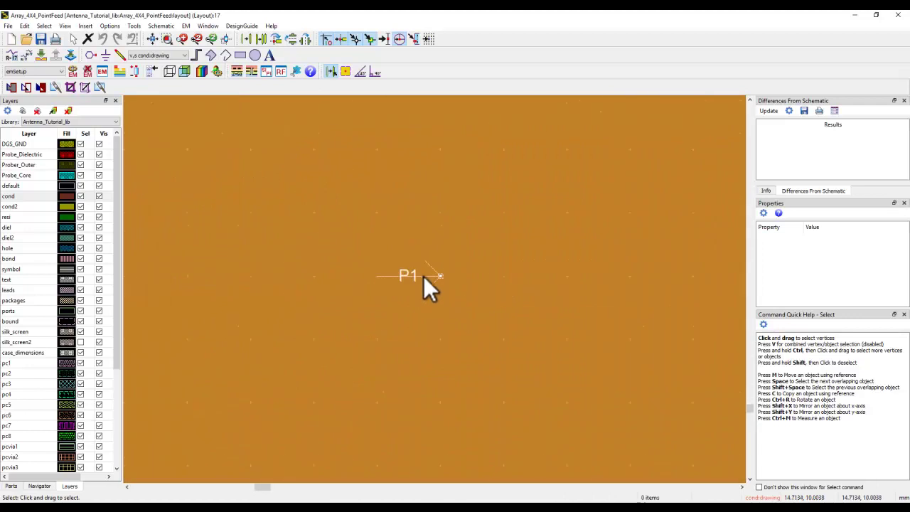
pyautogui.scroll(-5, 441, 276)
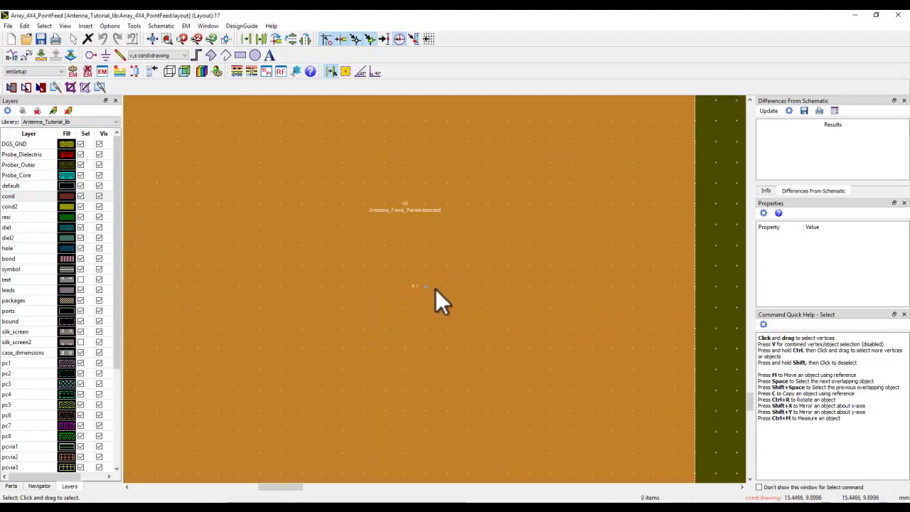
pyautogui.scroll(-3, 435, 288)
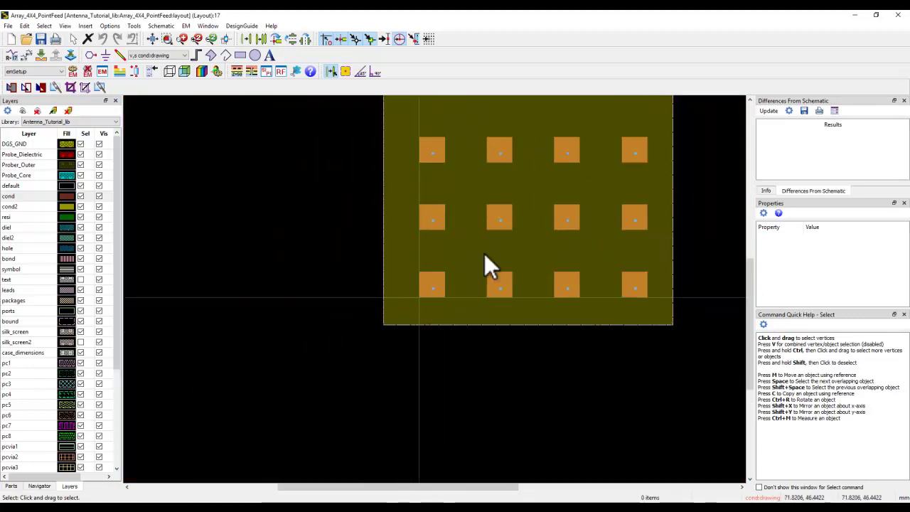
pyautogui.moveTo(360, 227); pyautogui.dragTo(252, 322, button='right')
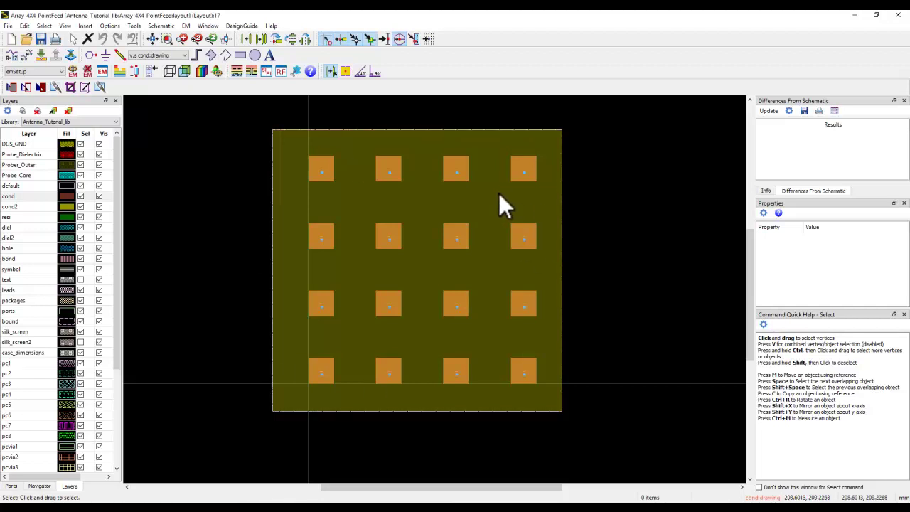
pyautogui.click(135, 74)
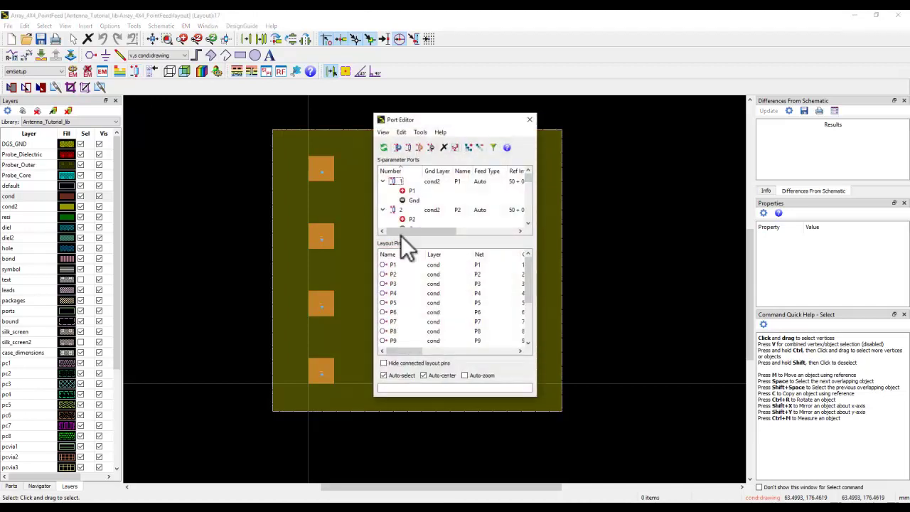
pyautogui.click(480, 149)
pyautogui.moveTo(427, 237); pyautogui.dragTo(445, 329)
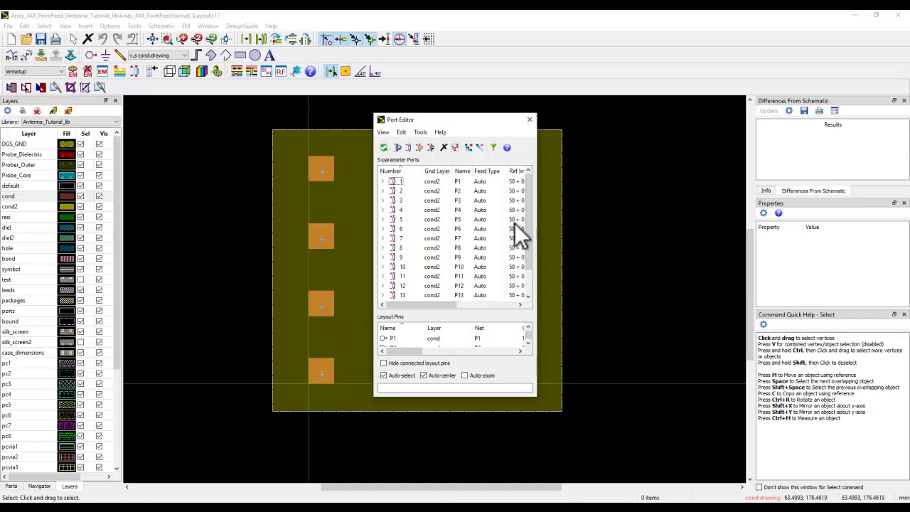
pyautogui.moveTo(529, 217); pyautogui.dragTo(532, 166)
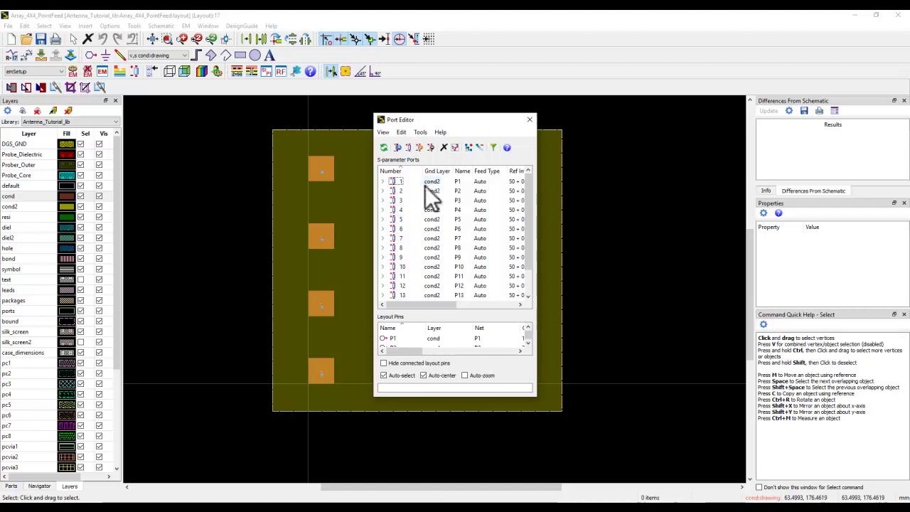
pyautogui.click(529, 119)
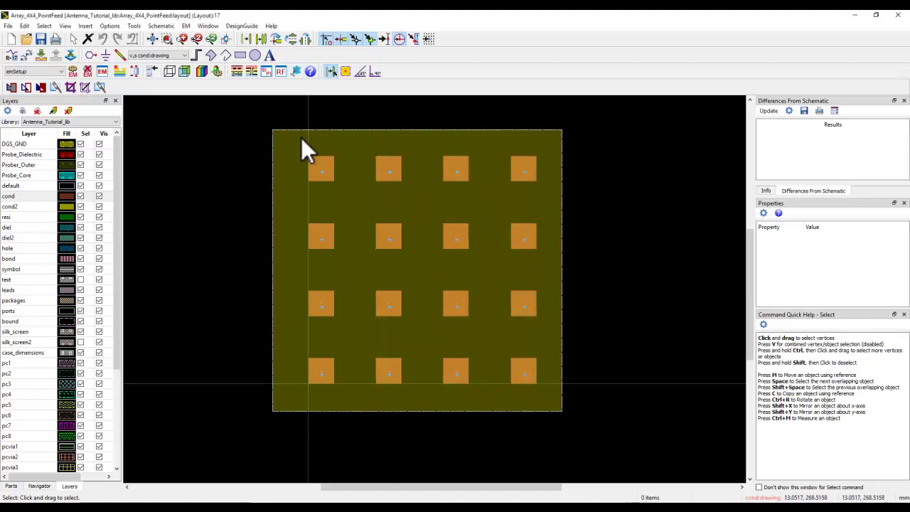
pyautogui.click(122, 71)
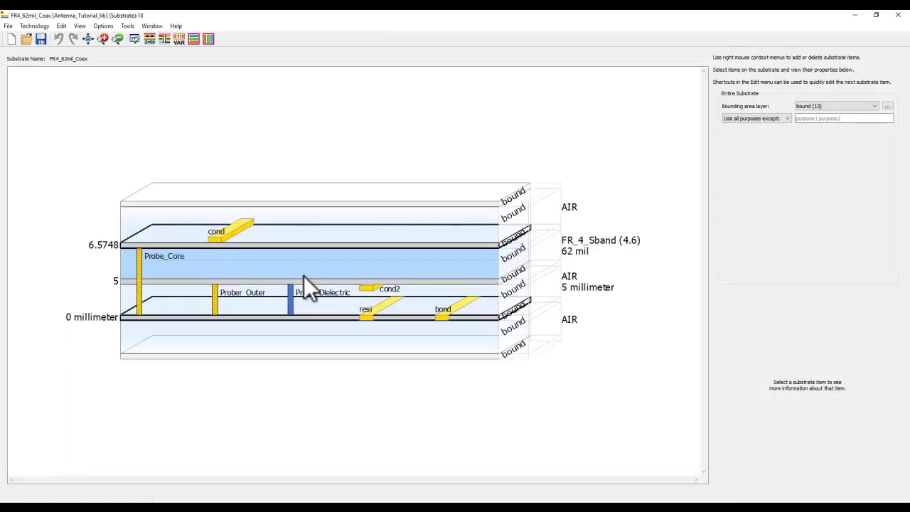
pyautogui.scroll(1, 279, 263)
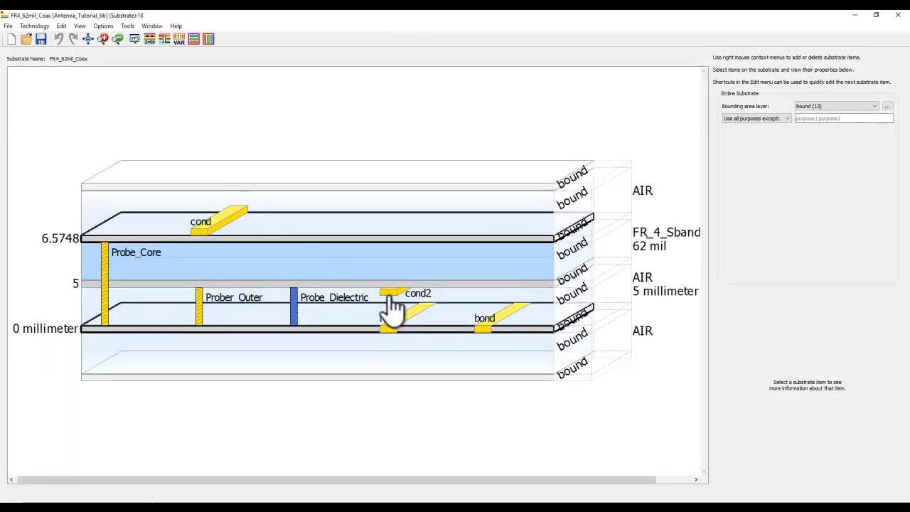
pyautogui.moveTo(320, 269)
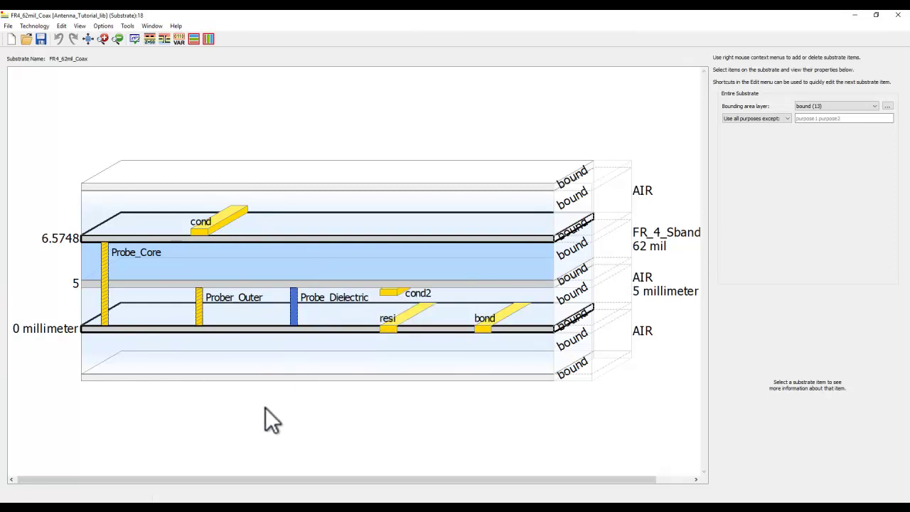
pyautogui.click(106, 324)
pyautogui.click(199, 316)
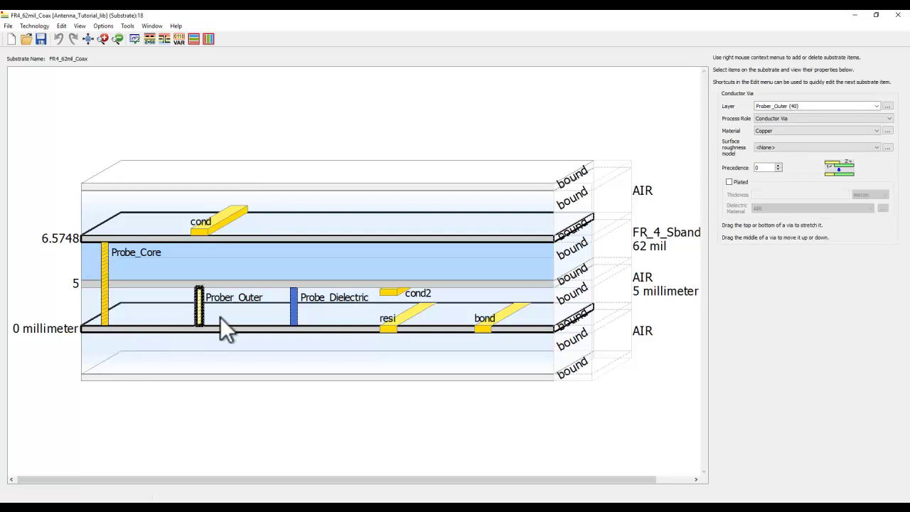
pyautogui.click(294, 317)
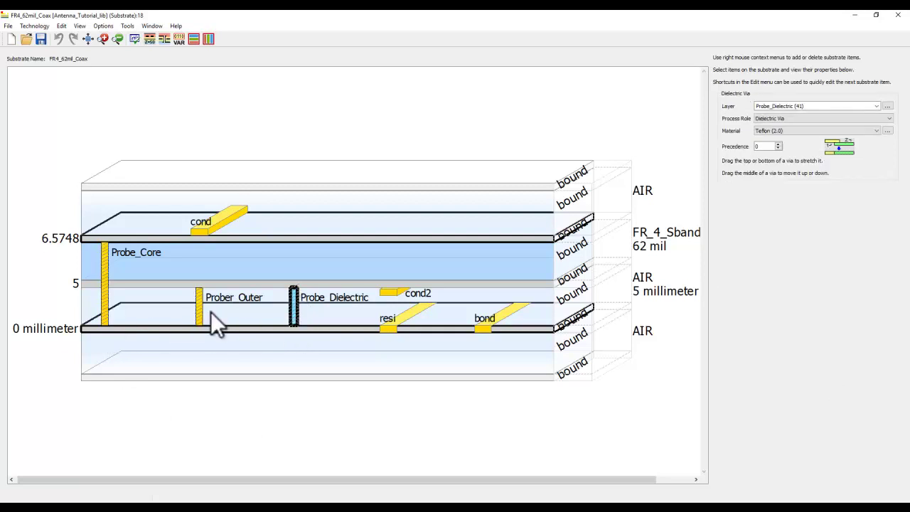
pyautogui.click(103, 311)
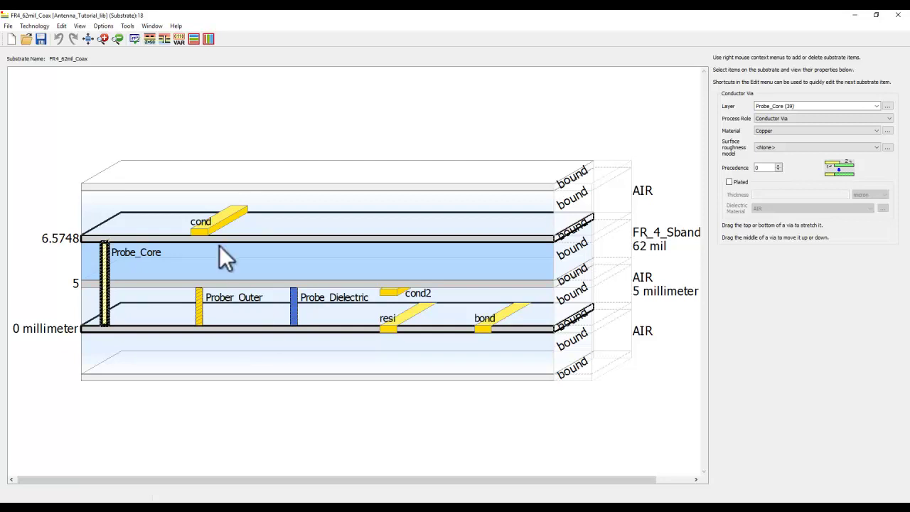
pyautogui.click(199, 231)
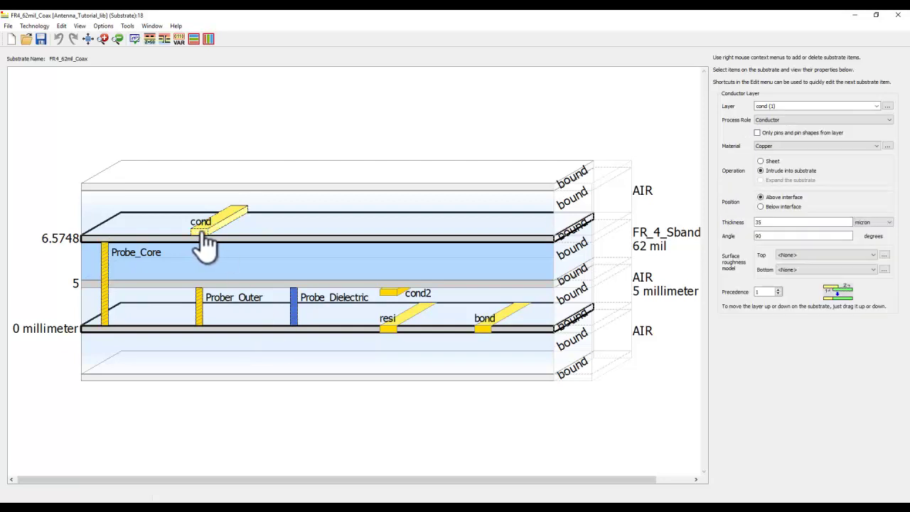
pyautogui.click(402, 294)
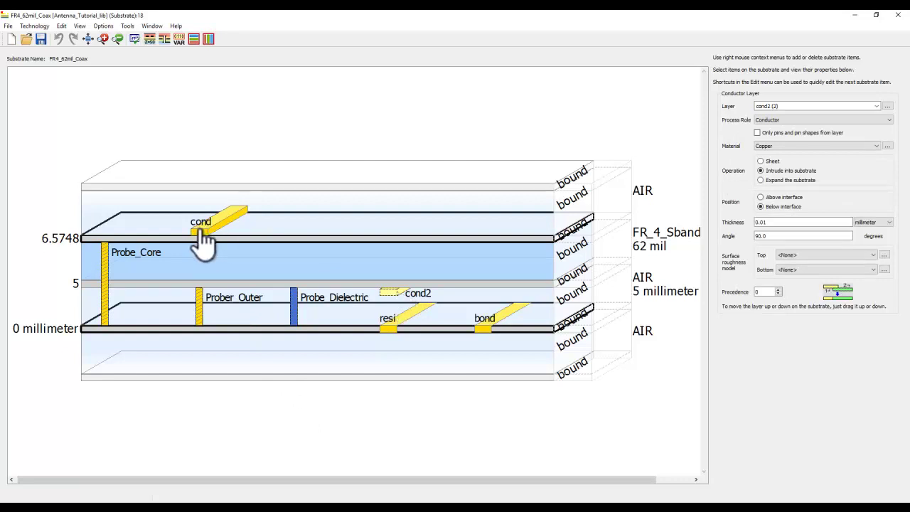
pyautogui.click(201, 231)
pyautogui.click(392, 294)
pyautogui.click(898, 14)
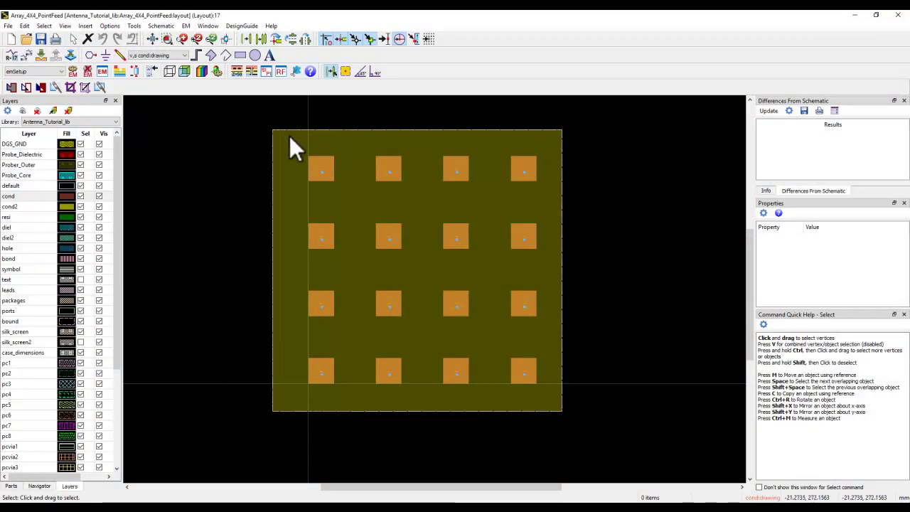
# - Zoom to fit the array layout and launch RFPro on Array_4X4_PointFeed
pyautogui.click(152, 39)
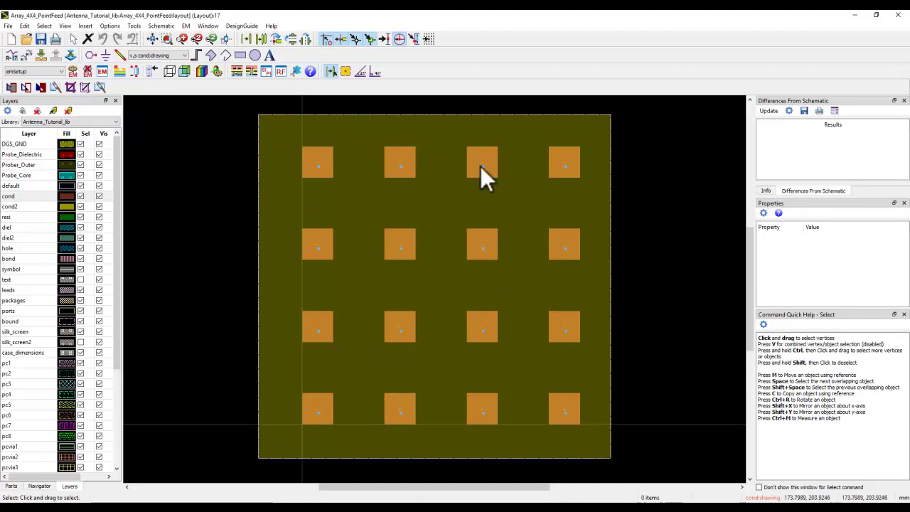
pyautogui.click(281, 72)
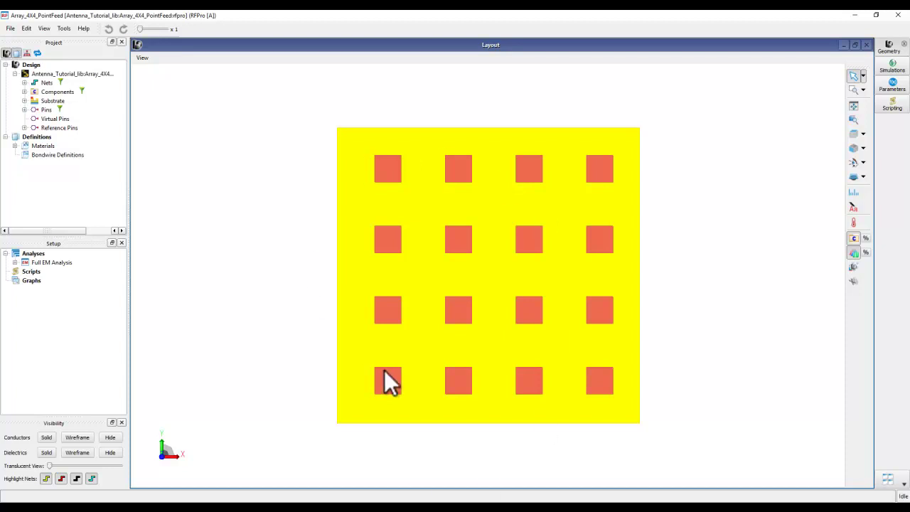
# - Tilt the 3D array view, briefly raising vertical scale to x21 before resetting it to x1
pyautogui.moveTo(501, 412); pyautogui.dragTo(423, 302, button='middle')
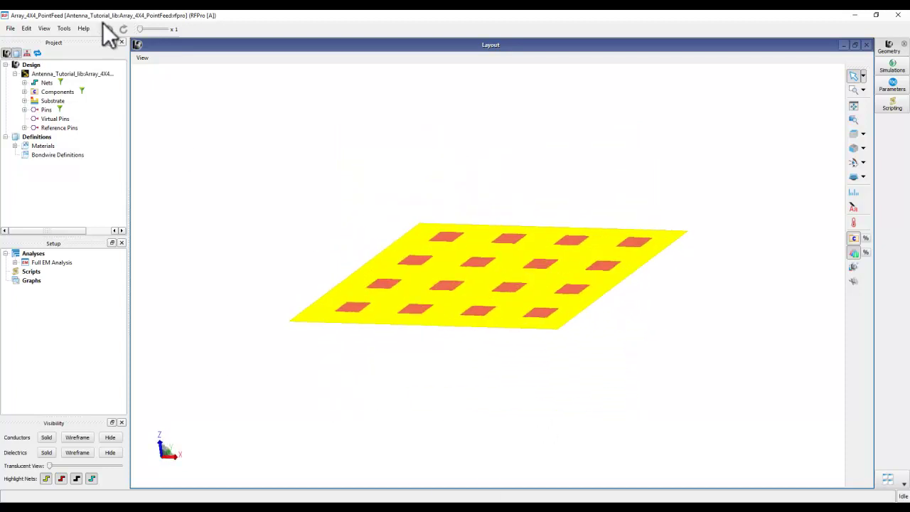
pyautogui.moveTo(138, 31); pyautogui.dragTo(148, 31)
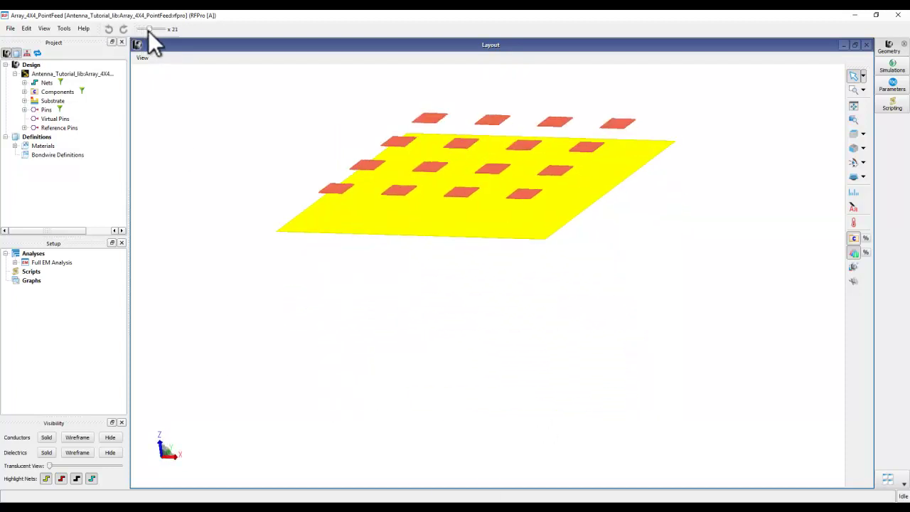
pyautogui.moveTo(420, 248); pyautogui.dragTo(463, 372, button='middle')
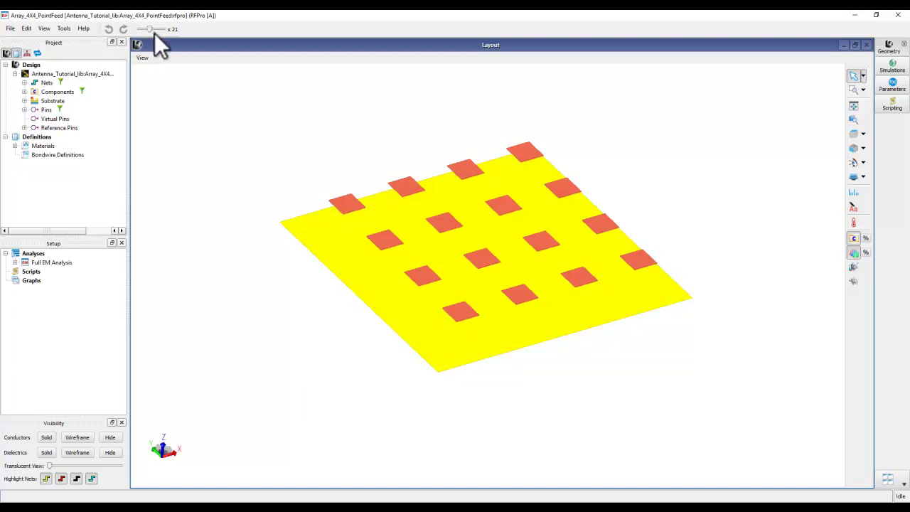
pyautogui.moveTo(149, 27); pyautogui.dragTo(140, 28)
pyautogui.moveTo(310, 249); pyautogui.dragTo(362, 169, button='middle')
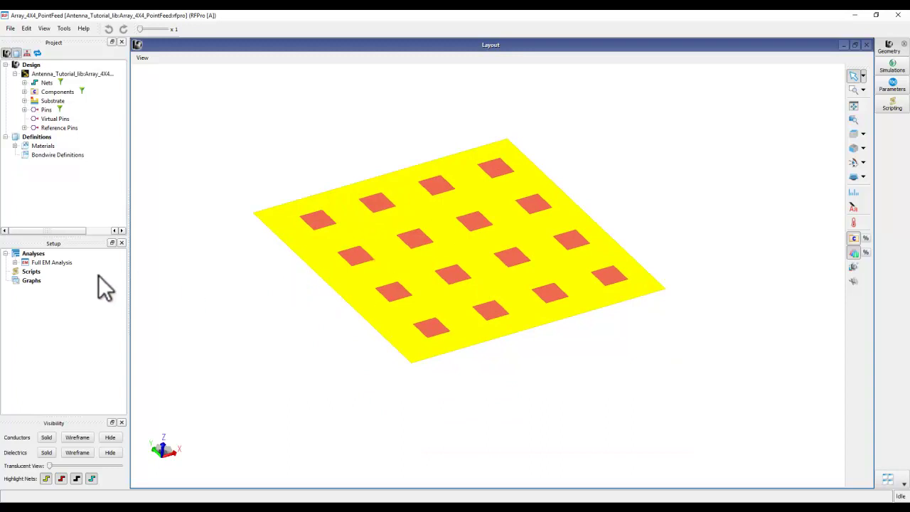
pyautogui.click(34, 255)
# - Create a new Full EM Extraction named Analysis 2 and expand its settings
pyautogui.rightClick(33, 253)
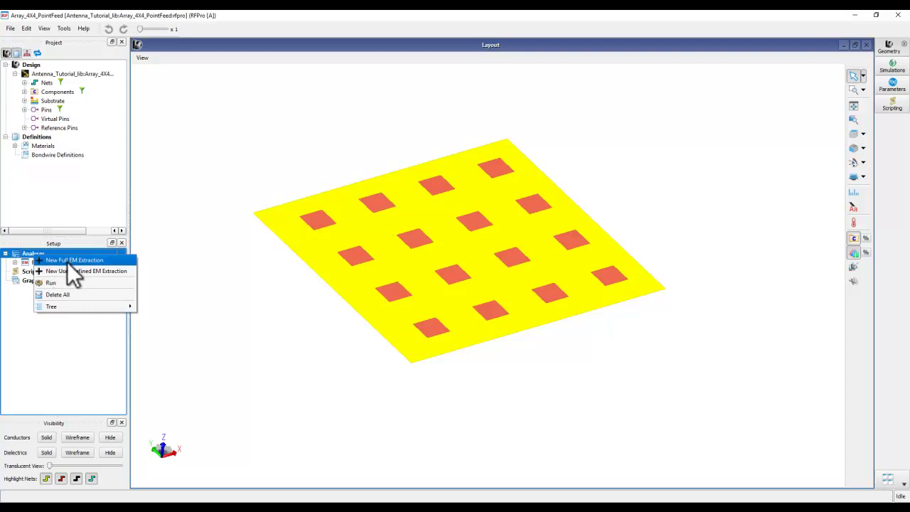
pyautogui.click(71, 260)
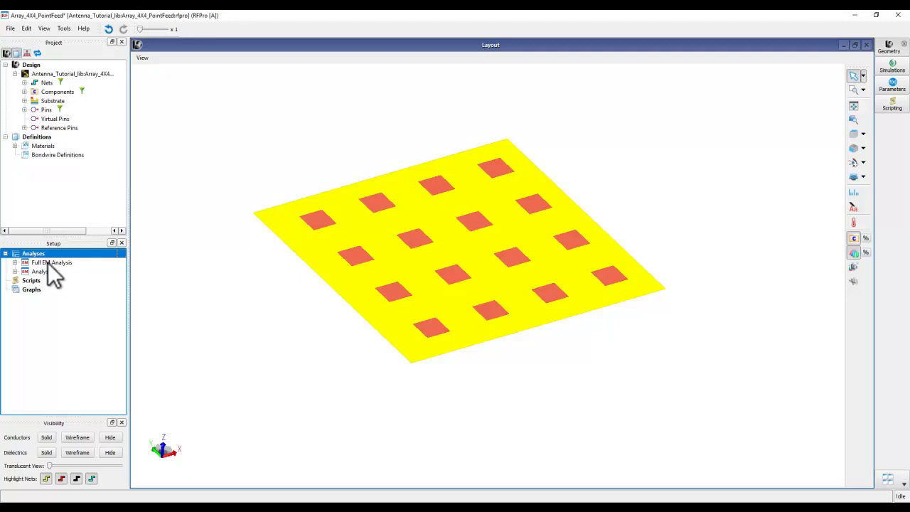
pyautogui.click(50, 262)
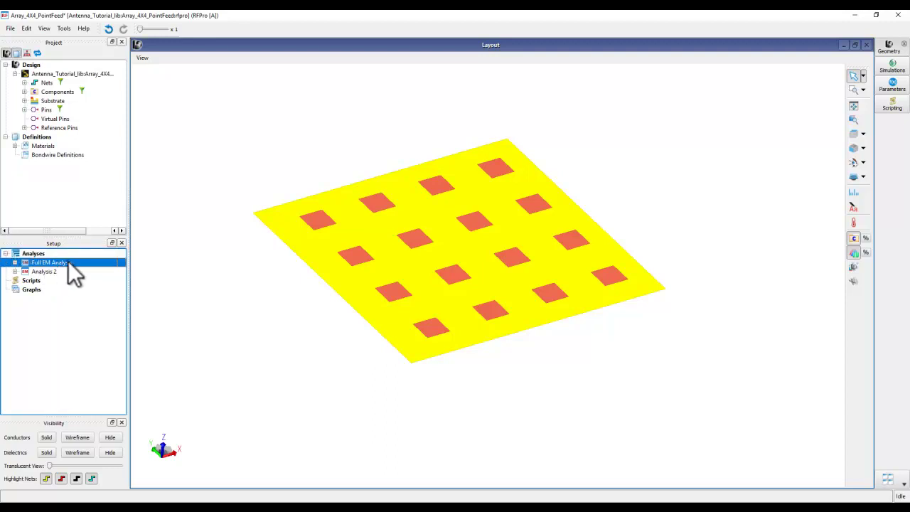
pyautogui.click(15, 272)
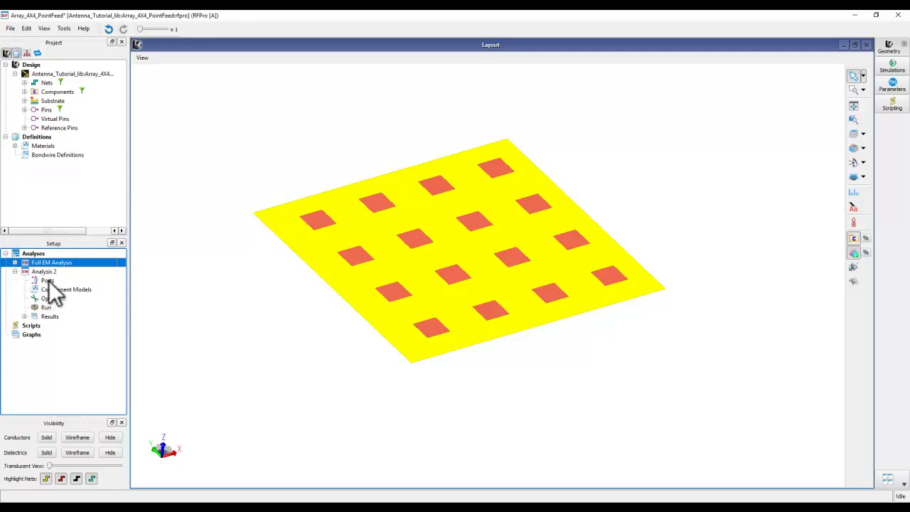
# - Review the design's pins P1 to P16 in the Pins list
pyautogui.click(47, 110)
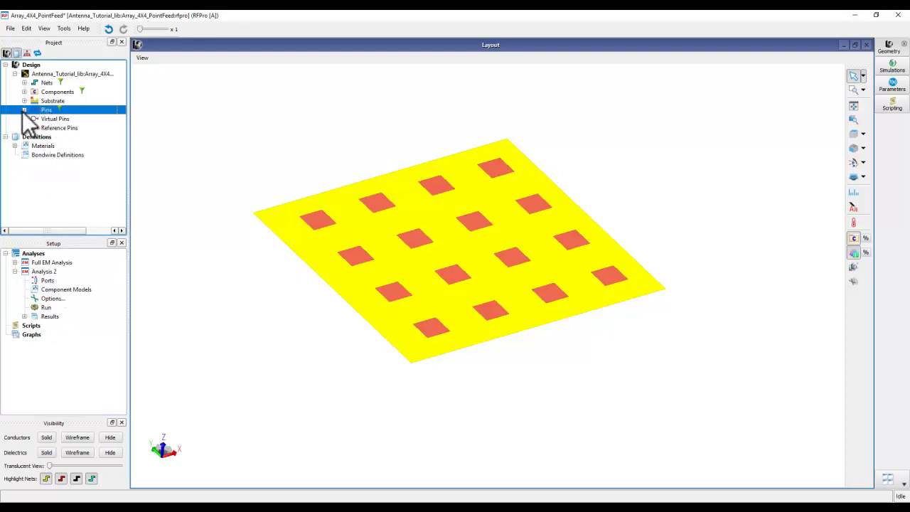
pyautogui.click(24, 111)
pyautogui.scroll(-1, 117, 135)
pyautogui.moveTo(118, 137); pyautogui.dragTo(118, 150)
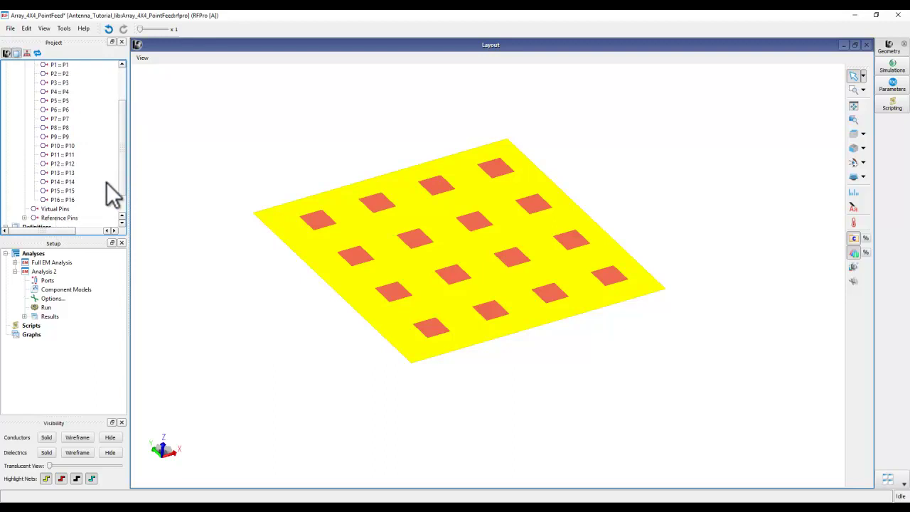
pyautogui.scroll(2, 123, 178)
pyautogui.click(24, 109)
pyautogui.moveTo(45, 110); pyautogui.dragTo(50, 283)
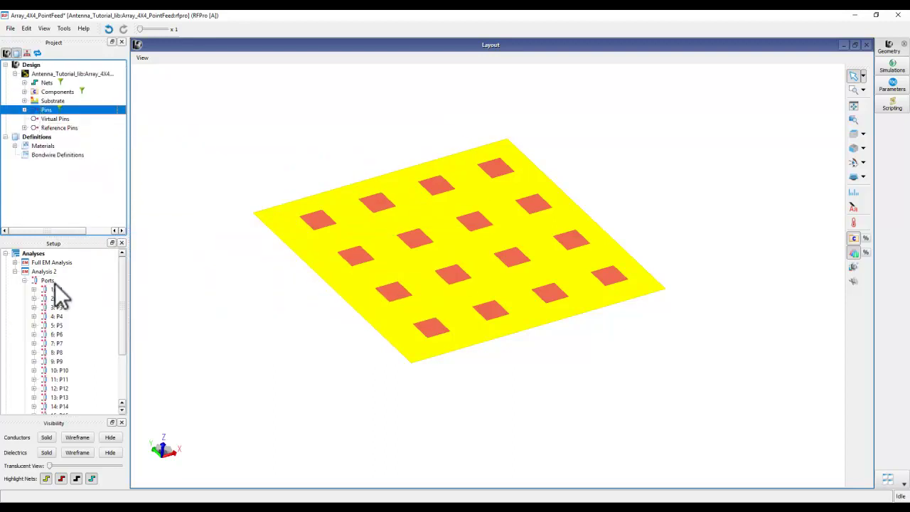
pyautogui.moveTo(123, 281); pyautogui.dragTo(81, 288)
# - Show port markers for all 16 ports on the patches in an edge-on view
pyautogui.click(55, 280)
pyautogui.scroll(3, 432, 343)
pyautogui.moveTo(436, 315); pyautogui.dragTo(455, 377, button='middle')
pyautogui.click(46, 272)
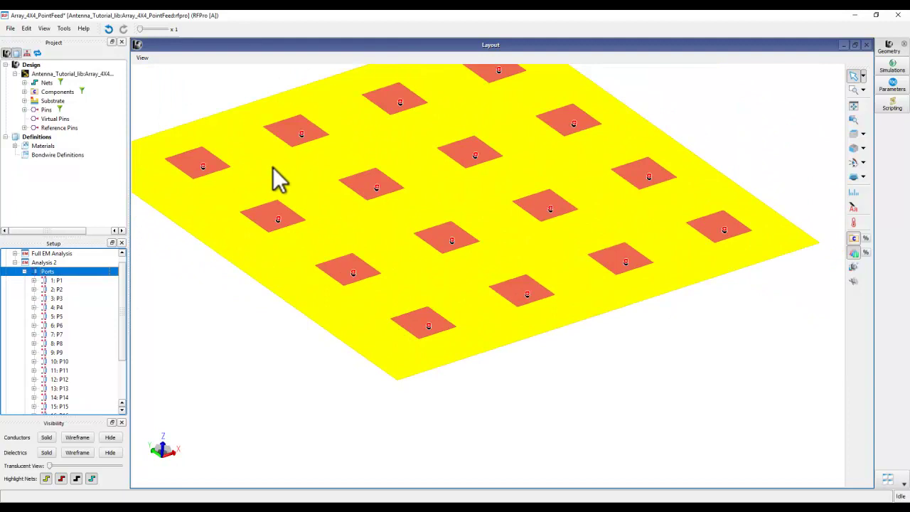
pyautogui.scroll(-3, 544, 210)
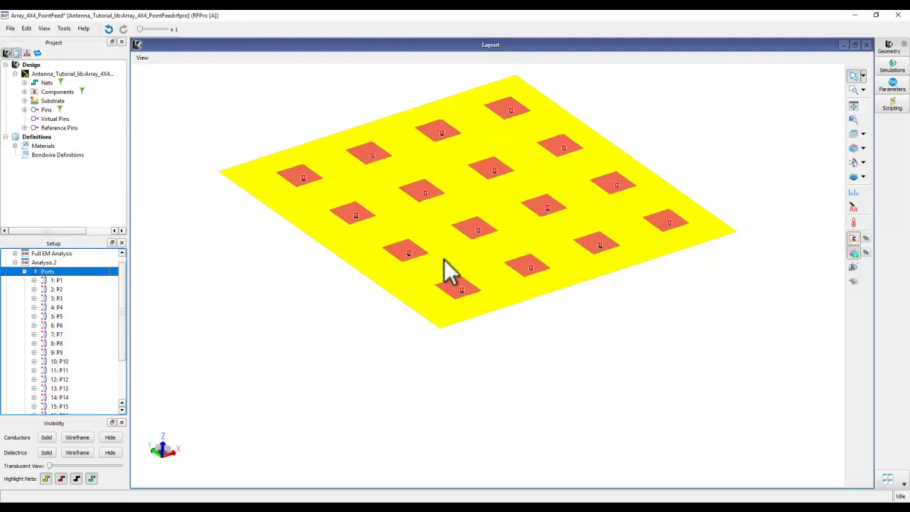
pyautogui.moveTo(511, 370); pyautogui.dragTo(475, 382, button='middle')
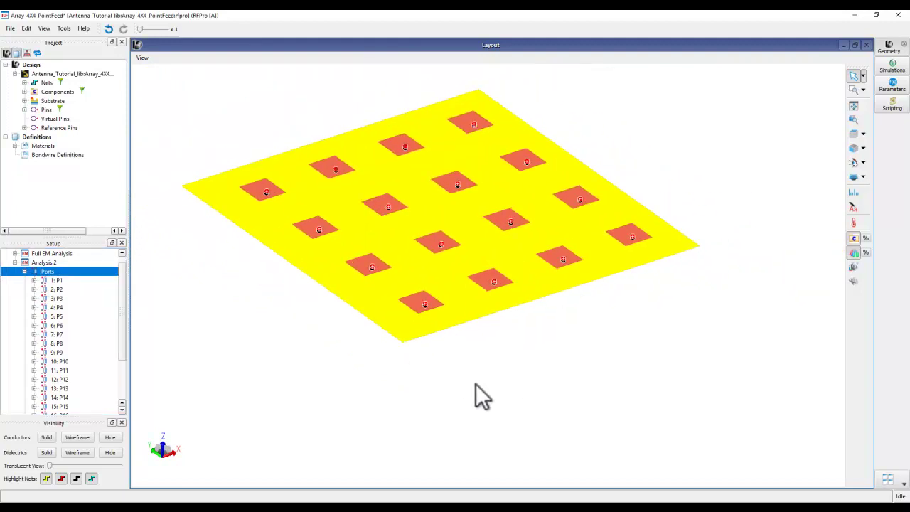
pyautogui.click(346, 331)
# - Locate ports P1 through P8 on their patches, then collapse the port list
pyautogui.click(59, 280)
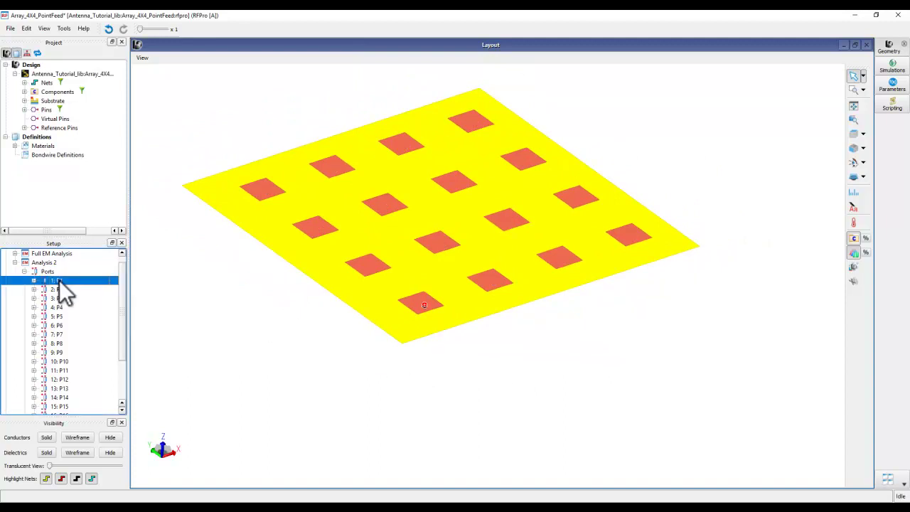
pyautogui.click(56, 289)
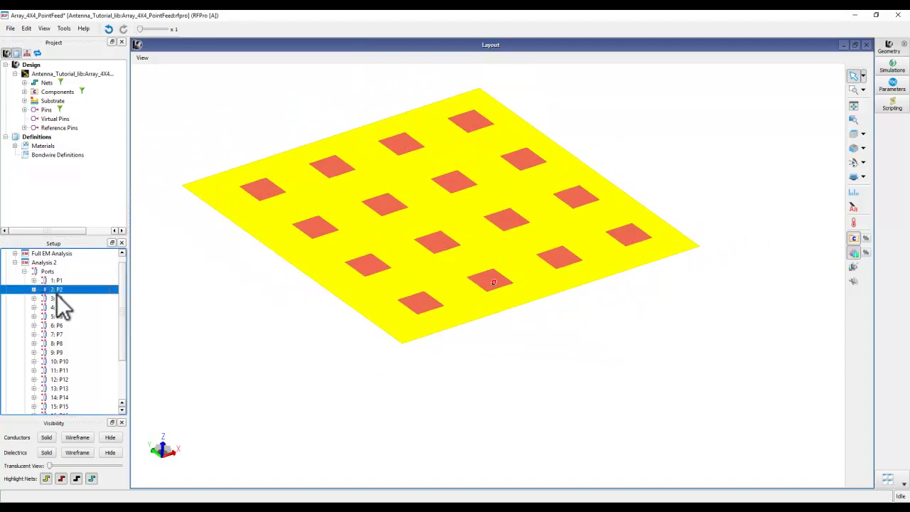
pyautogui.click(57, 298)
pyautogui.click(58, 307)
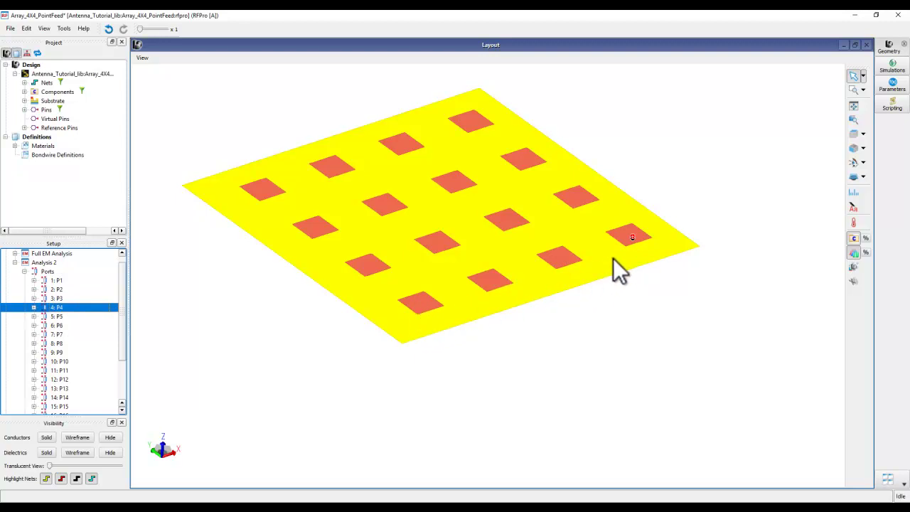
pyautogui.click(56, 317)
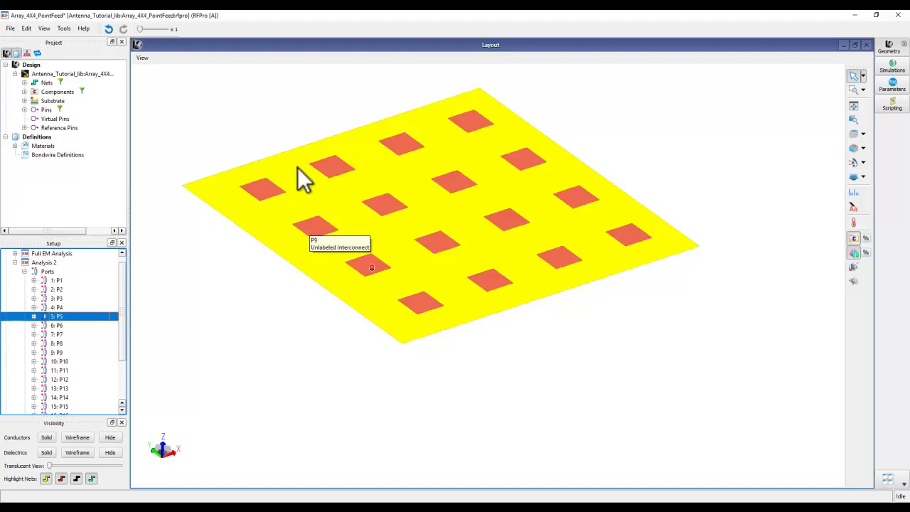
pyautogui.click(59, 326)
pyautogui.press('Down')
pyautogui.press('Down')
pyautogui.press('Down')
pyautogui.press('Down')
pyautogui.press('Down')
pyautogui.press('Down')
pyautogui.press('Down')
pyautogui.press('Down')
pyautogui.press('Down')
pyautogui.press('Down')
pyautogui.press('Down')
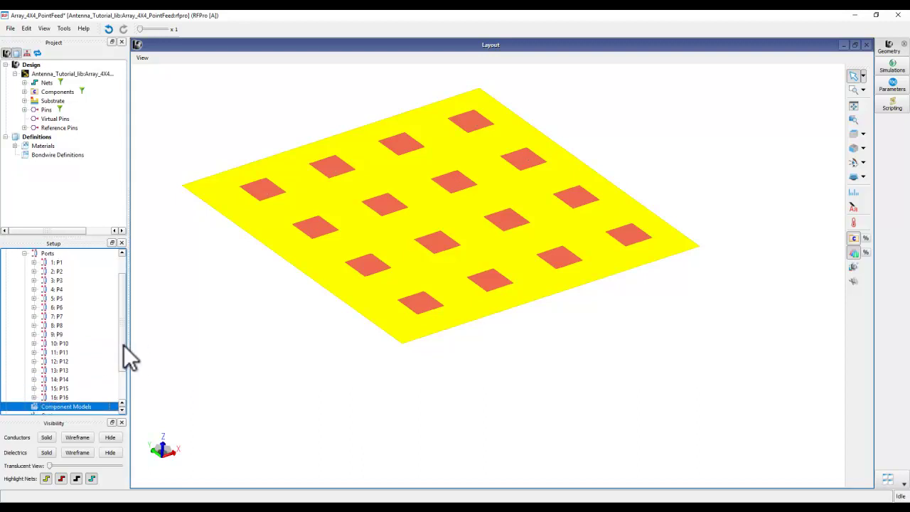
pyautogui.scroll(1, 125, 345)
pyautogui.click(24, 280)
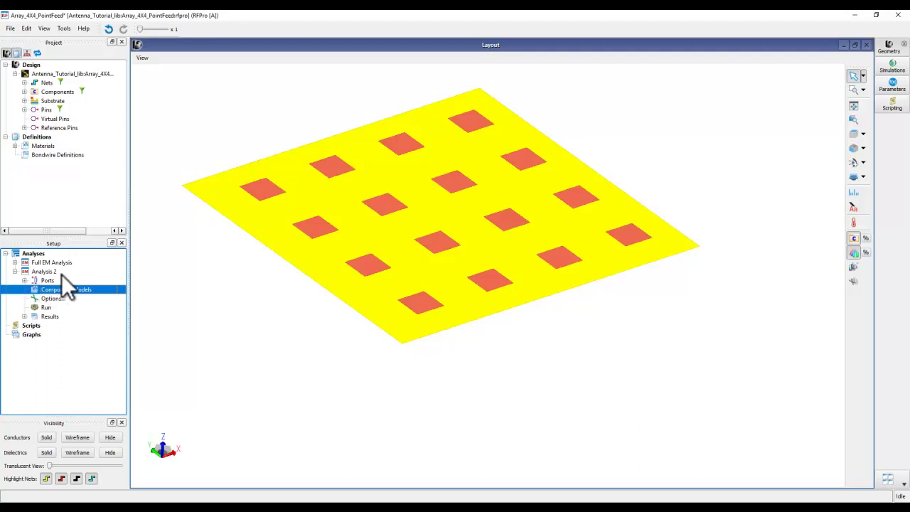
# - Set Analysis 2's adaptive frequency plan to sweep from 2 GHz to 3 GHz
pyautogui.doubleClick(55, 300)
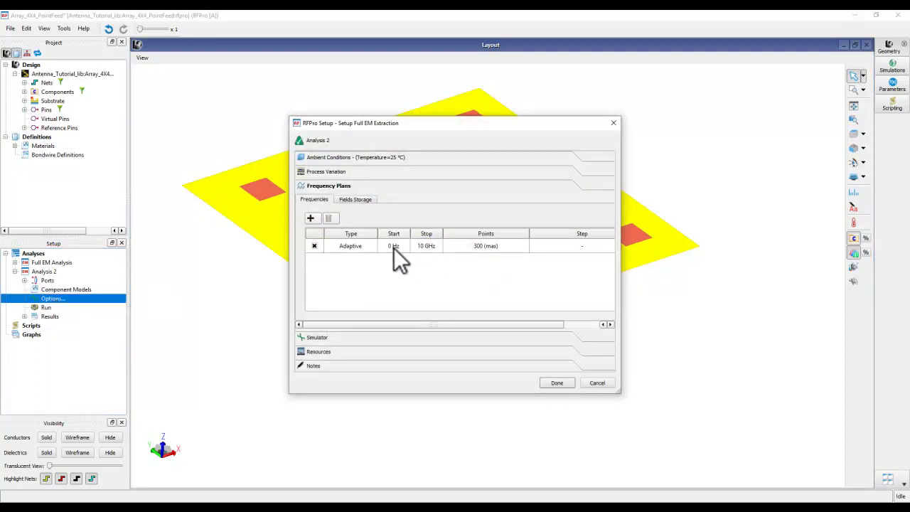
pyautogui.doubleClick(392, 246)
pyautogui.write('2 GHz')
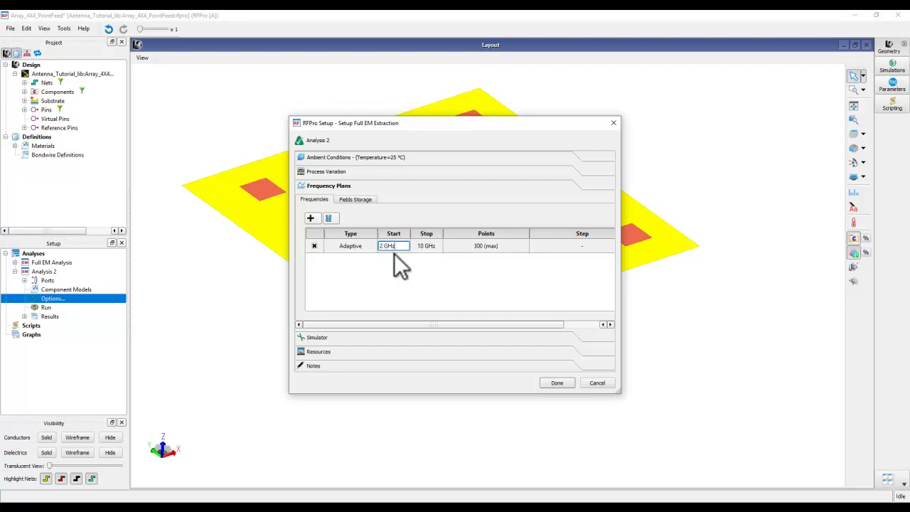
pyautogui.press('Return')
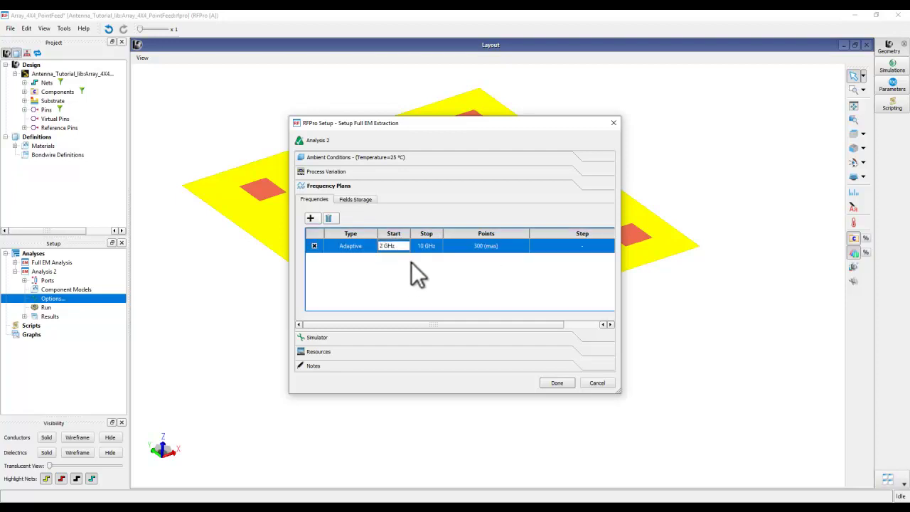
pyautogui.doubleClick(419, 248)
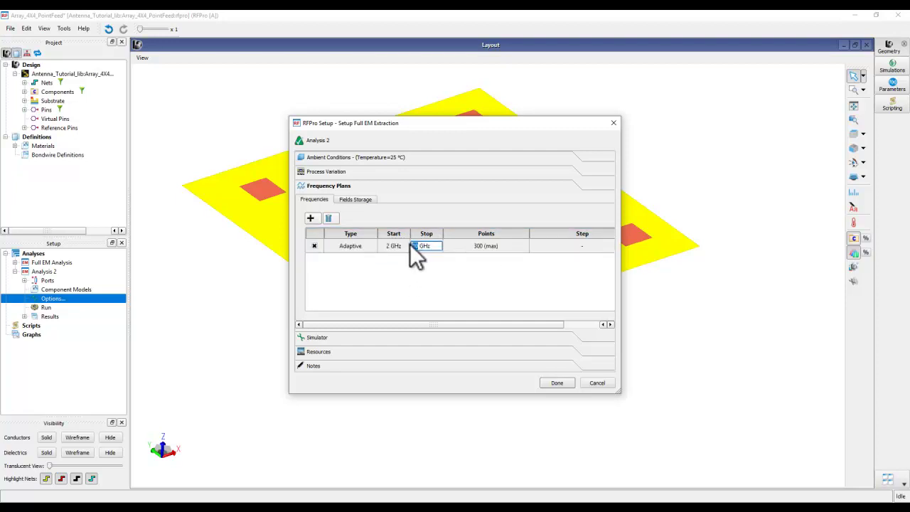
pyautogui.write('3')
pyautogui.press('Return')
pyautogui.doubleClick(389, 245)
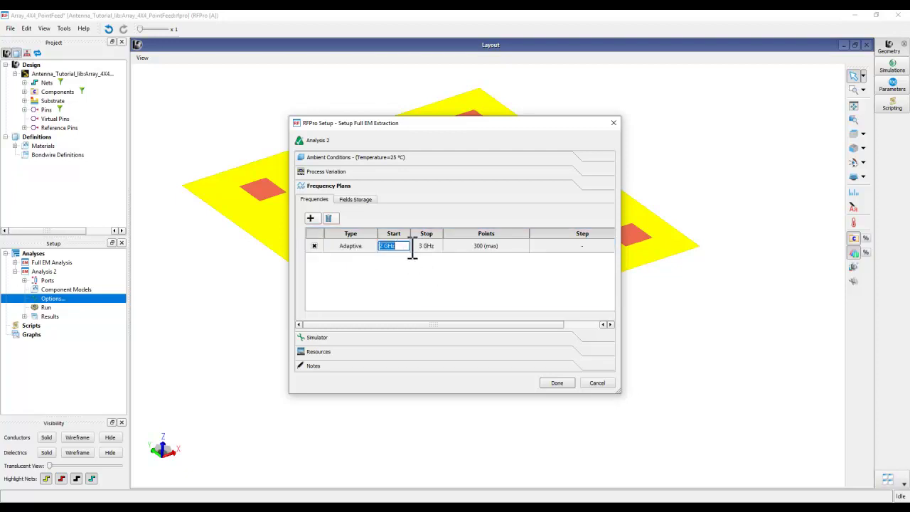
# - Add a second frequency plan as a Single frequency point at 2.4 GHz
pyautogui.click(311, 218)
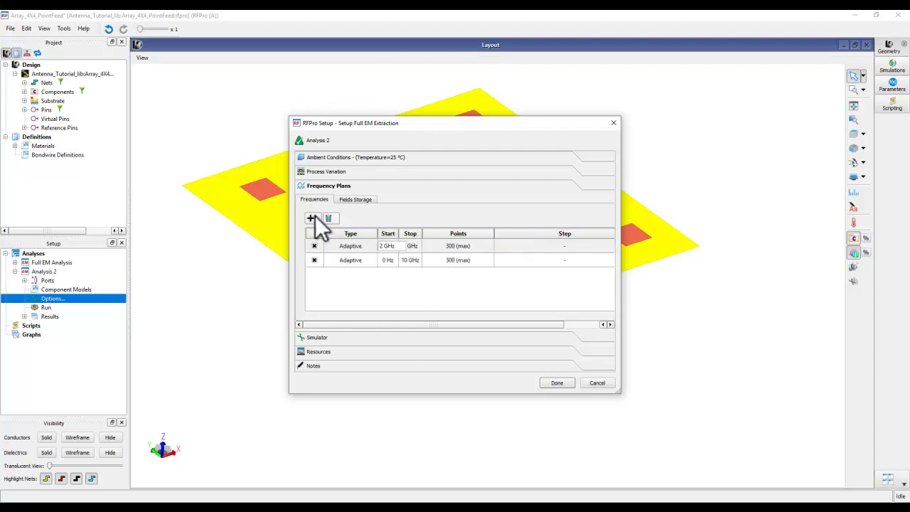
pyautogui.doubleClick(367, 259)
pyautogui.click(349, 291)
pyautogui.click(382, 261)
pyautogui.click(384, 260)
pyautogui.write('2.4')
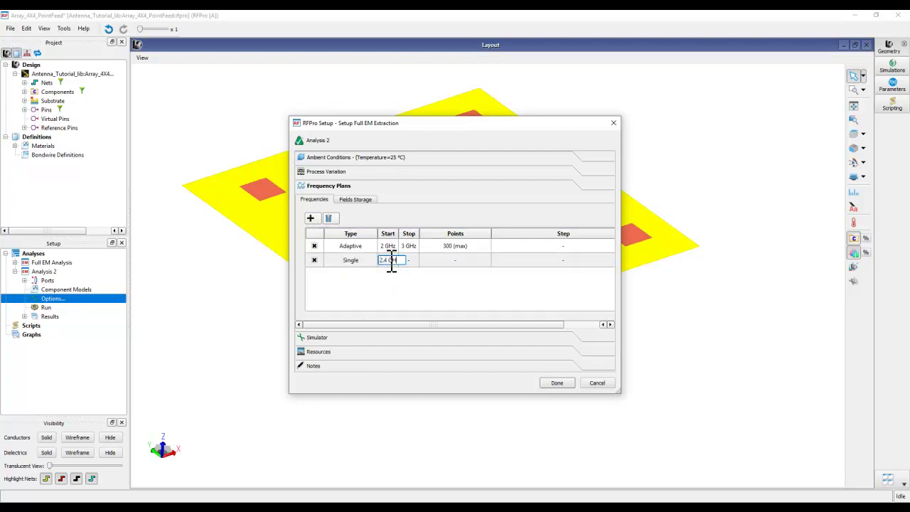
pyautogui.click(365, 291)
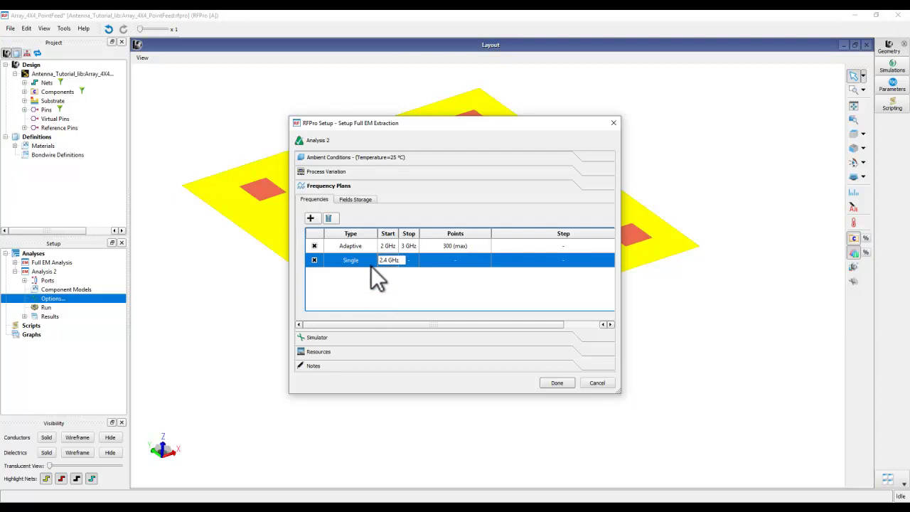
pyautogui.click(409, 245)
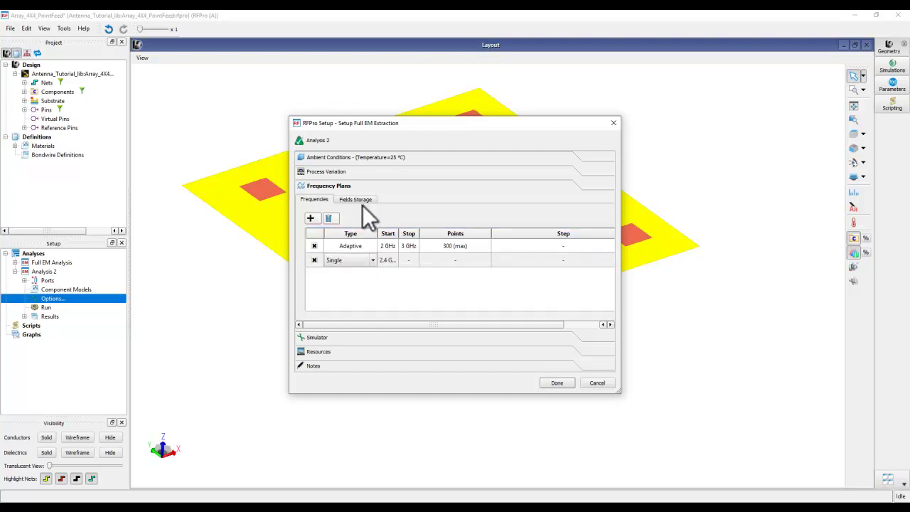
pyautogui.click(352, 199)
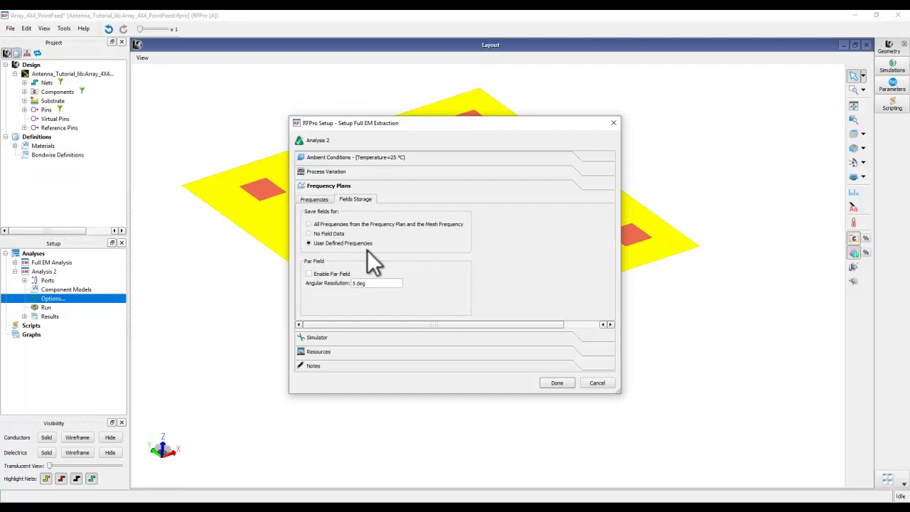
# - Turn on Enable Far Field, leave the simulator preset at FEM, and save Analysis 2's setup
pyautogui.click(318, 200)
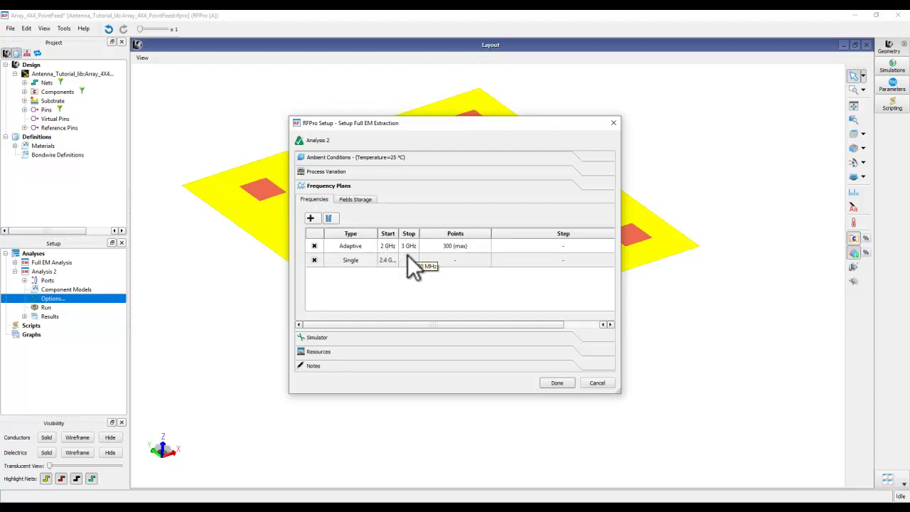
pyautogui.click(356, 200)
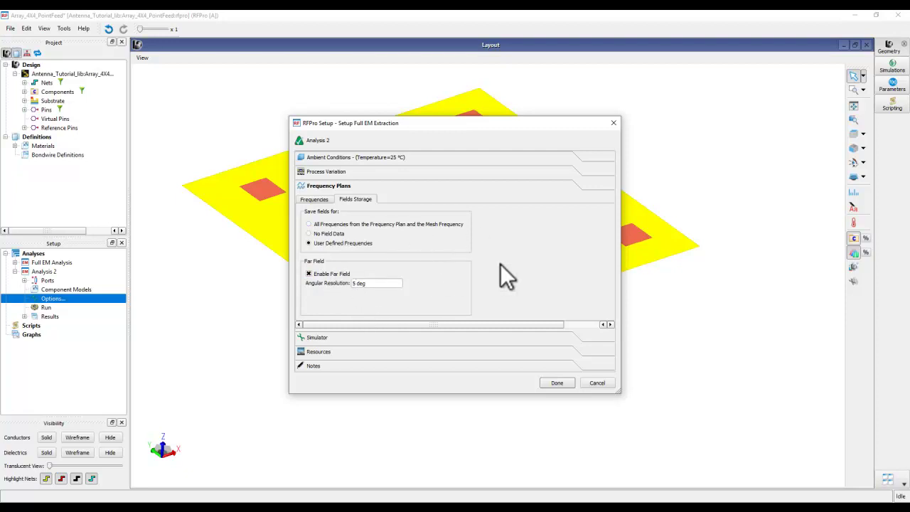
pyautogui.click(415, 337)
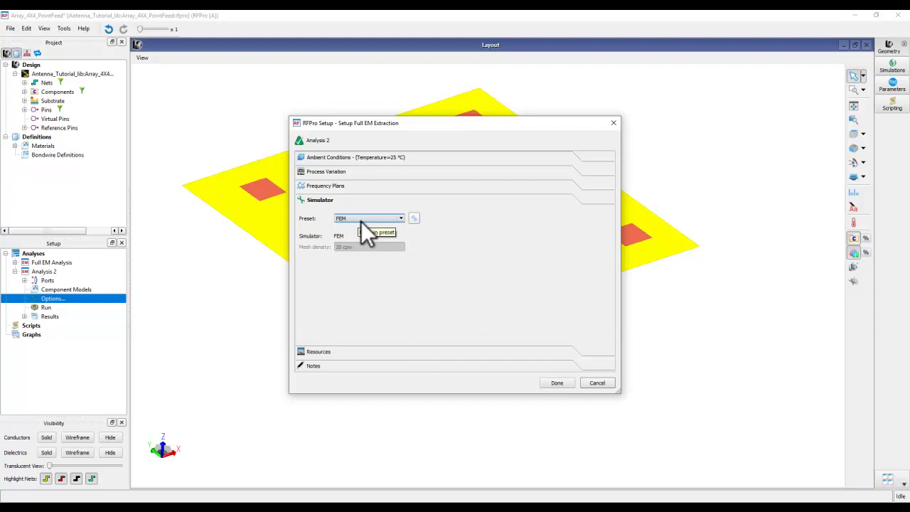
pyautogui.moveTo(408, 123); pyautogui.dragTo(644, 223)
pyautogui.click(630, 317)
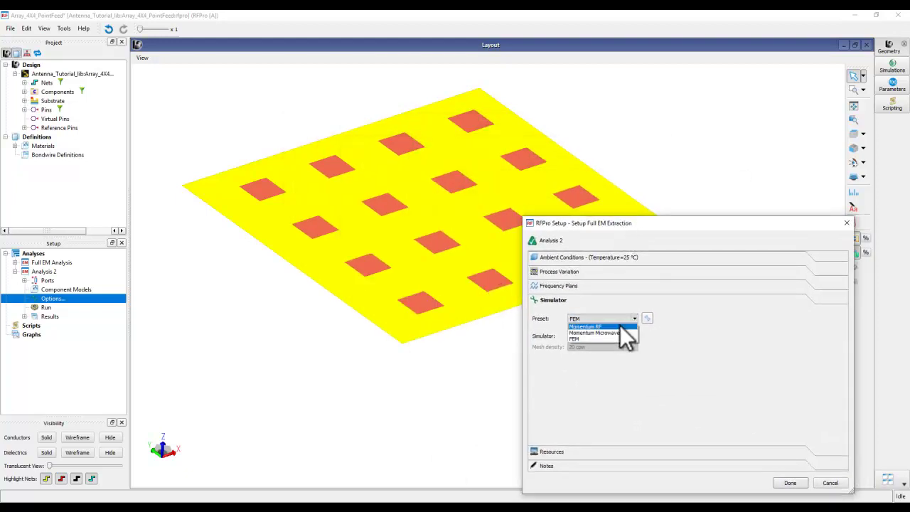
pyautogui.click(720, 354)
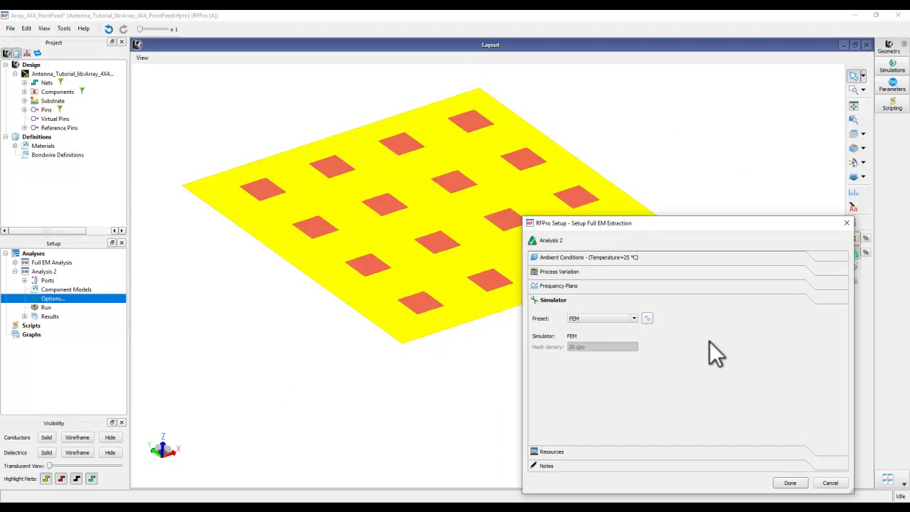
pyautogui.moveTo(658, 220); pyautogui.dragTo(544, 126)
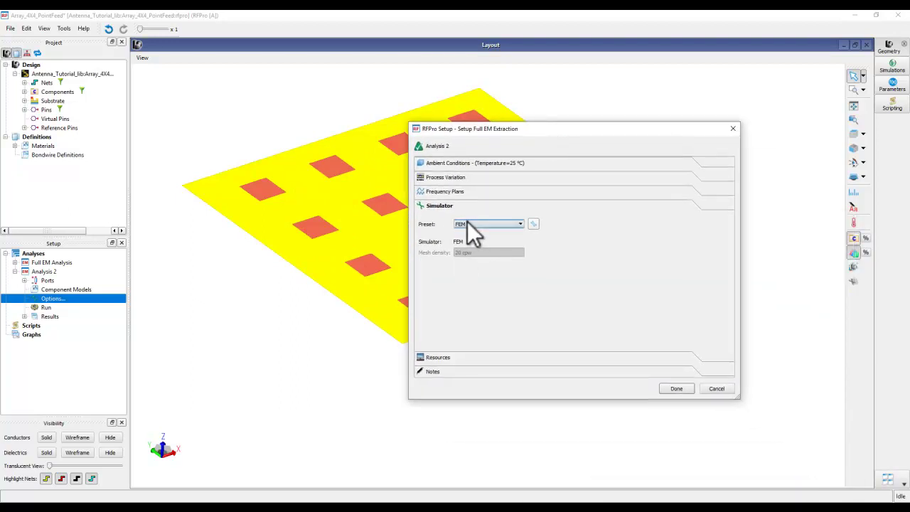
pyautogui.click(675, 389)
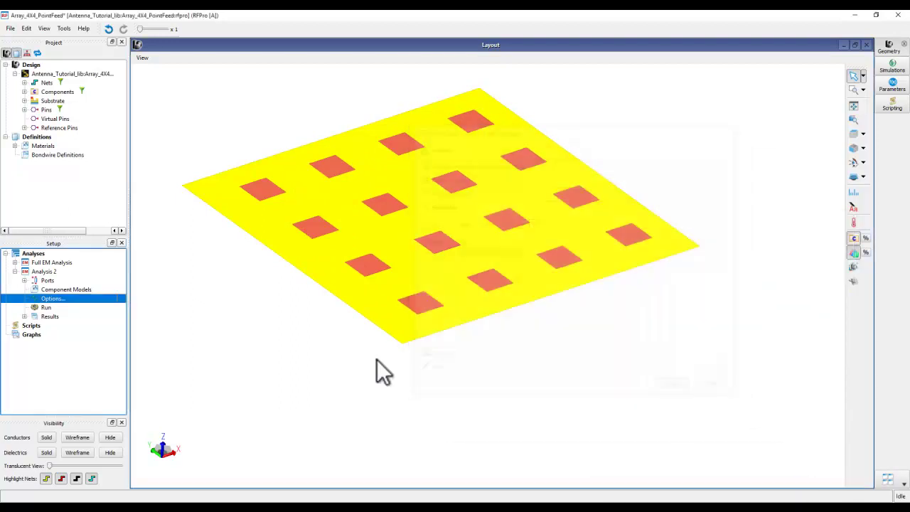
# - Launch the Analysis 2 FEM run, dismiss the Simulations window, and expand Full EM Analysis
pyautogui.doubleClick(47, 307)
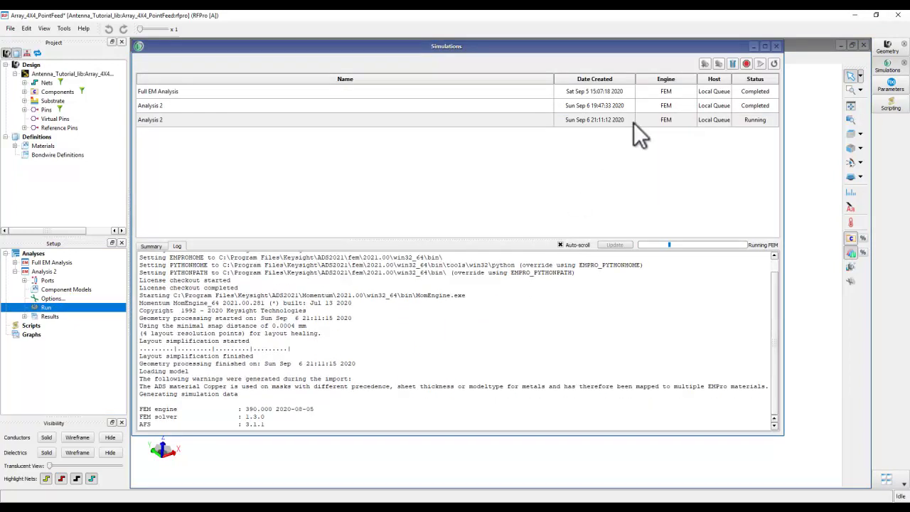
pyautogui.click(776, 46)
pyautogui.click(15, 271)
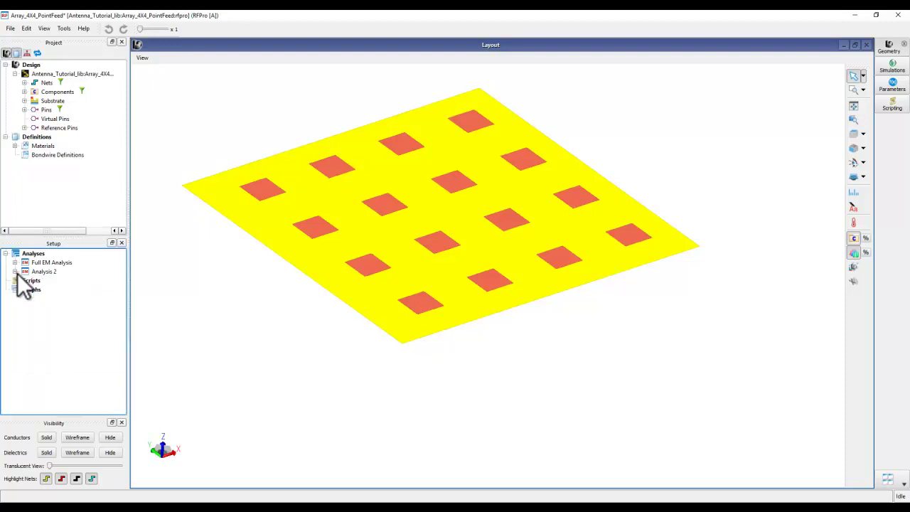
pyautogui.click(15, 262)
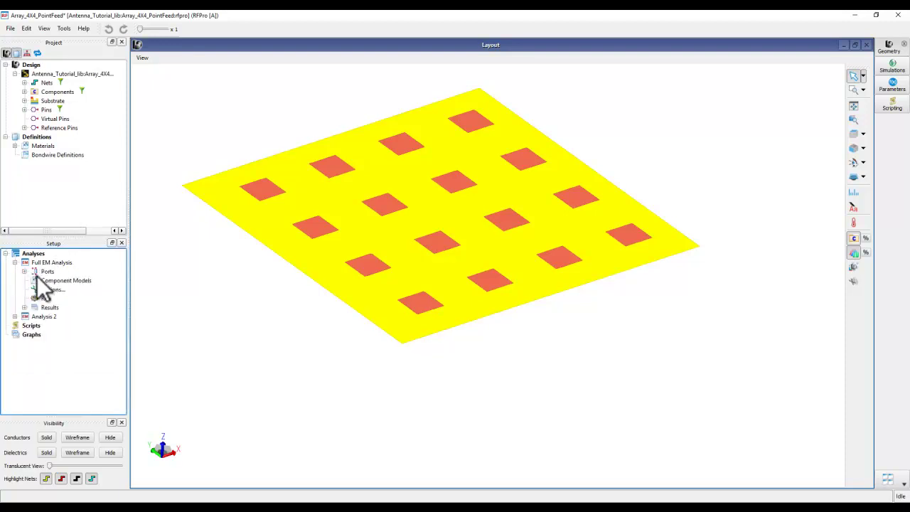
# - Review Full EM Analysis fields storage (far field, 1 deg) and simulator options, cancel, then expand Results
pyautogui.doubleClick(54, 290)
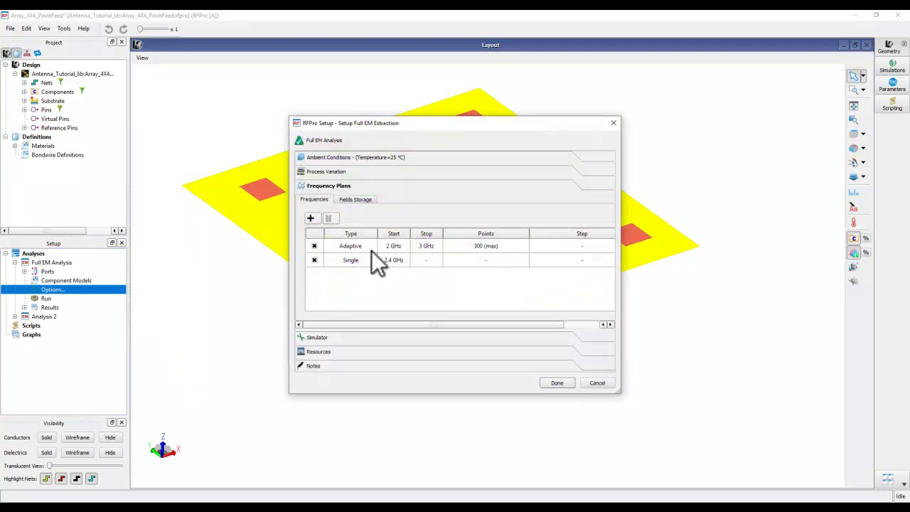
pyautogui.click(359, 199)
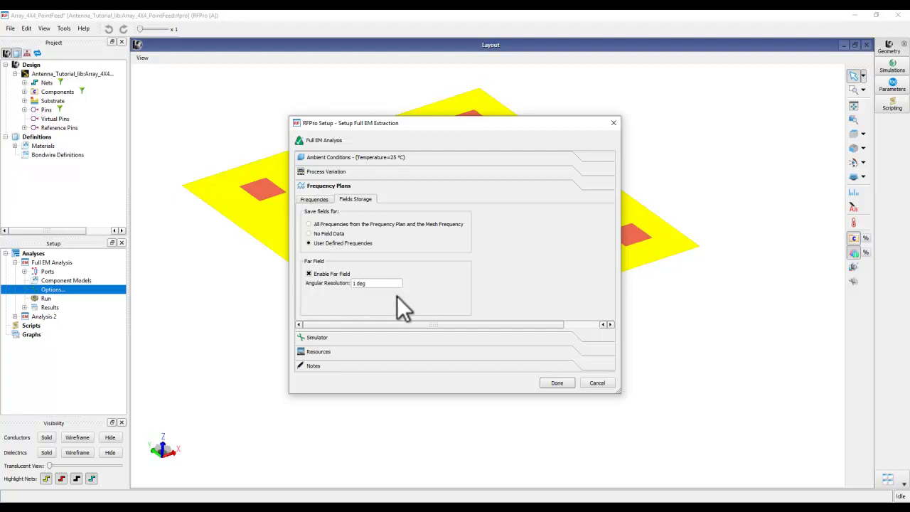
pyautogui.click(364, 336)
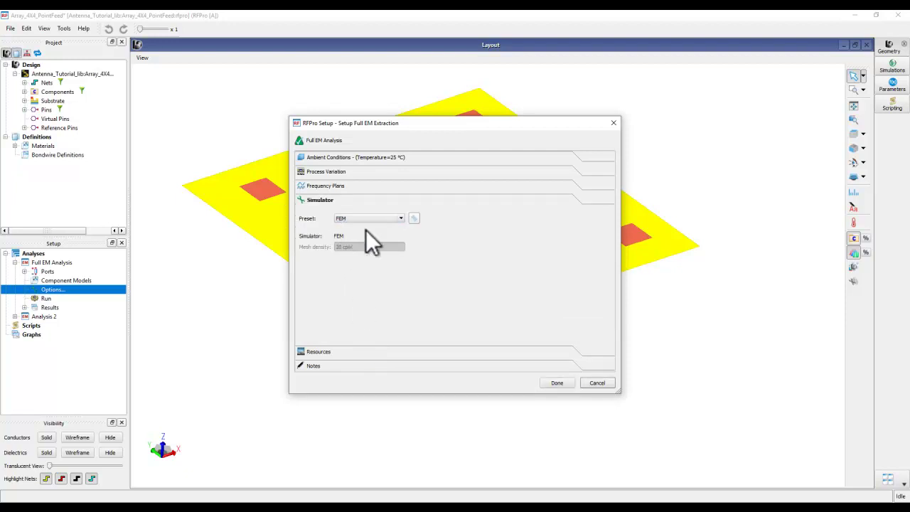
pyautogui.click(597, 384)
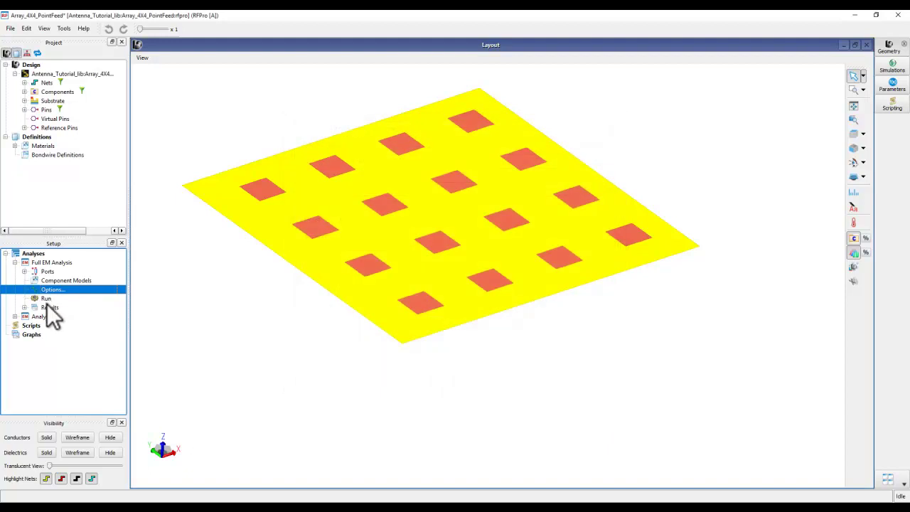
pyautogui.click(24, 308)
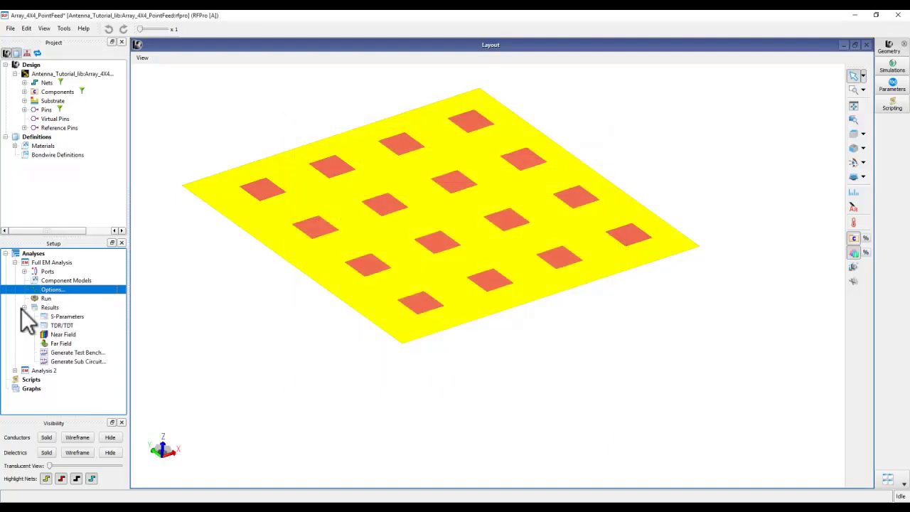
# - Open the maximized S-Parameters results and plot return loss for ports 1 through 16
pyautogui.doubleClick(66, 318)
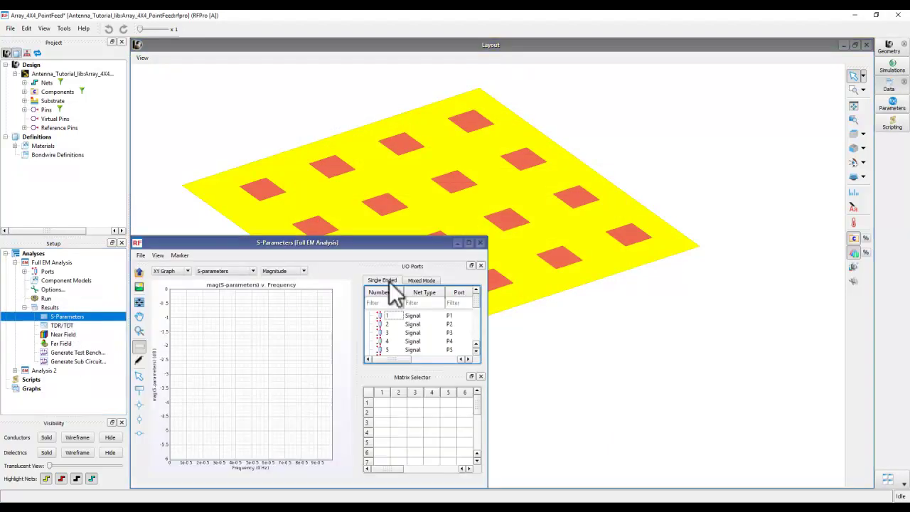
pyautogui.click(468, 243)
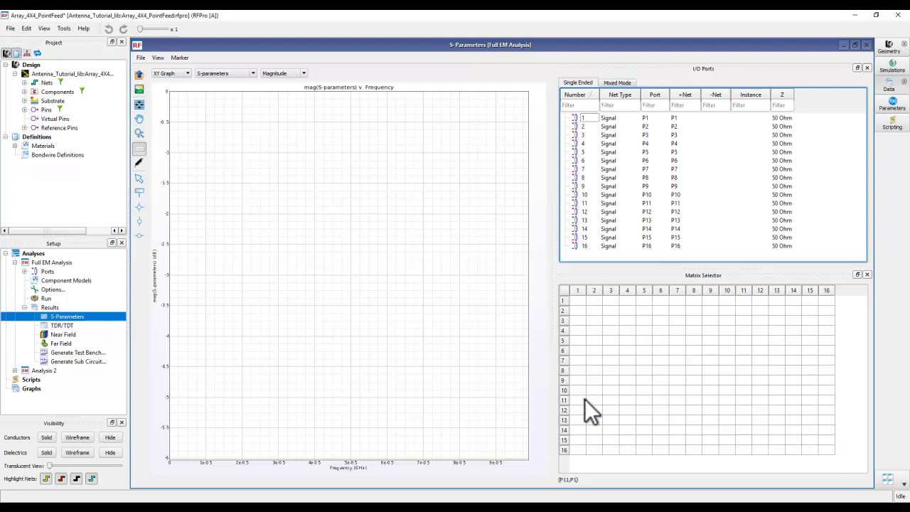
pyautogui.click(581, 121)
pyautogui.keyDown('shift'); pyautogui.click(584, 246); pyautogui.keyUp('shift')
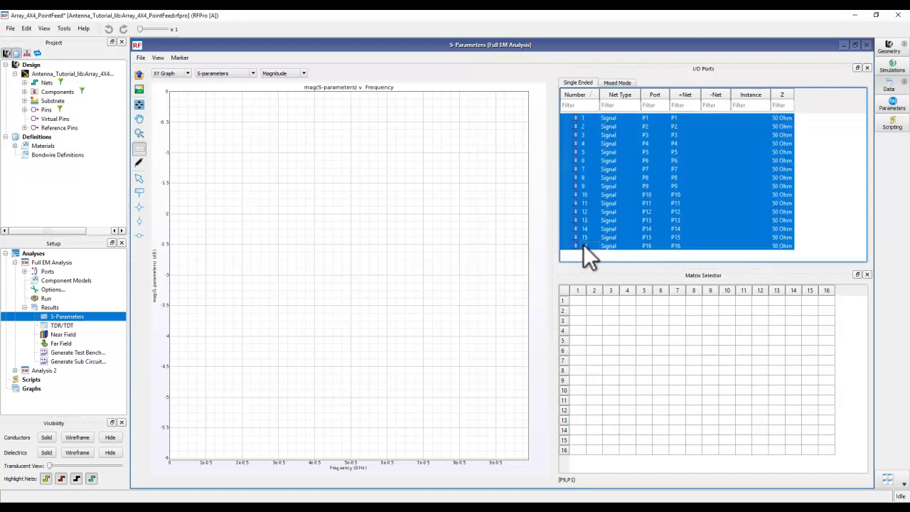
pyautogui.rightClick(579, 174)
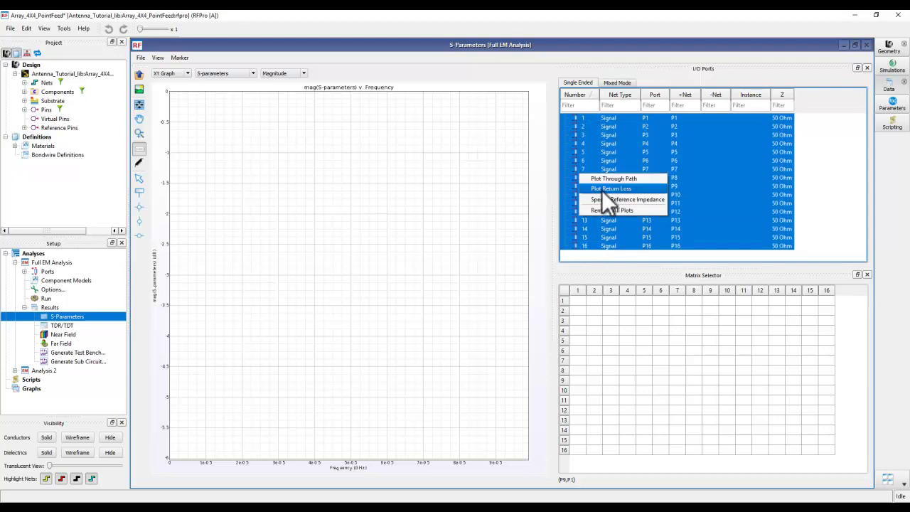
pyautogui.click(602, 190)
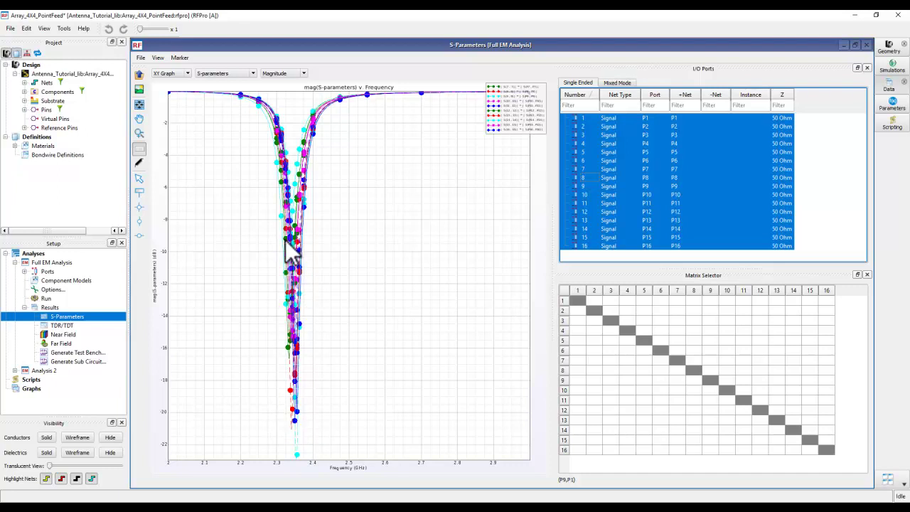
pyautogui.click(316, 461)
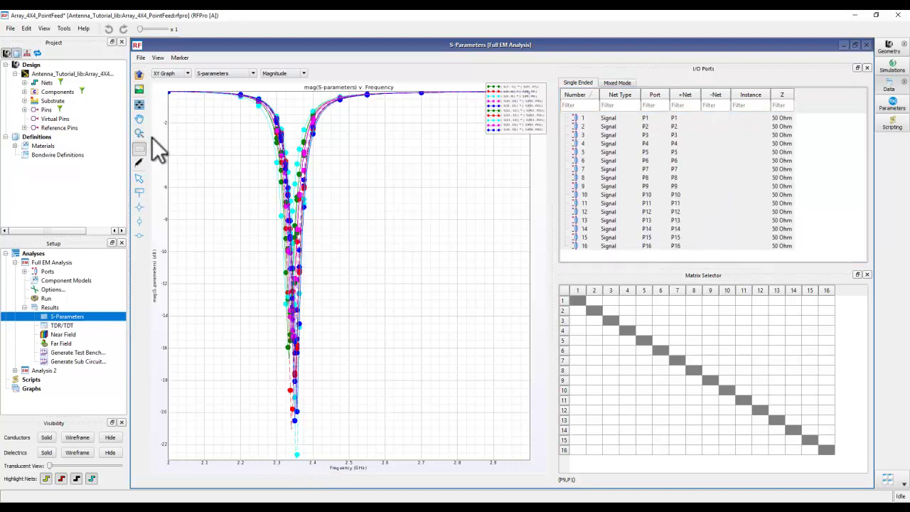
# - Set the graph's X-axis to a manual range of 2.3 GHz to 2.4 GHz
pyautogui.click(139, 163)
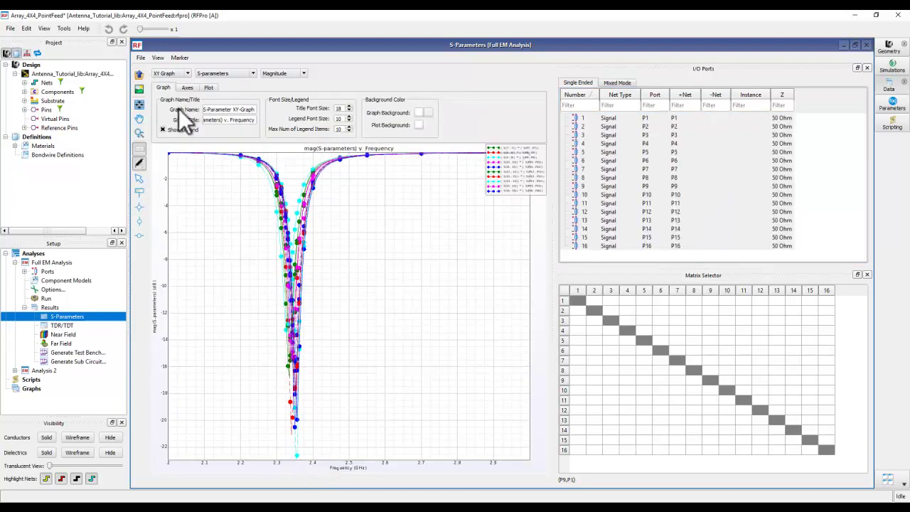
pyautogui.click(188, 87)
pyautogui.click(306, 110)
pyautogui.click(305, 120)
pyautogui.doubleClick(249, 110)
pyautogui.write('2.3 GHz')
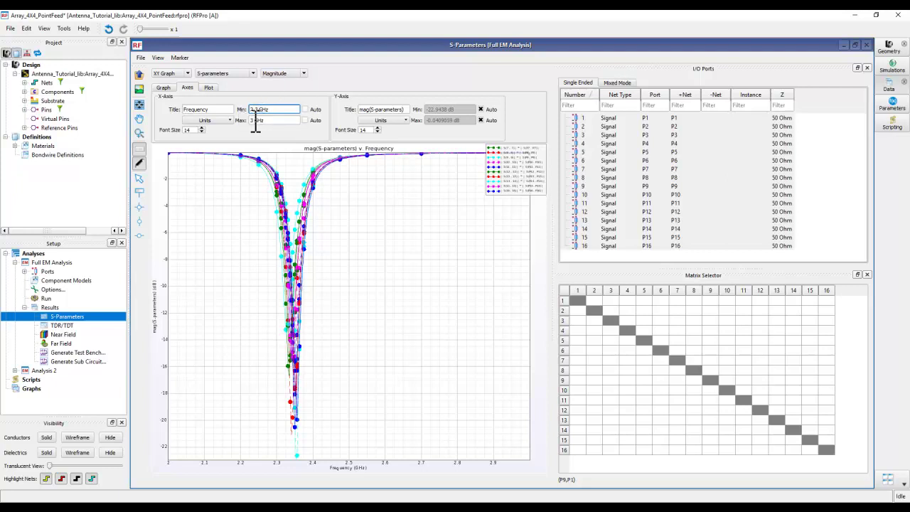
pyautogui.doubleClick(255, 120)
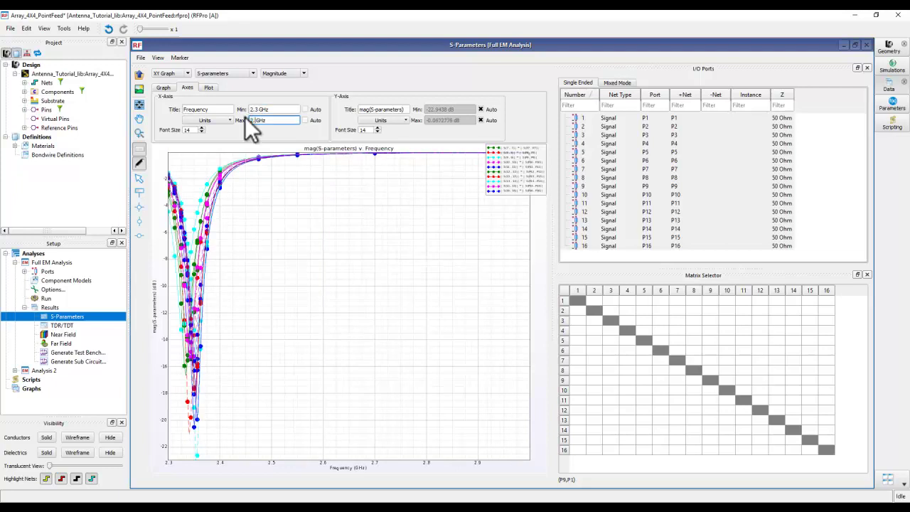
pyautogui.write('2.4')
pyautogui.press('Tab')
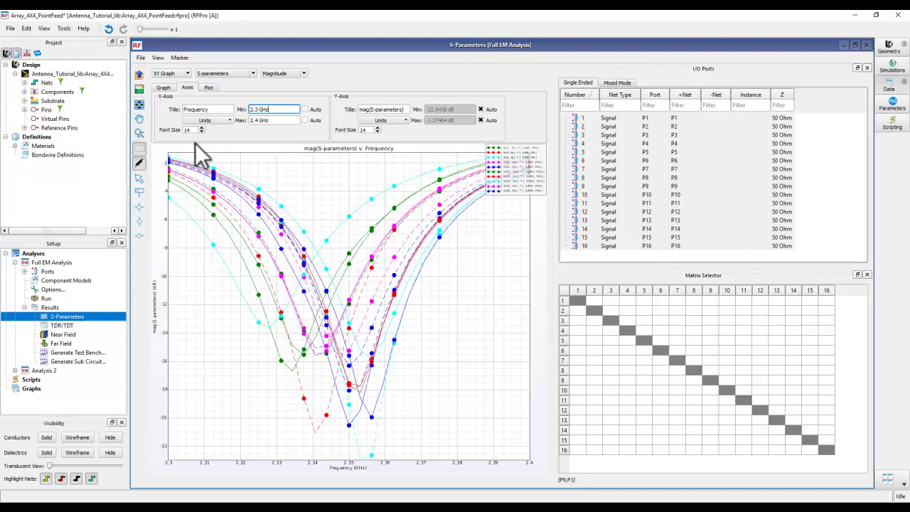
pyautogui.click(141, 162)
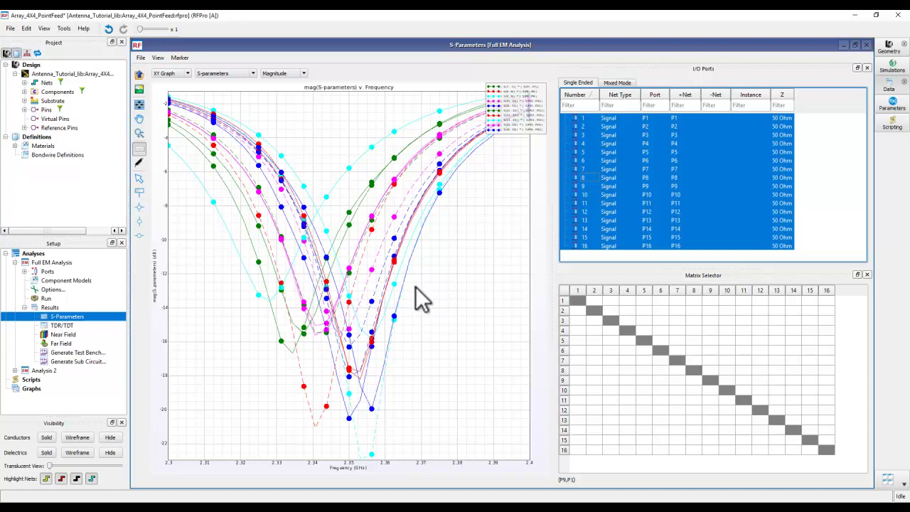
# - Switch the plotted quantity from S-parameters to Input Impedance
pyautogui.click(254, 72)
pyautogui.click(228, 95)
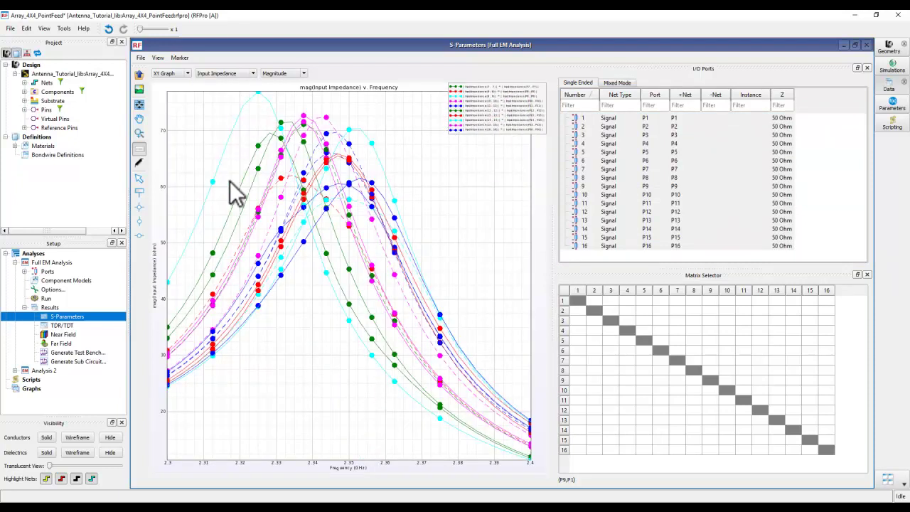
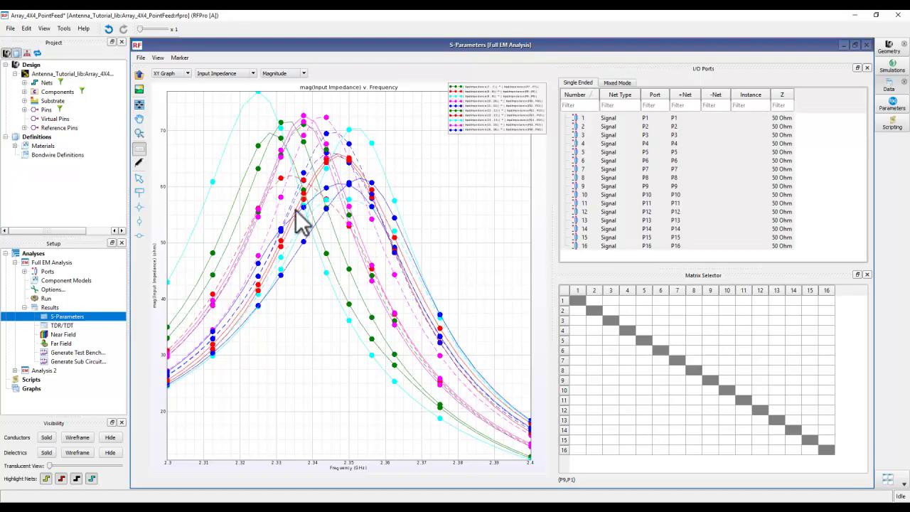
# - Change the plotted quantity from Input Impedance to S-parameters and remove every existing curve from the I/O Ports plot
pyautogui.click(252, 73)
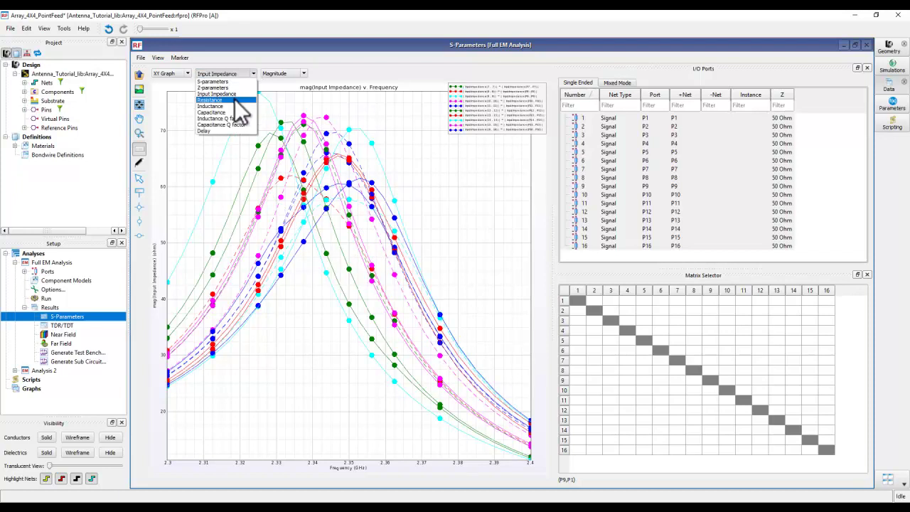
pyautogui.click(229, 82)
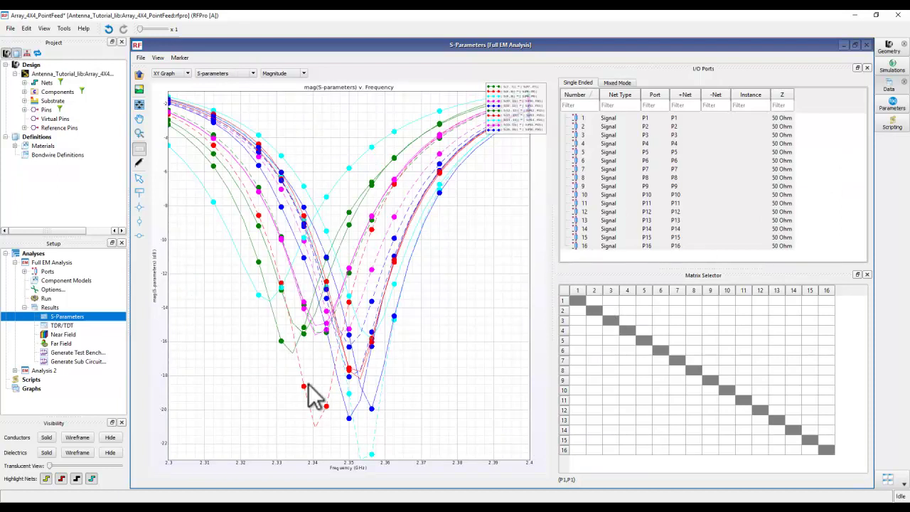
pyautogui.rightClick(578, 255)
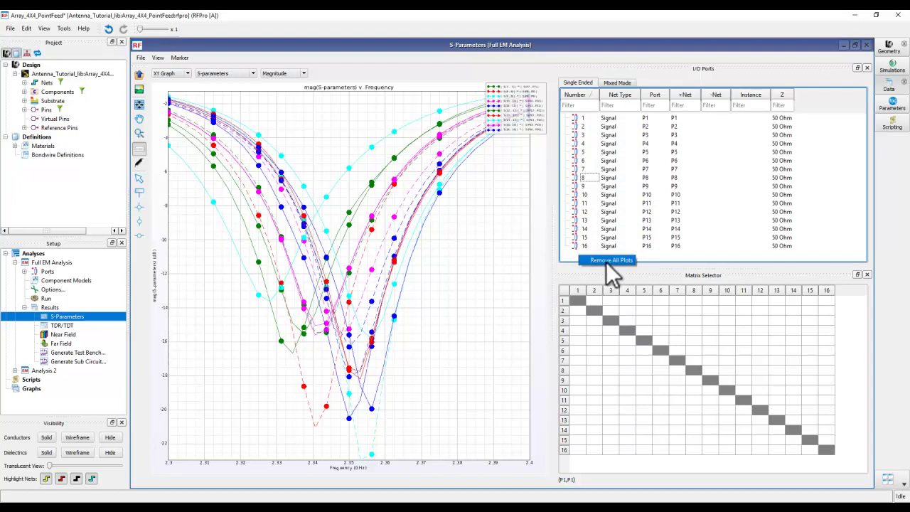
pyautogui.click(600, 261)
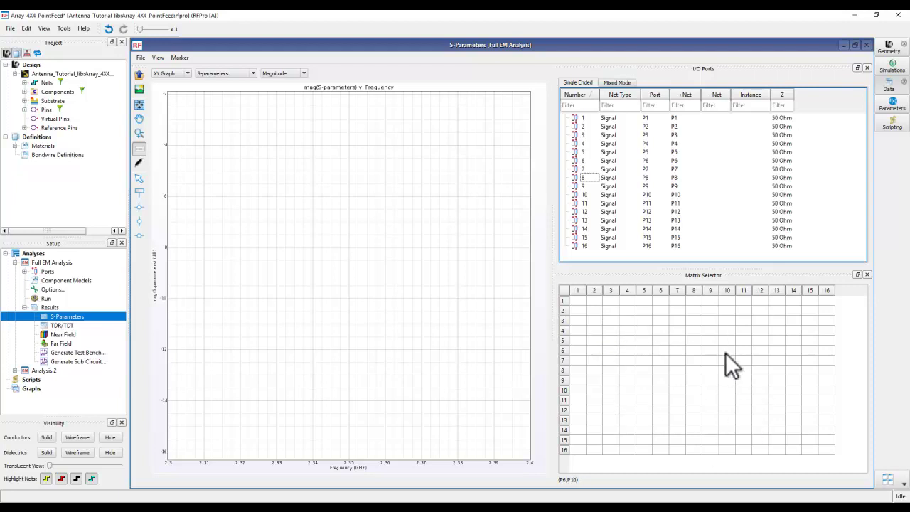
# - Add the fifteen coupling curves S(1,2) through S(1,16) from row 1 of the Matrix Selector
pyautogui.click(596, 301)
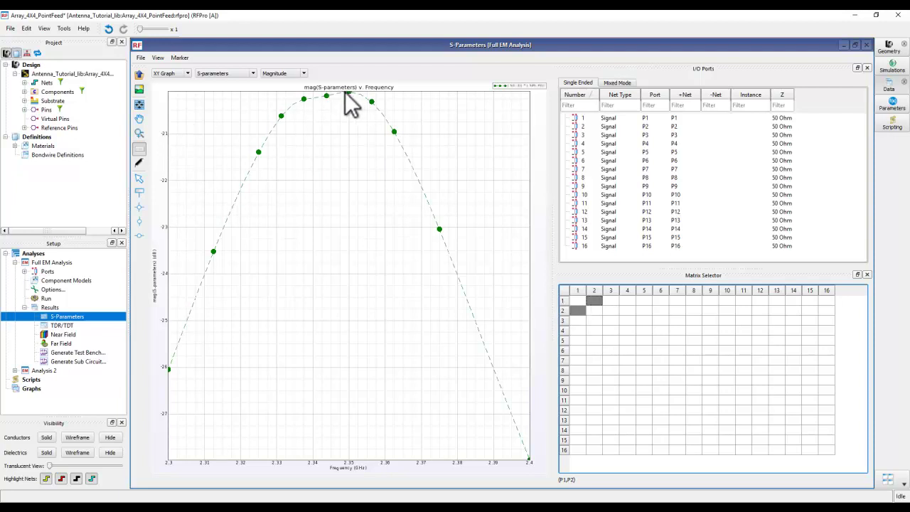
pyautogui.click(611, 300)
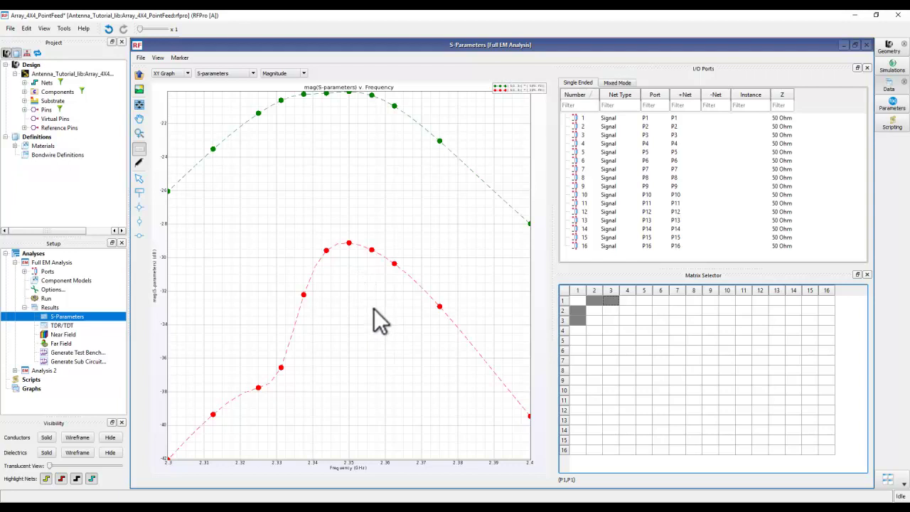
pyautogui.click(627, 300)
pyautogui.click(643, 302)
pyautogui.click(660, 301)
pyautogui.click(677, 301)
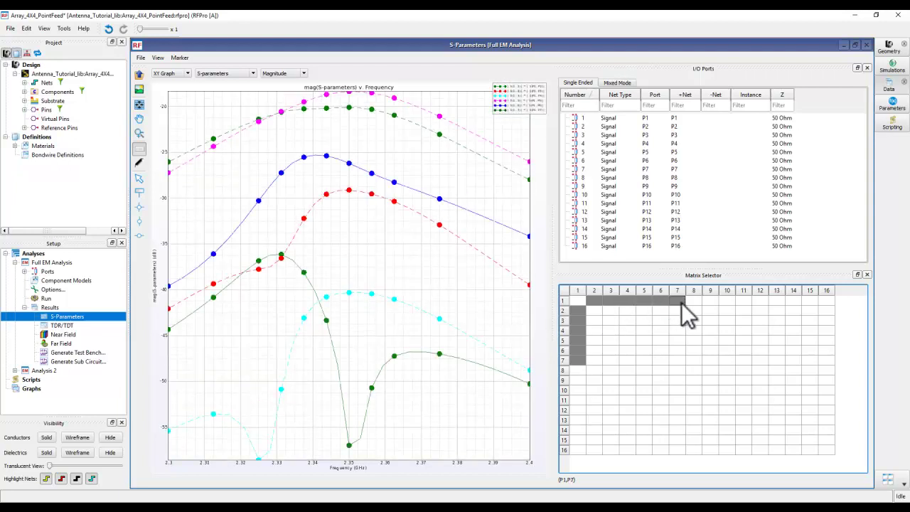
pyautogui.click(696, 301)
pyautogui.click(710, 301)
pyautogui.click(729, 302)
pyautogui.click(746, 300)
pyautogui.click(762, 301)
pyautogui.click(778, 302)
pyautogui.click(795, 302)
pyautogui.click(810, 301)
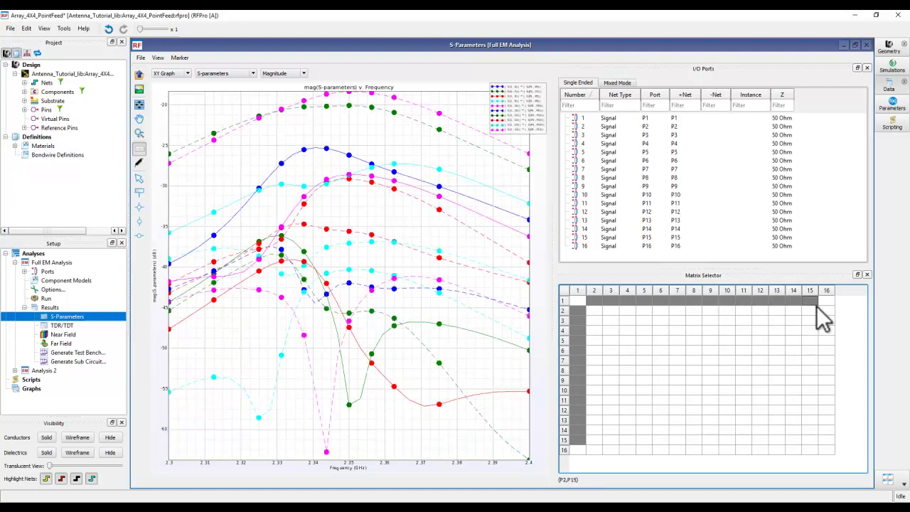
pyautogui.click(827, 301)
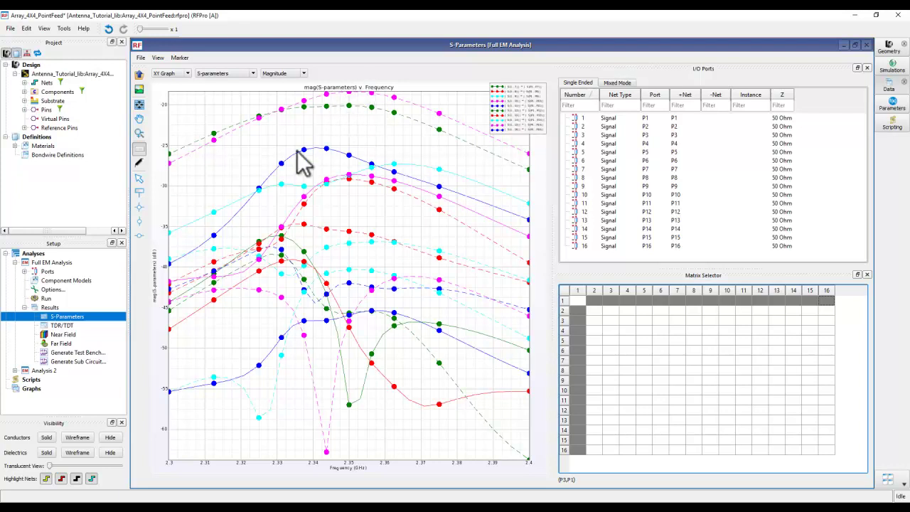
# - Hide the legend and place markers at the S(1,5) peak (-18.518 dB) and S(1,2) at 2.3625 GHz
pyautogui.click(140, 149)
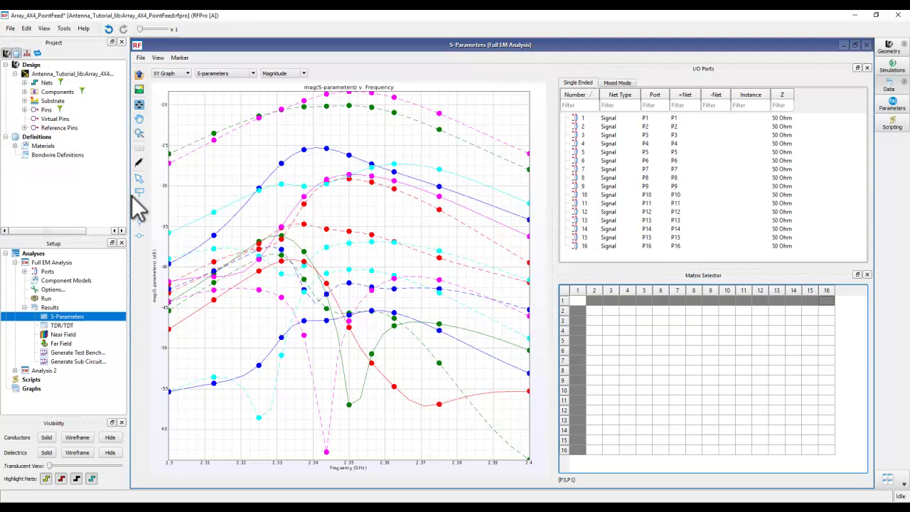
pyautogui.click(139, 208)
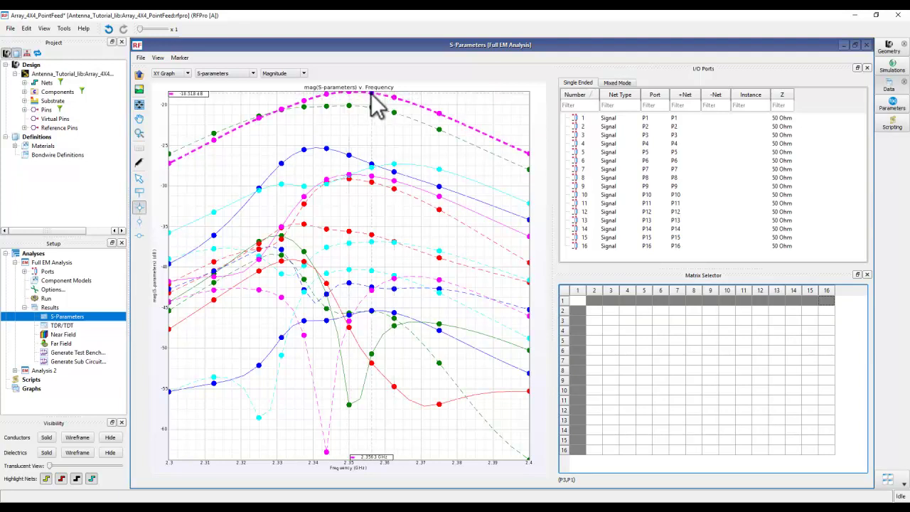
pyautogui.click(370, 92)
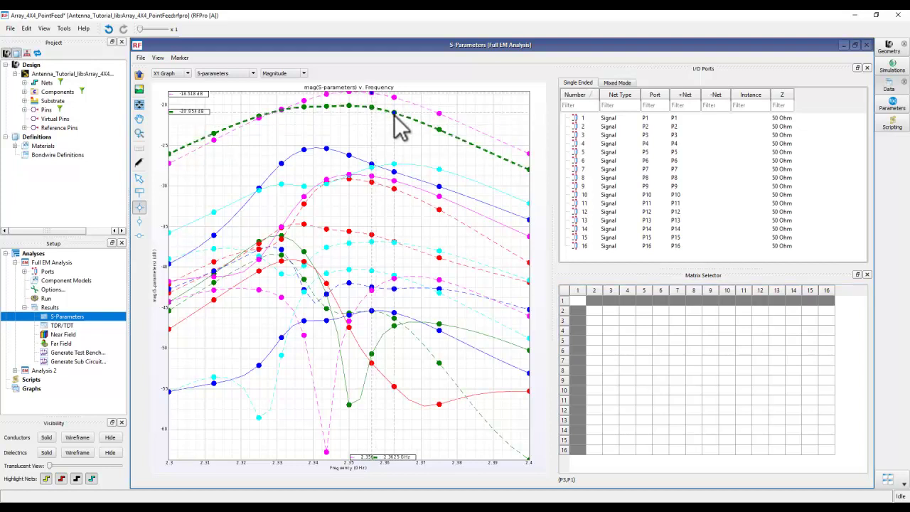
pyautogui.click(394, 112)
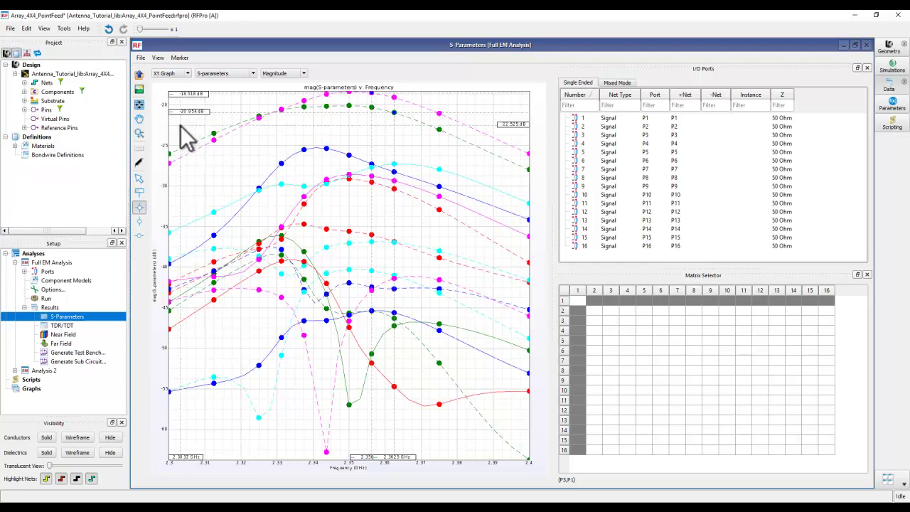
# - Review the properties of both the -18.518 dB and -20.954 dB markers, then close the S-parameter results
pyautogui.click(139, 179)
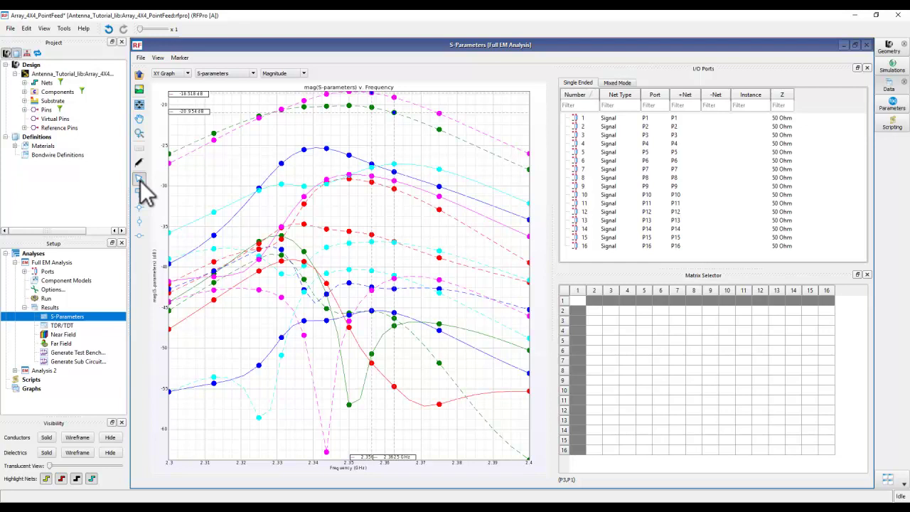
pyautogui.doubleClick(194, 95)
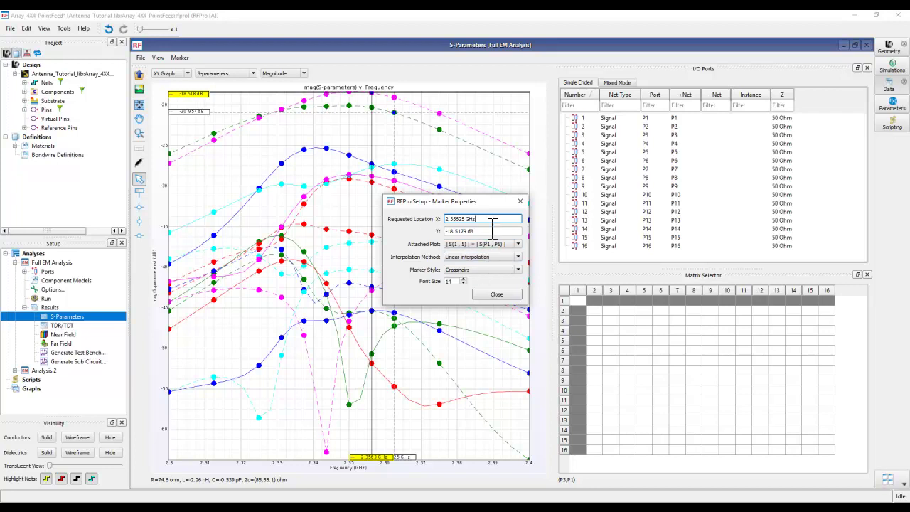
pyautogui.click(497, 294)
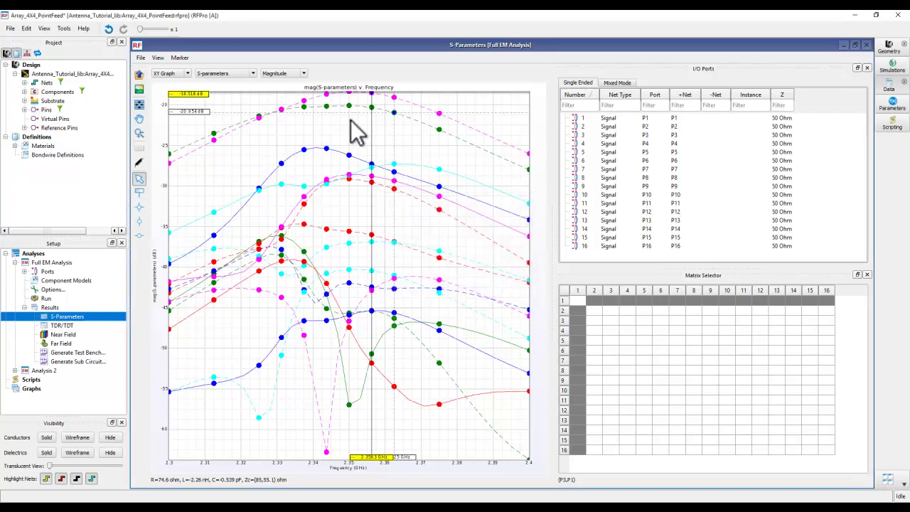
pyautogui.doubleClick(198, 114)
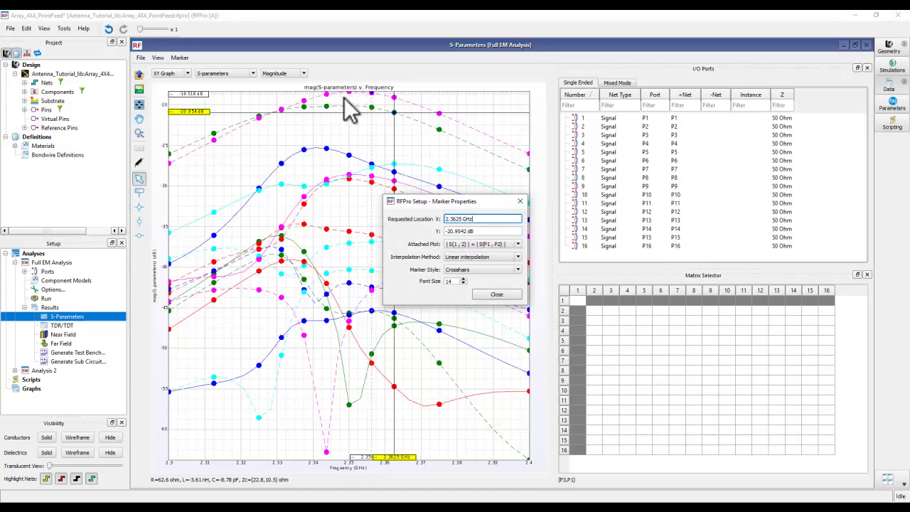
pyautogui.click(496, 294)
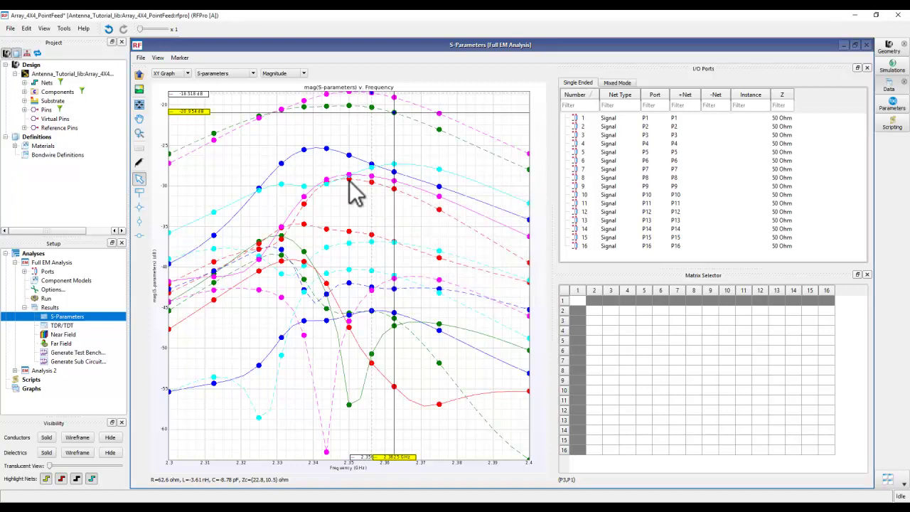
pyautogui.click(866, 45)
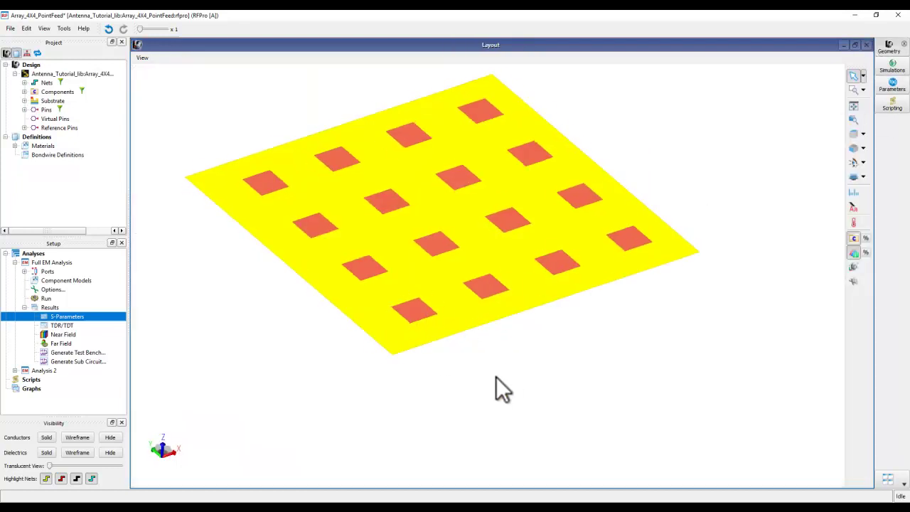
# - Select ports P1, P2 and P5 under Ports and orbit the layout to see their patches
pyautogui.click(24, 272)
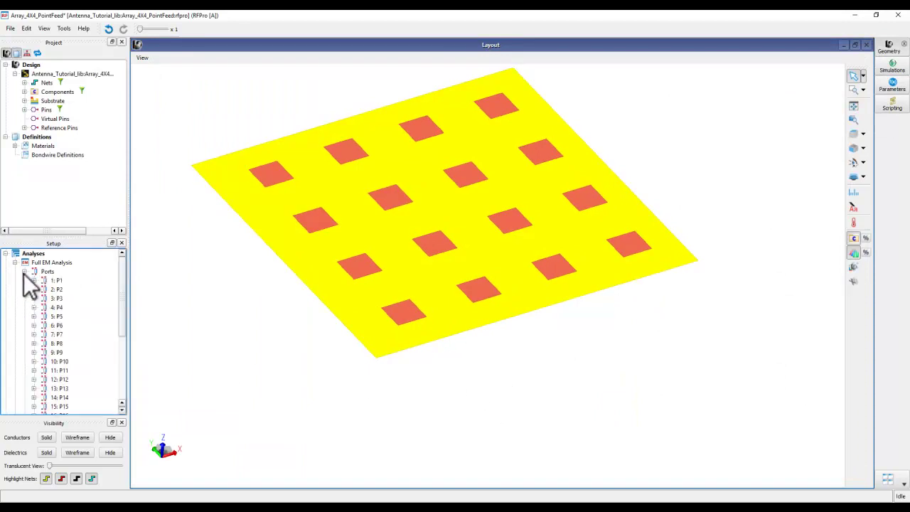
pyautogui.click(52, 280)
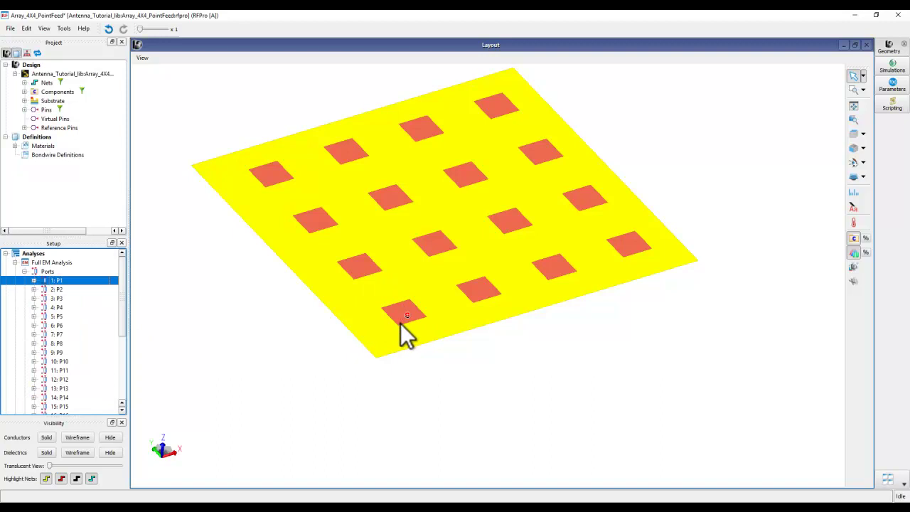
pyautogui.keyDown('ctrl'); pyautogui.click(57, 289); pyautogui.keyUp('ctrl')
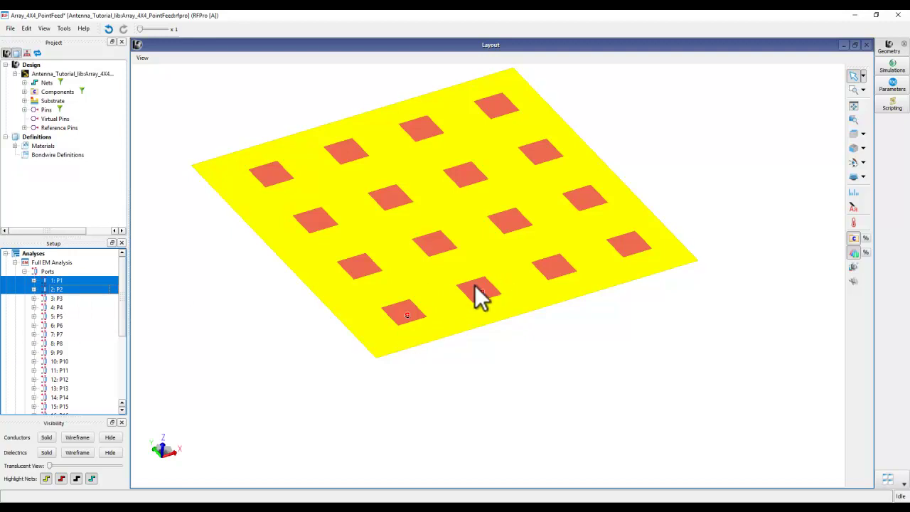
pyautogui.keyDown('ctrl'); pyautogui.click(57, 317); pyautogui.keyUp('ctrl')
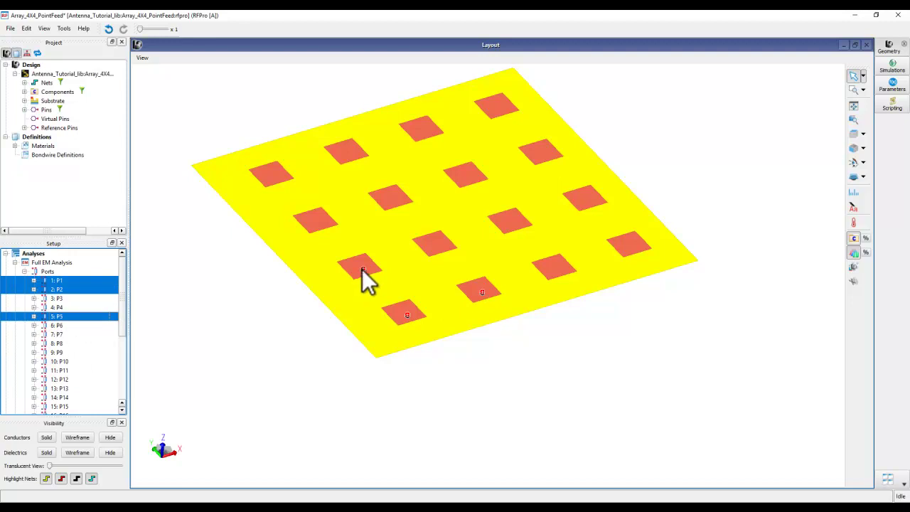
pyautogui.moveTo(426, 315); pyautogui.dragTo(362, 329, button='middle')
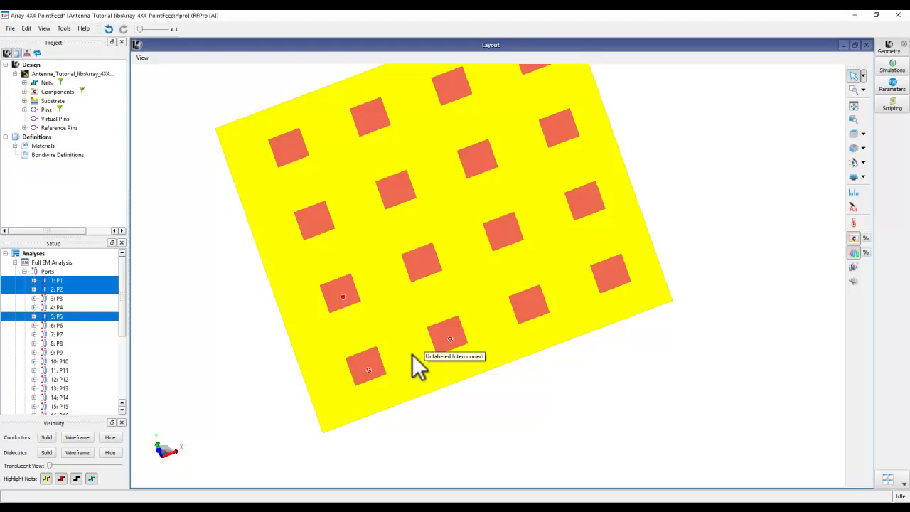
pyautogui.moveTo(278, 406); pyautogui.dragTo(369, 359, button='middle')
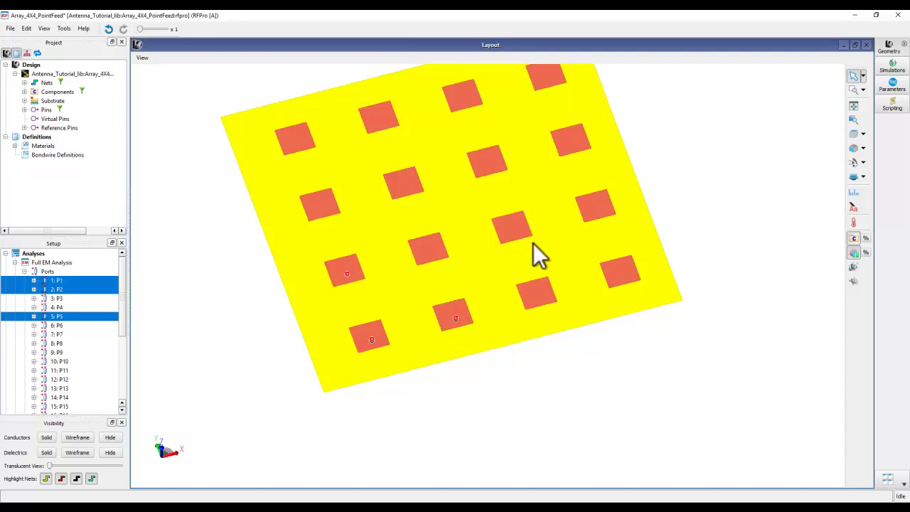
pyautogui.scroll(-5, 122, 359)
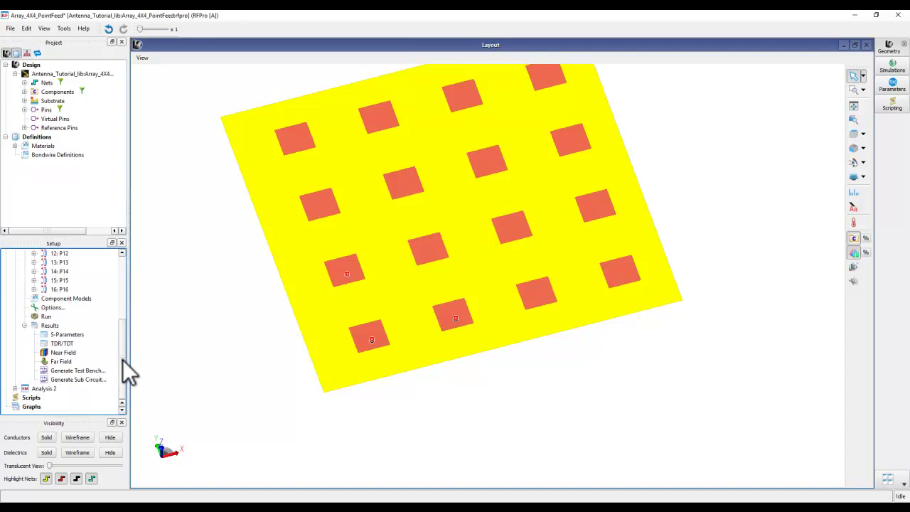
# - Briefly reopen and close the S-parameter results, then collapse the Ports node to expose the Results entries
pyautogui.doubleClick(67, 334)
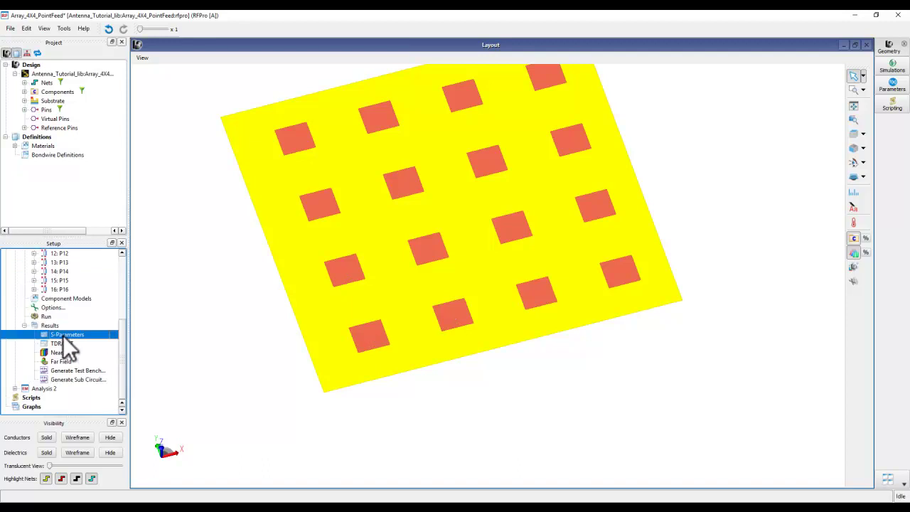
pyautogui.click(469, 243)
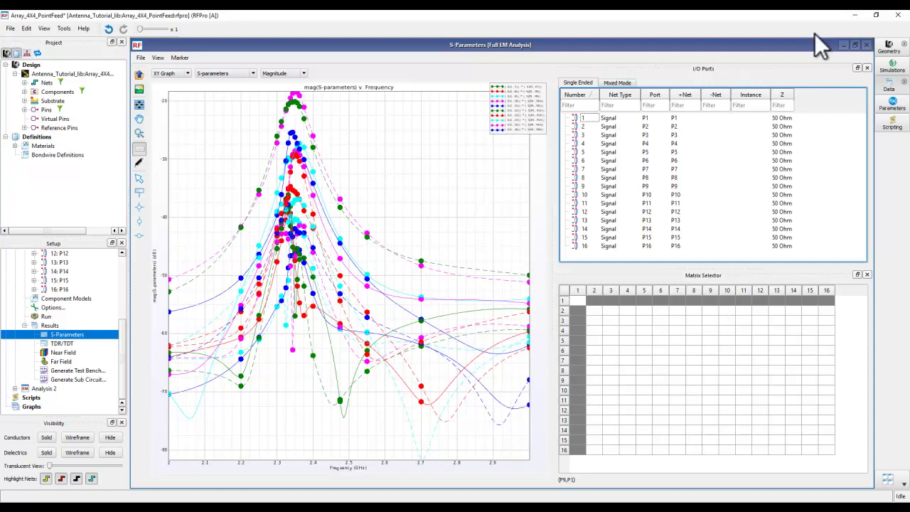
pyautogui.click(867, 45)
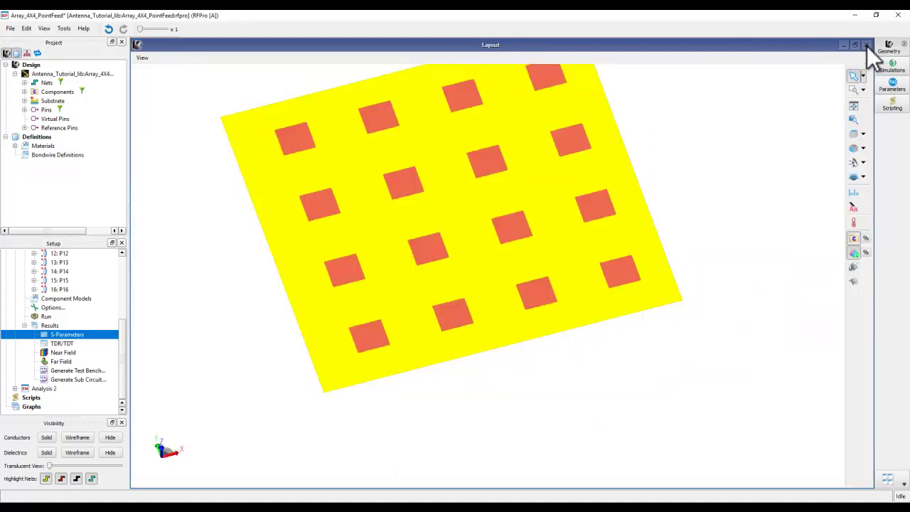
pyautogui.scroll(-3, 493, 201)
pyautogui.moveTo(481, 219); pyautogui.dragTo(423, 296, button='middle')
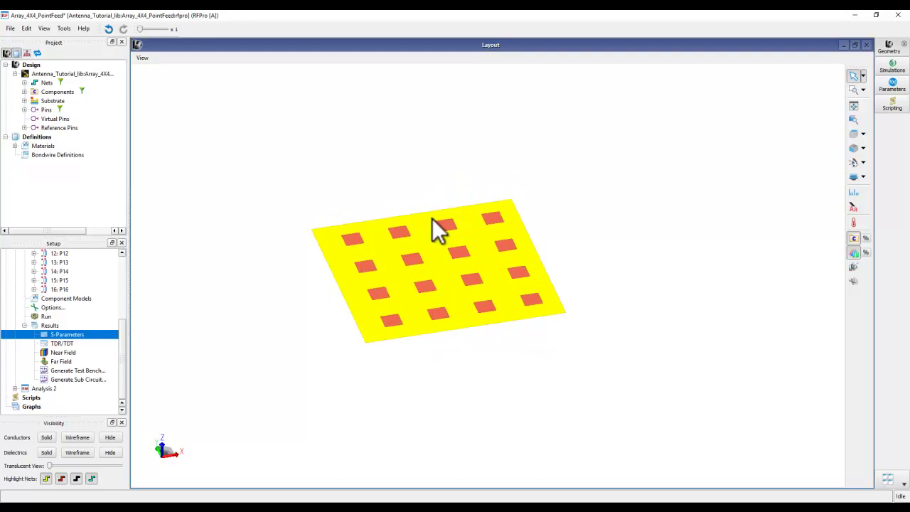
pyautogui.moveTo(121, 351); pyautogui.dragTo(133, 277)
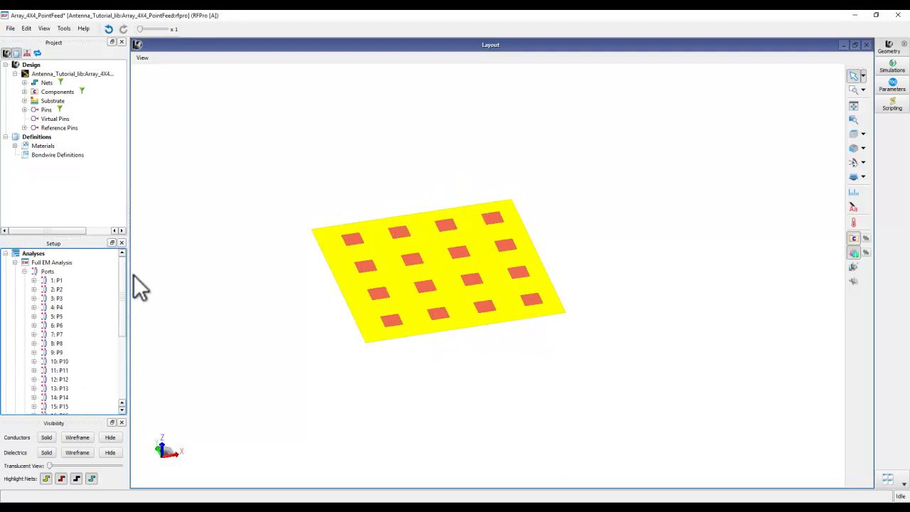
pyautogui.click(24, 271)
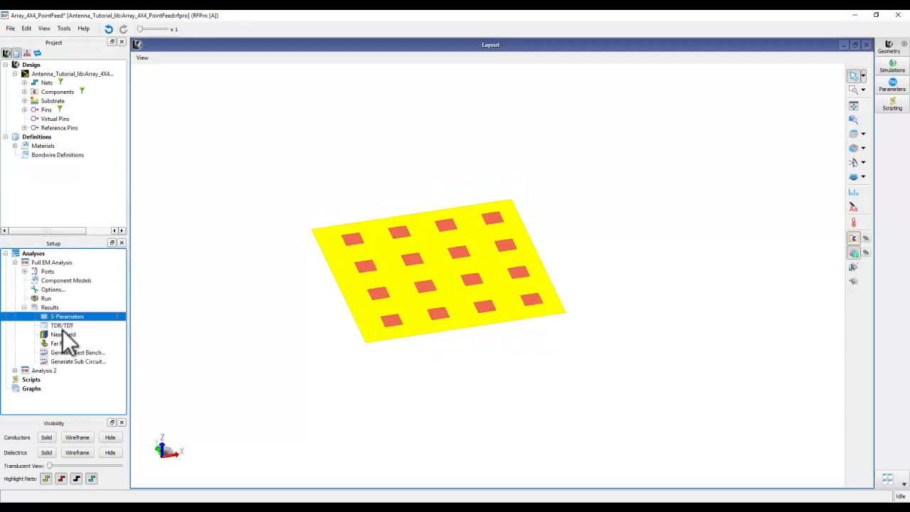
# - Load the Far Field results and set the result type to Gain, shown in dBi at 3000 MHz
pyautogui.click(57, 343)
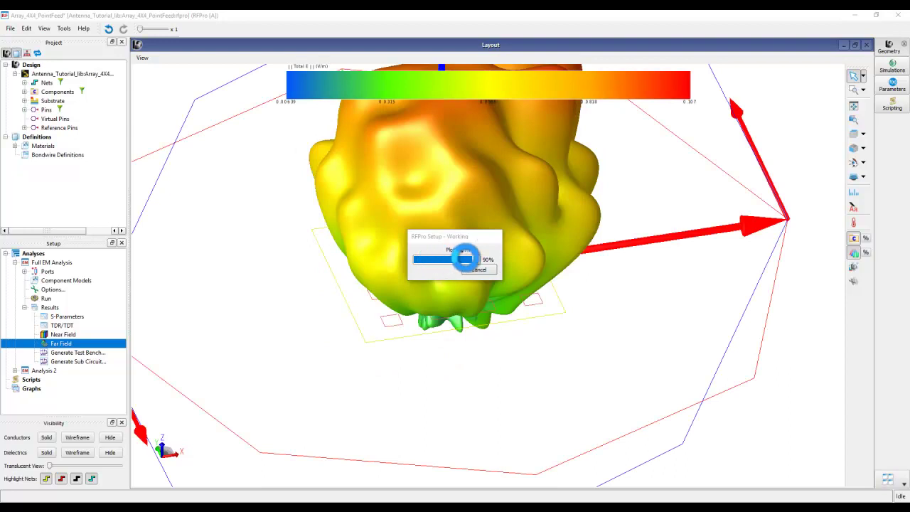
pyautogui.moveTo(469, 269); pyautogui.dragTo(447, 330, button='middle')
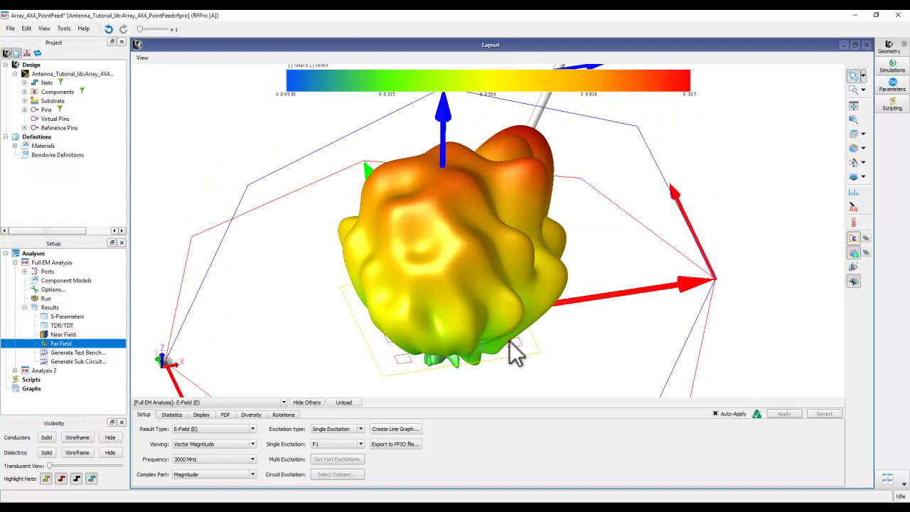
pyautogui.scroll(-3, 475, 273)
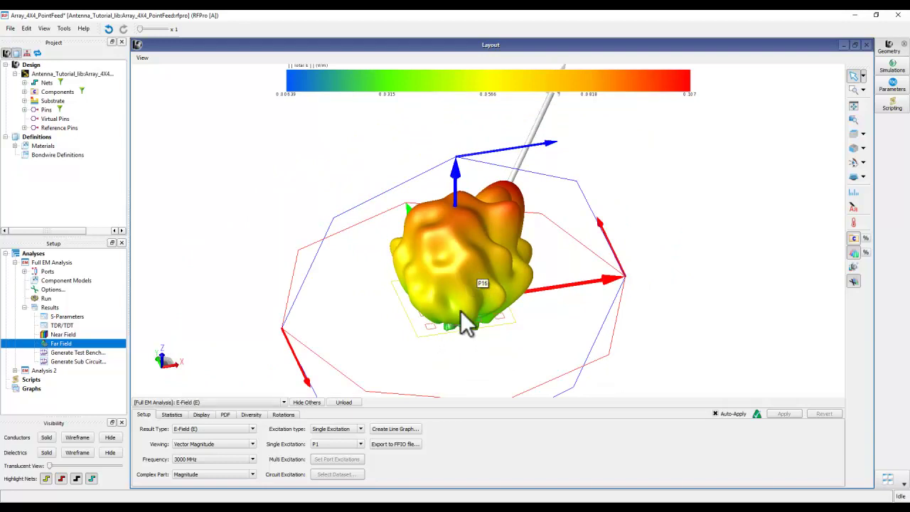
pyautogui.click(208, 430)
pyautogui.click(187, 450)
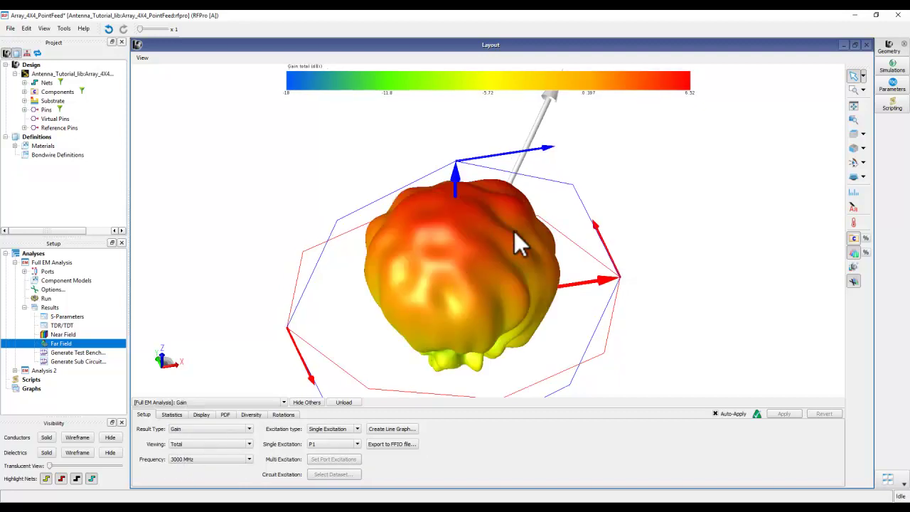
# - Change the far-field gain pattern's frequency from 3000 MHz to 2400 MHz
pyautogui.click(175, 460)
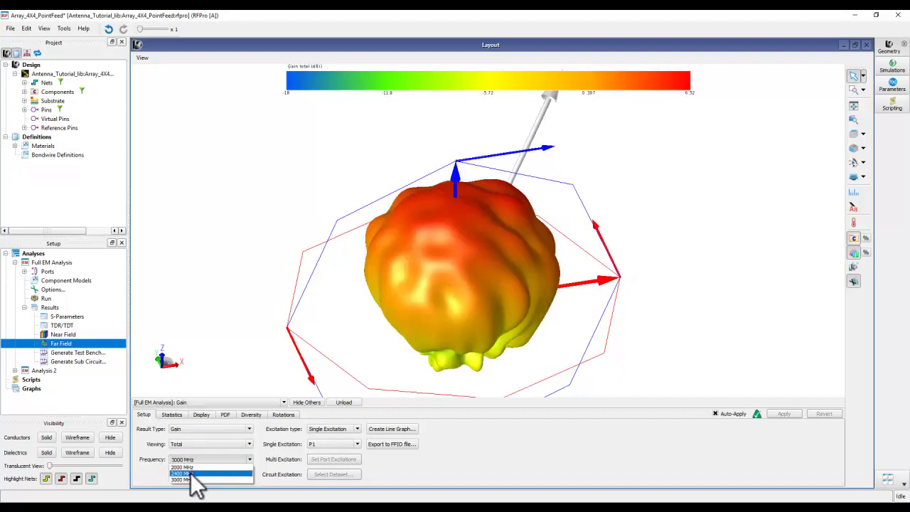
pyautogui.click(191, 473)
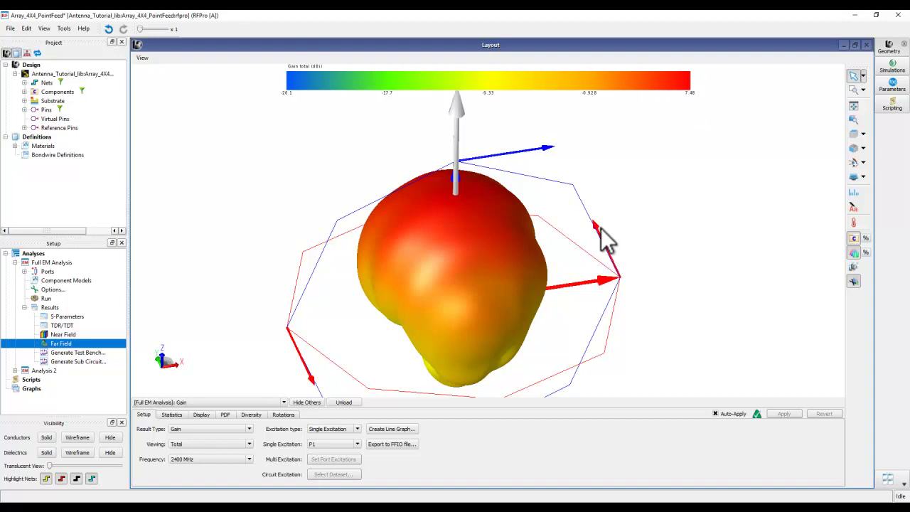
pyautogui.moveTo(532, 268); pyautogui.dragTo(540, 234, button='middle')
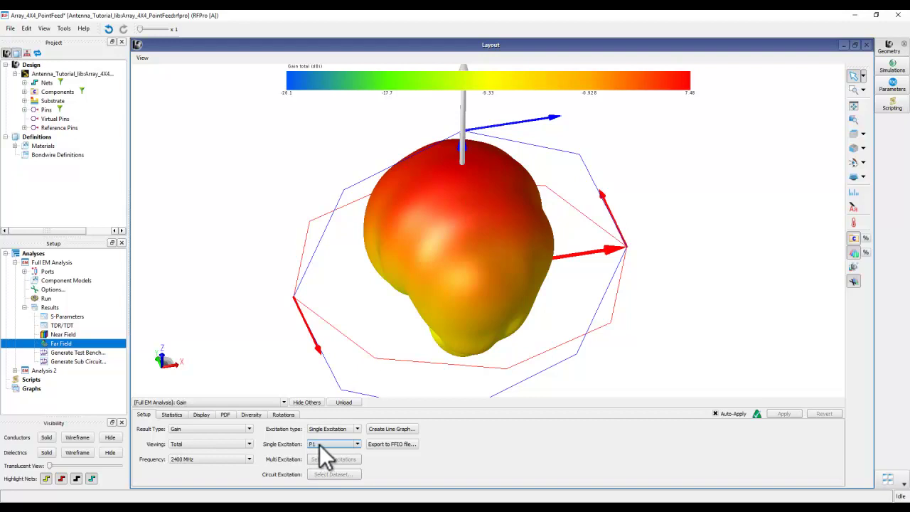
# - Set the single excitation port to P2 for the 2400 MHz gain pattern
pyautogui.click(343, 443)
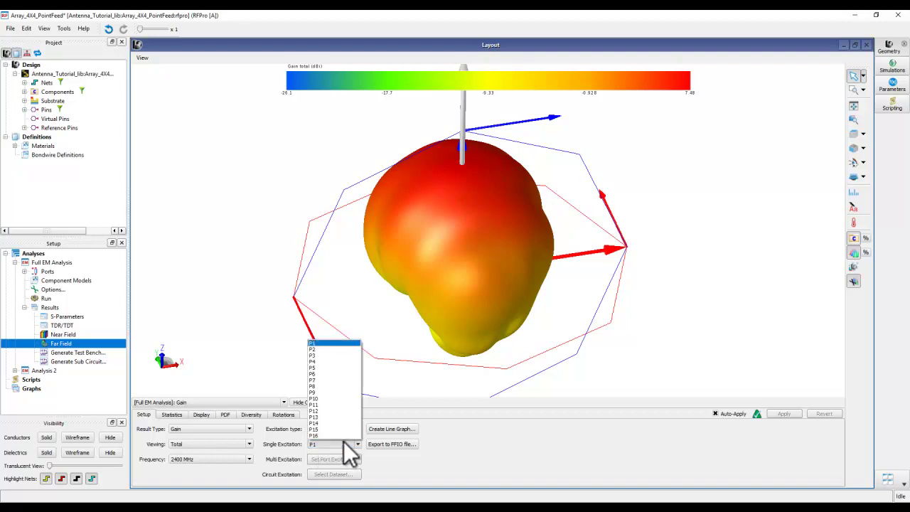
pyautogui.click(318, 350)
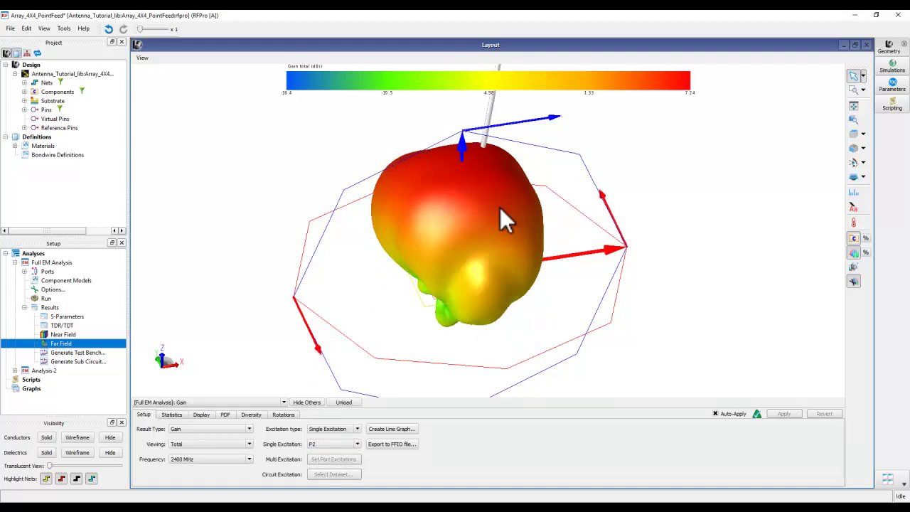
pyautogui.moveTo(466, 208); pyautogui.dragTo(445, 229, button='middle')
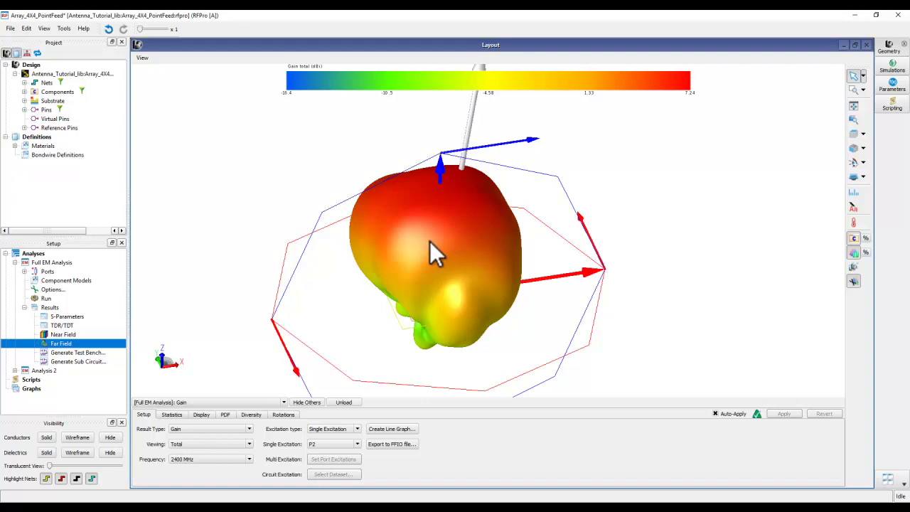
pyautogui.click(332, 442)
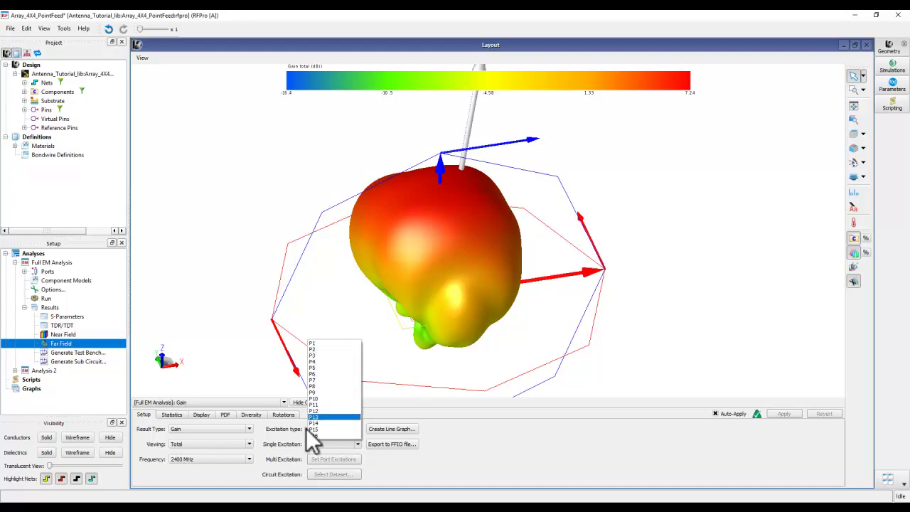
pyautogui.click(312, 350)
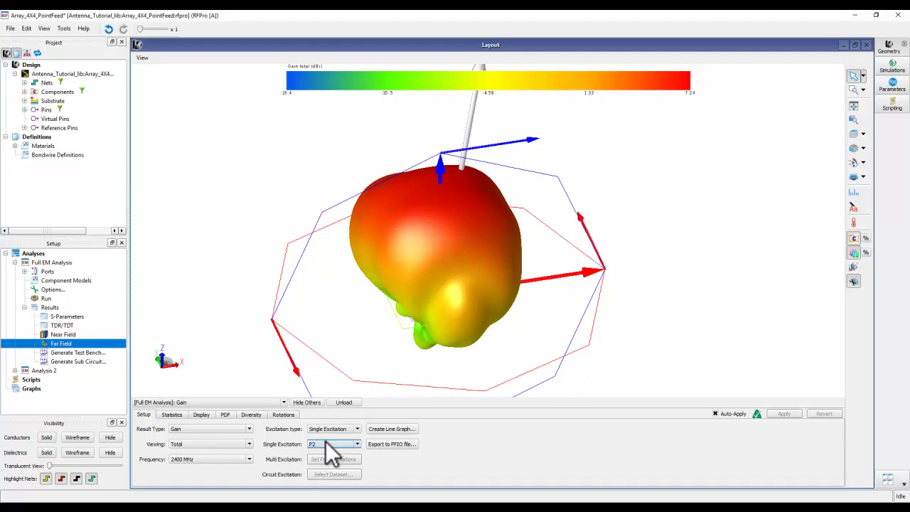
# - Step the single excitation through ports P3 to P9, ending on P9 with a 6.69 dBi peak
pyautogui.scroll(-1, 332, 449)
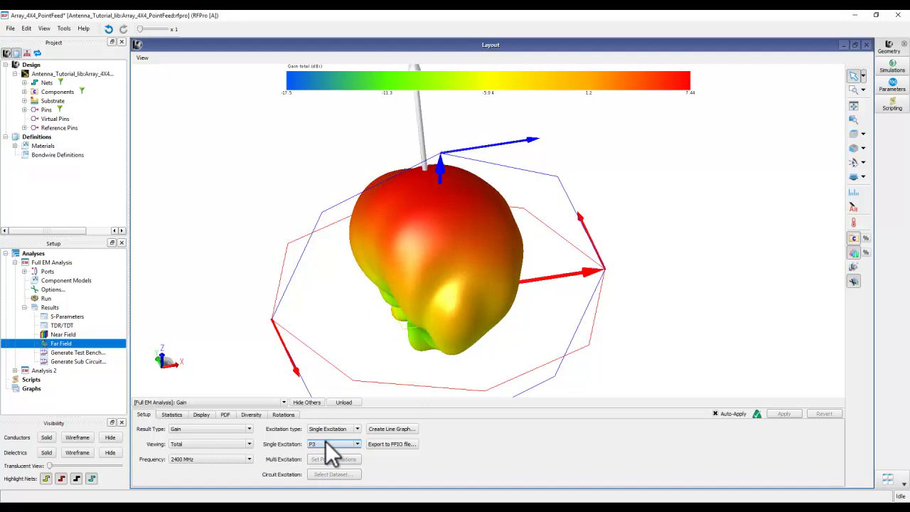
pyautogui.scroll(-1, 332, 449)
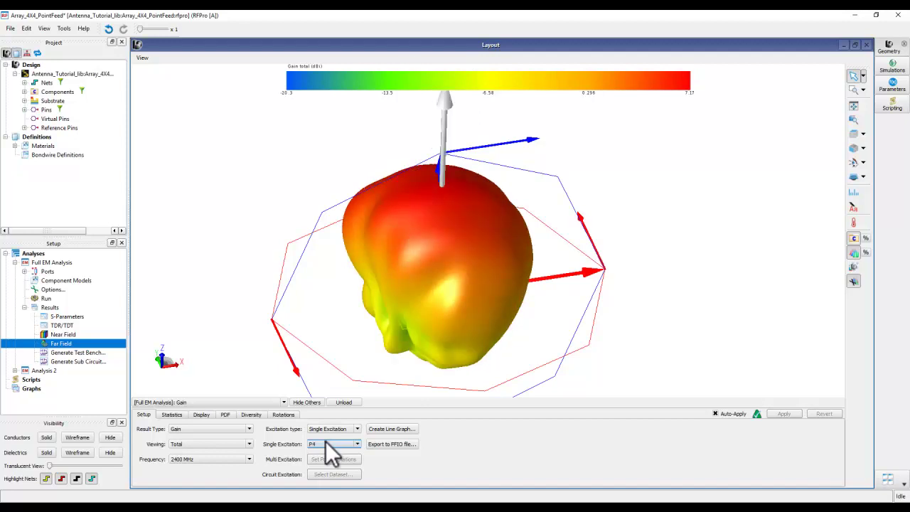
pyautogui.scroll(-1, 332, 450)
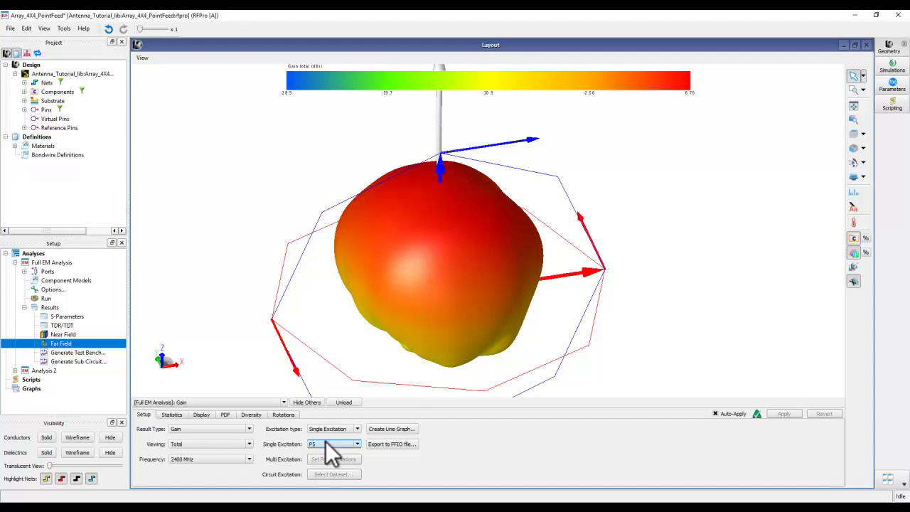
pyautogui.scroll(-1, 332, 450)
pyautogui.scroll(-1, 332, 450)
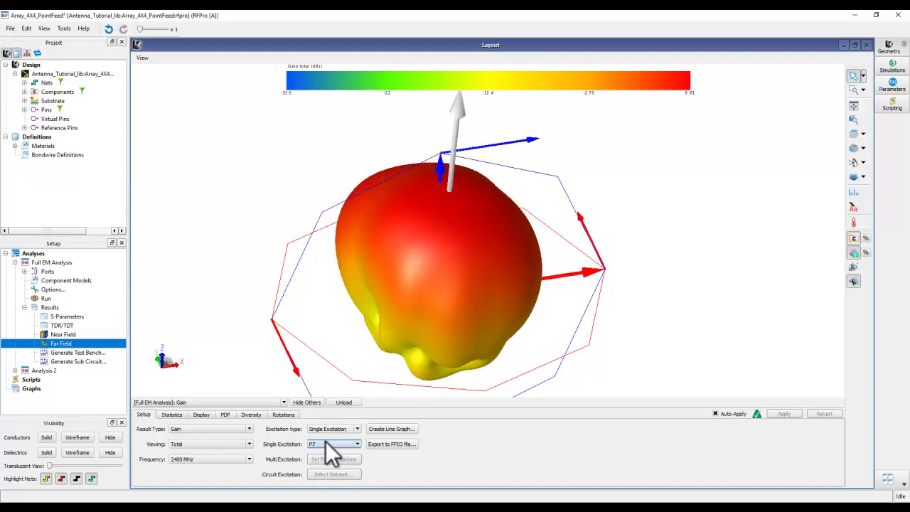
pyautogui.scroll(-1, 329, 450)
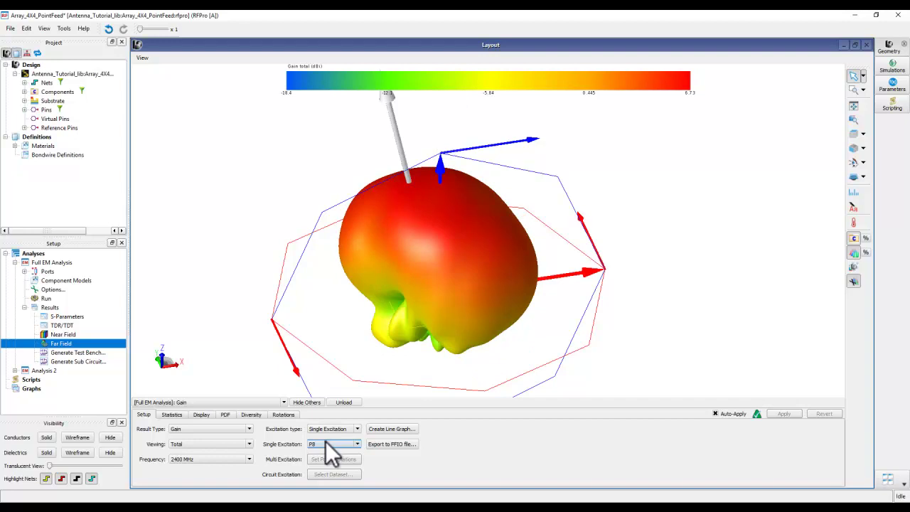
pyautogui.scroll(-1, 326, 441)
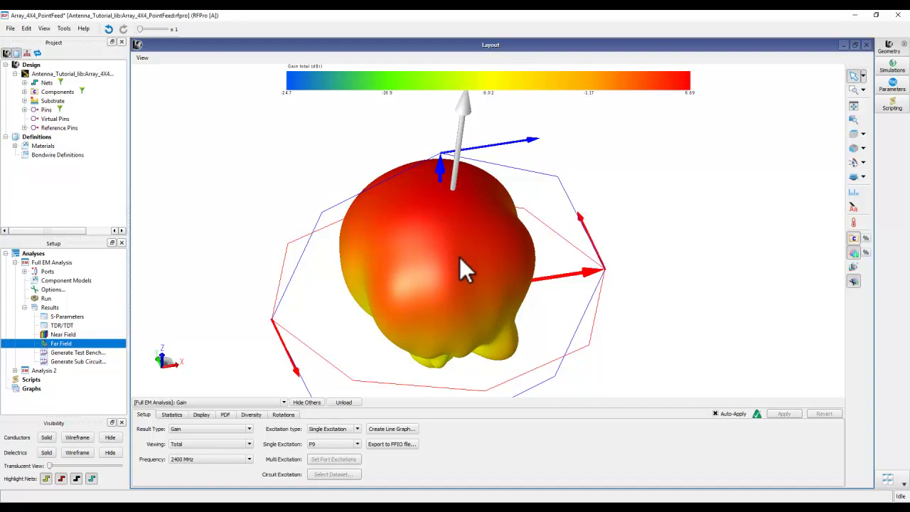
# - Switch the excitation type to Multiple Excitation and bring up the port excitation table
pyautogui.click(357, 430)
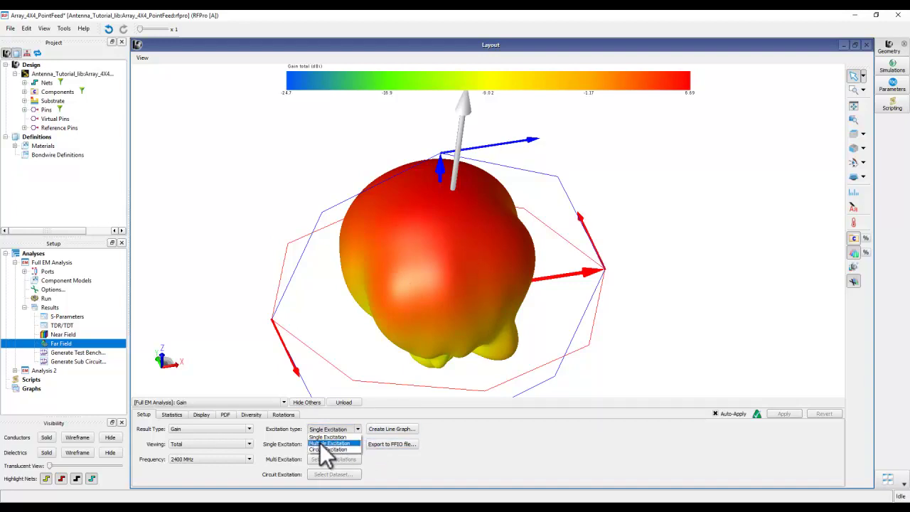
pyautogui.click(344, 439)
pyautogui.scroll(-1, 343, 429)
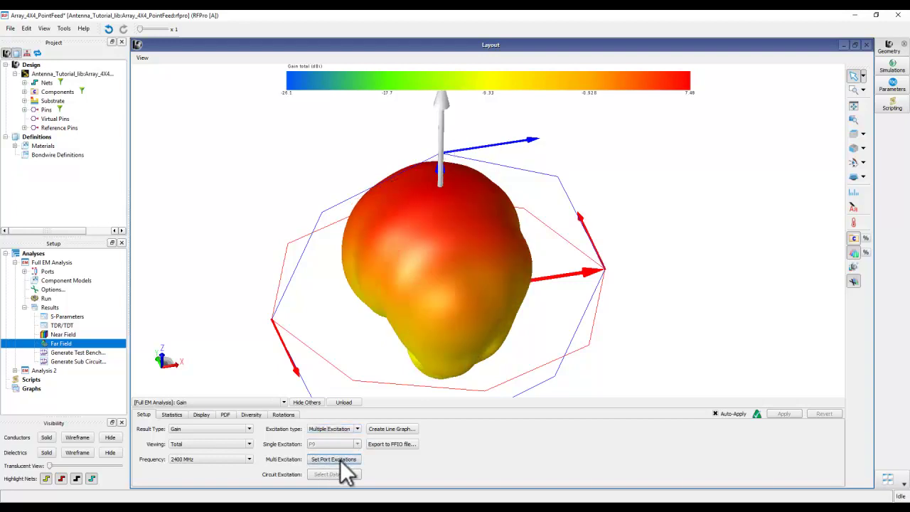
pyautogui.click(334, 459)
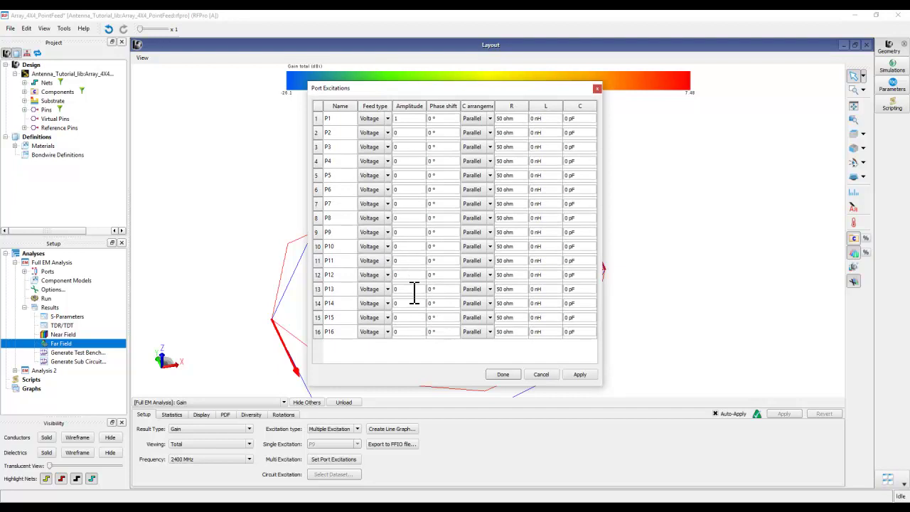
pyautogui.moveTo(409, 90); pyautogui.dragTo(127, 86)
# - Set amplitude 1 on ports P2, P3 and P4 and apply, giving a 12.4 dBi peak
pyautogui.doubleClick(116, 129)
pyautogui.write('1')
pyautogui.doubleClick(116, 143)
pyautogui.write('1')
pyautogui.doubleClick(116, 157)
pyautogui.write('1')
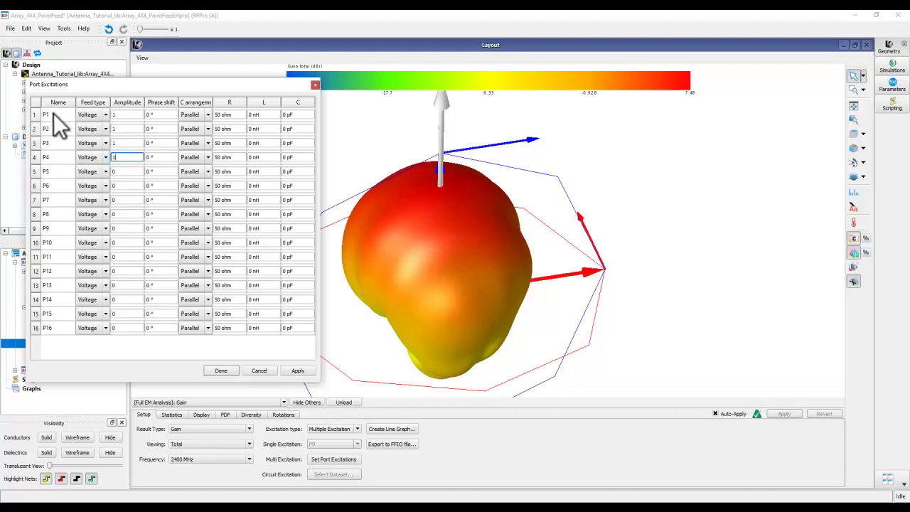
pyautogui.click(293, 371)
pyautogui.moveTo(415, 310); pyautogui.dragTo(478, 258)
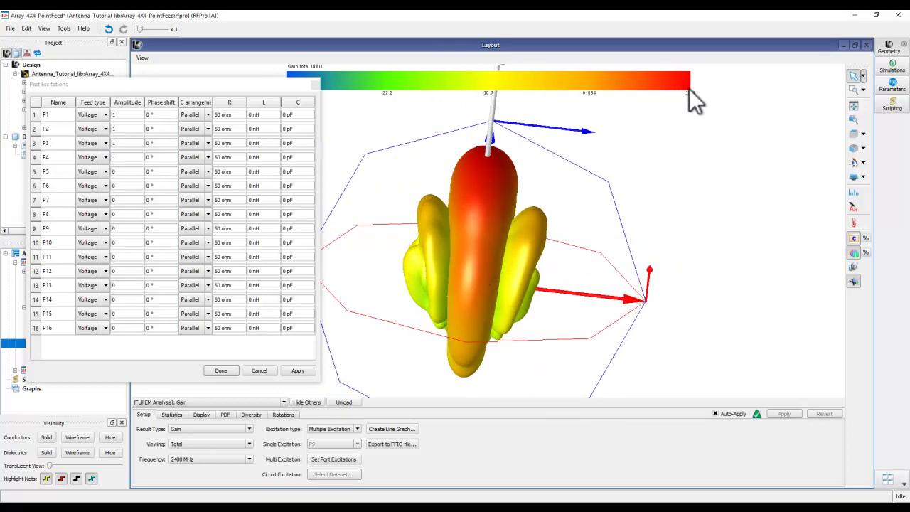
# - Enter amplitude 1 for each of ports P5 through P16 in the Port Excitations table
pyautogui.doubleClick(114, 171)
pyautogui.write('1')
pyautogui.doubleClick(114, 185)
pyautogui.write('1')
pyautogui.doubleClick(116, 199)
pyautogui.write('1')
pyautogui.doubleClick(114, 214)
pyautogui.write('1')
pyautogui.doubleClick(116, 229)
pyautogui.write('1')
pyautogui.doubleClick(116, 243)
pyautogui.write('1')
pyautogui.doubleClick(116, 257)
pyautogui.write('11')
pyautogui.doubleClick(116, 270)
pyautogui.write('1')
pyautogui.doubleClick(114, 286)
pyautogui.write('1')
pyautogui.doubleClick(114, 299)
pyautogui.write('1')
pyautogui.doubleClick(114, 313)
pyautogui.write('1')
pyautogui.doubleClick(113, 328)
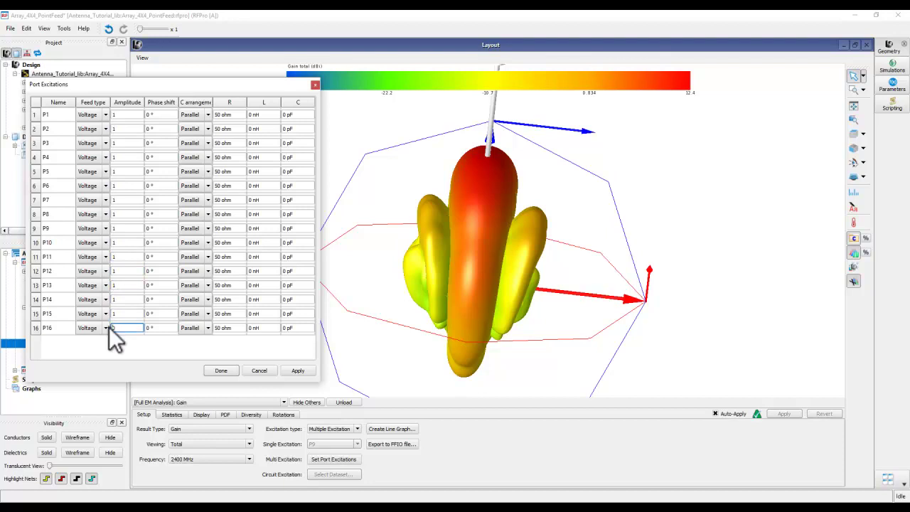
pyautogui.write('1')
# - Apply the 16-port amplitudes, orbit the 18.3 dBi pattern to a level front view, and confirm
pyautogui.click(294, 371)
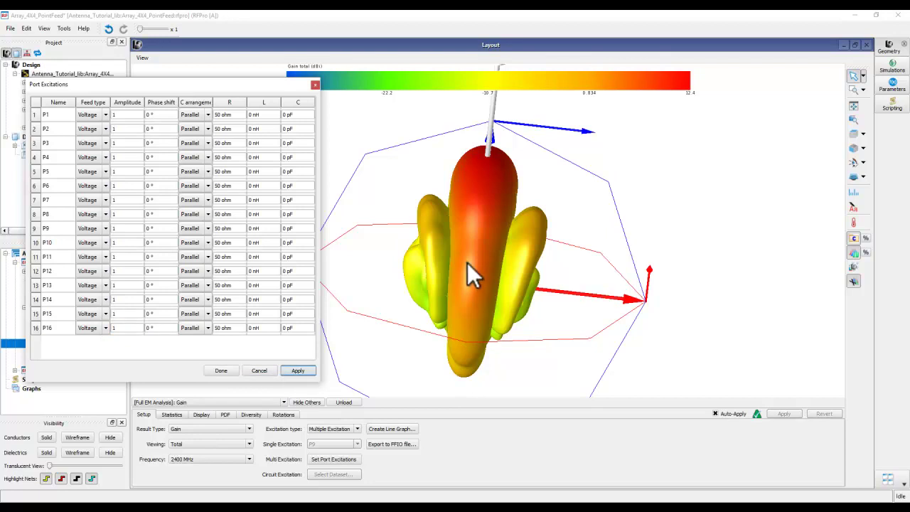
pyautogui.moveTo(493, 311); pyautogui.dragTo(510, 290)
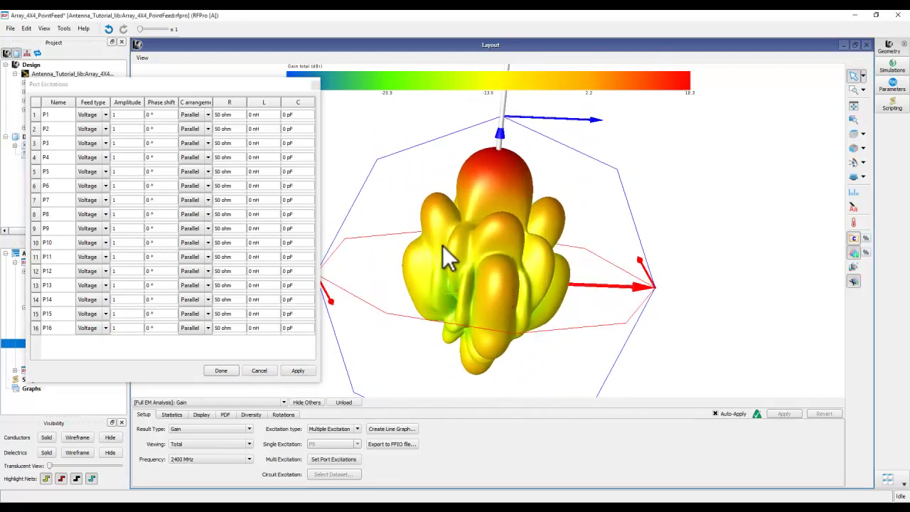
pyautogui.moveTo(469, 232); pyautogui.dragTo(522, 207)
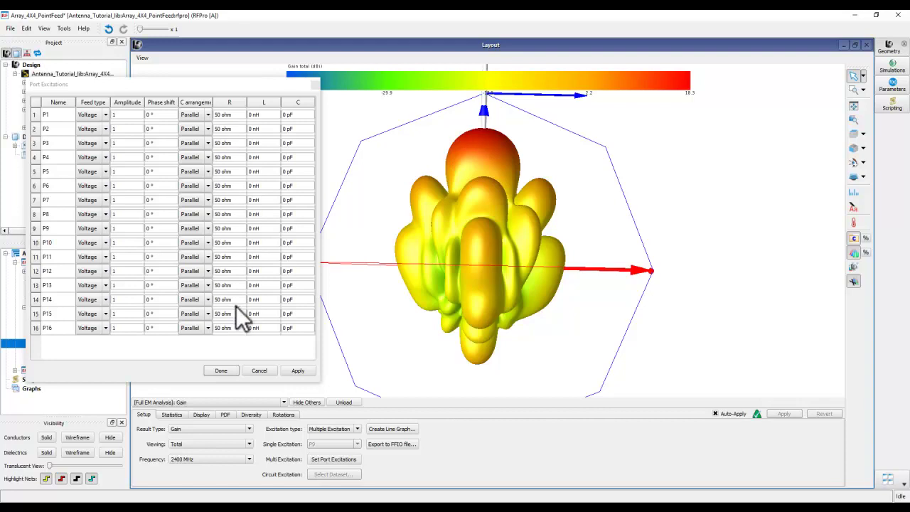
pyautogui.click(221, 371)
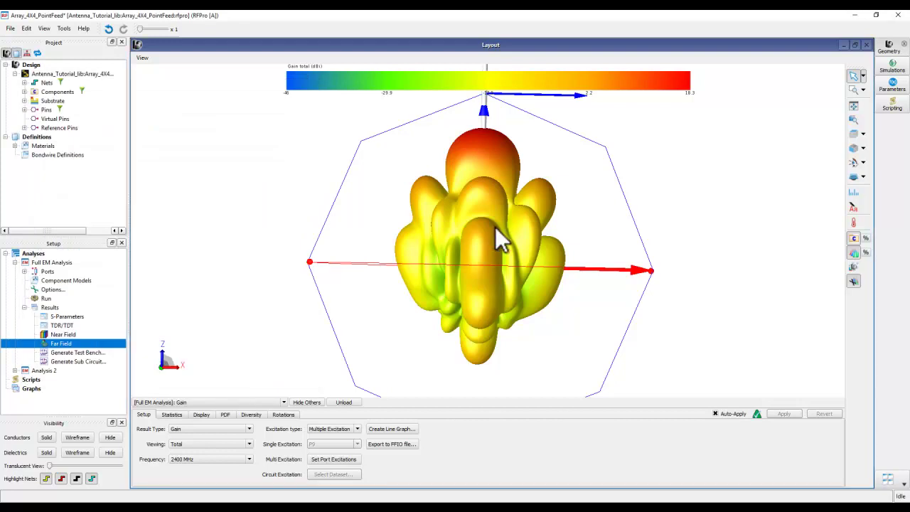
# - Lower the far-field gain pattern's output opacity to 40 so the patch array shows through
pyautogui.moveTo(454, 256); pyautogui.dragTo(469, 296, button='middle')
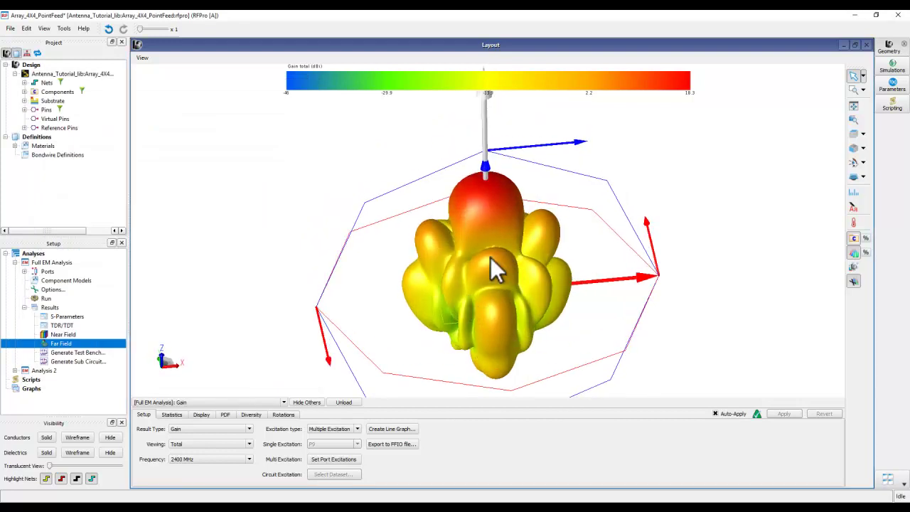
pyautogui.click(866, 253)
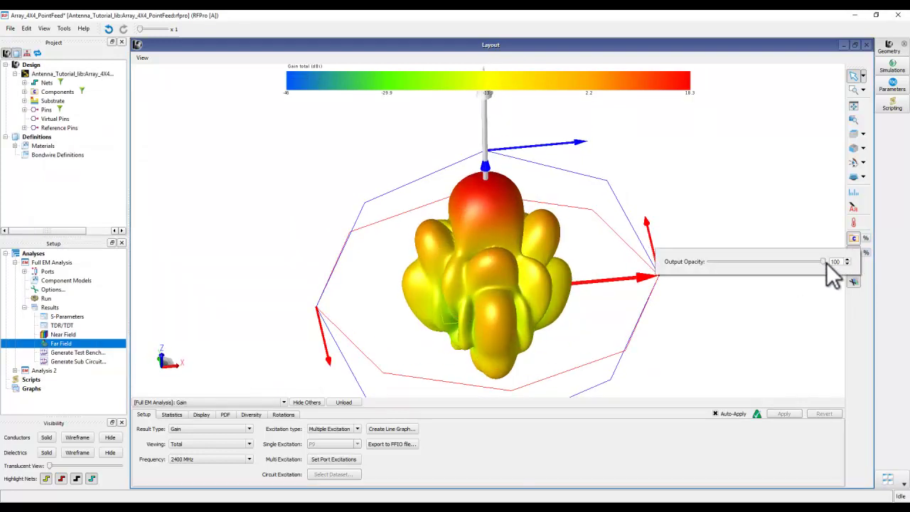
pyautogui.moveTo(824, 261); pyautogui.dragTo(748, 258)
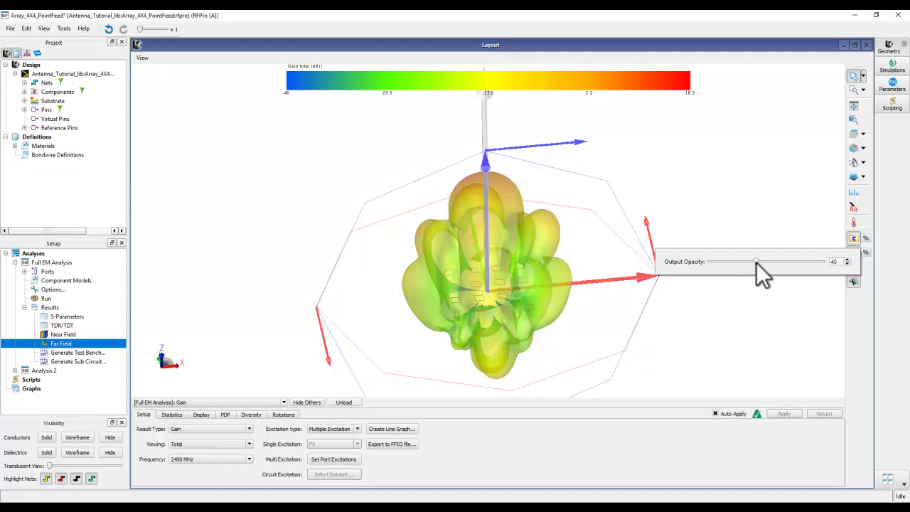
pyautogui.moveTo(780, 263); pyautogui.dragTo(784, 263)
pyautogui.moveTo(476, 264); pyautogui.dragTo(563, 295)
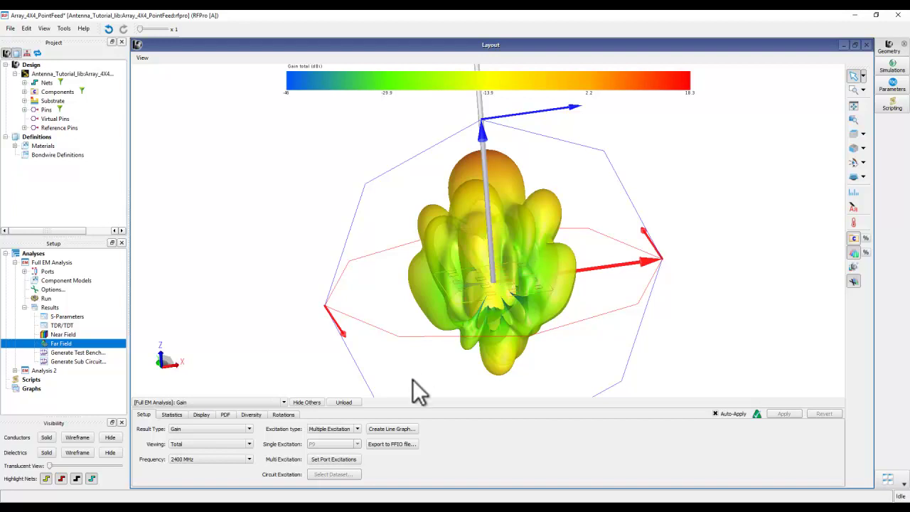
# - Plot Gain vs. Theta as a polar line graph and enlarge the radial-axis label font size
pyautogui.click(390, 429)
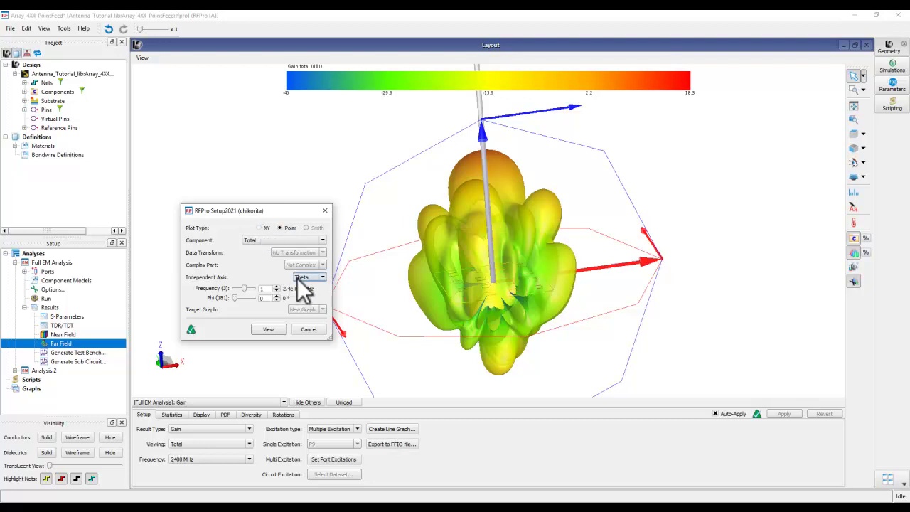
pyautogui.click(267, 329)
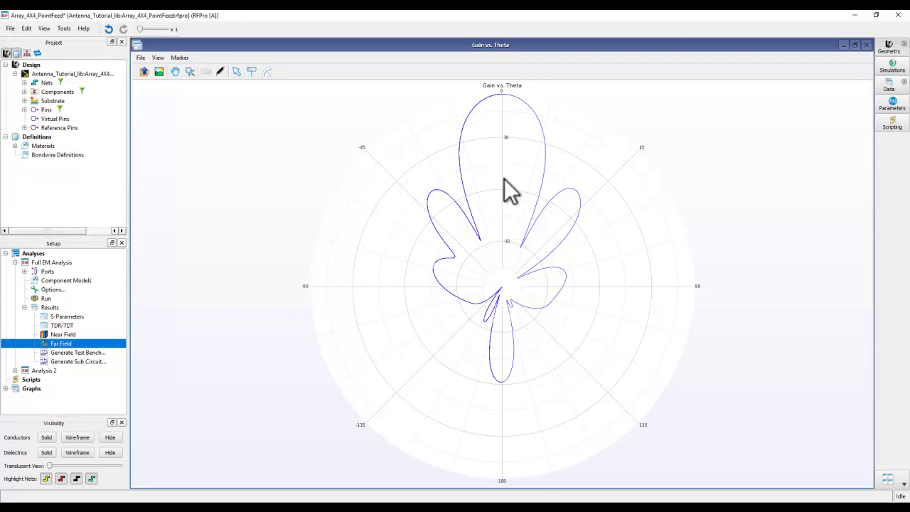
pyautogui.click(220, 73)
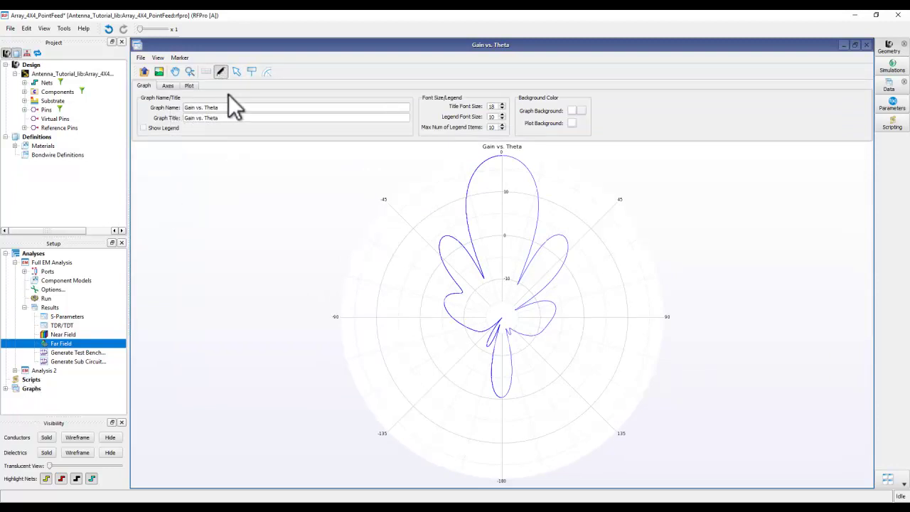
pyautogui.click(175, 86)
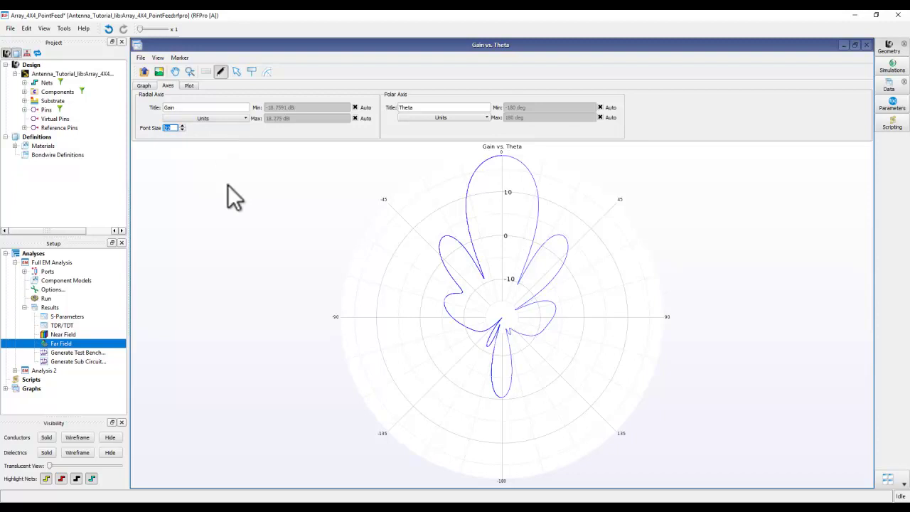
pyautogui.click(219, 70)
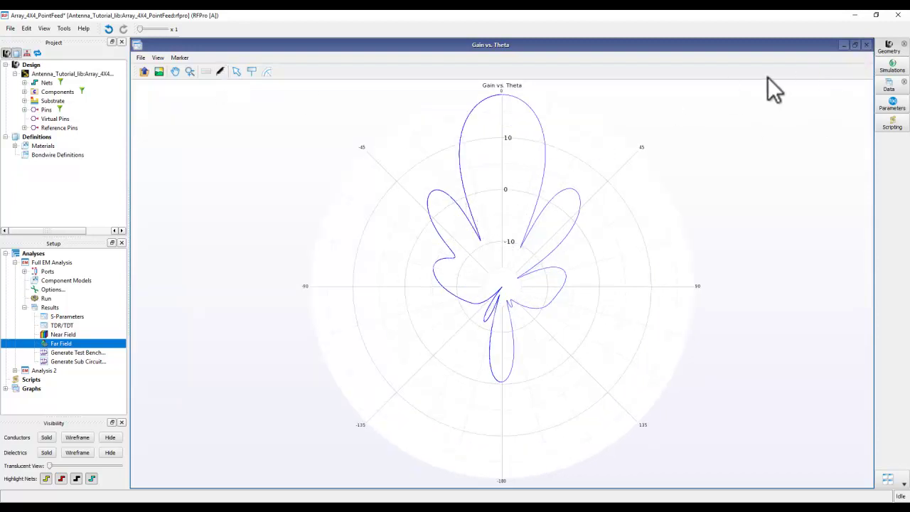
# - Close the polar graph and set up a new XY line graph of gain with Theta as independent axis
pyautogui.click(867, 45)
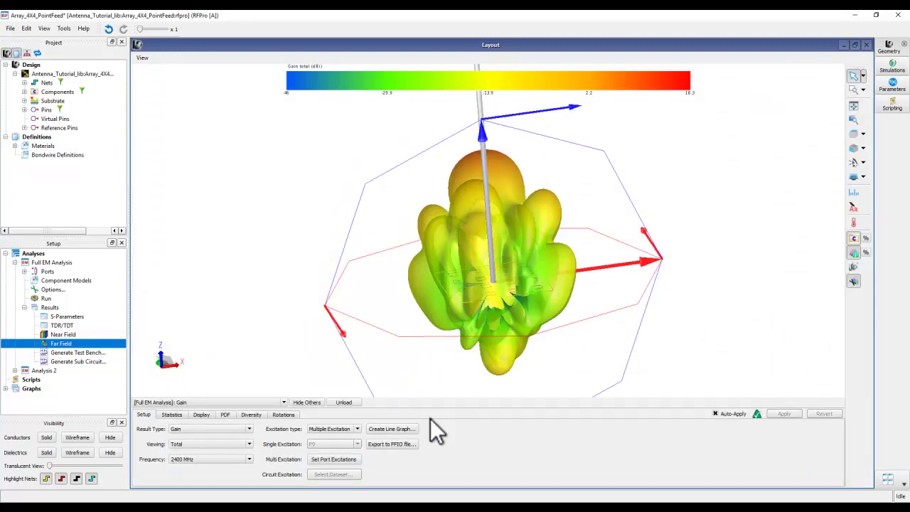
pyautogui.click(402, 428)
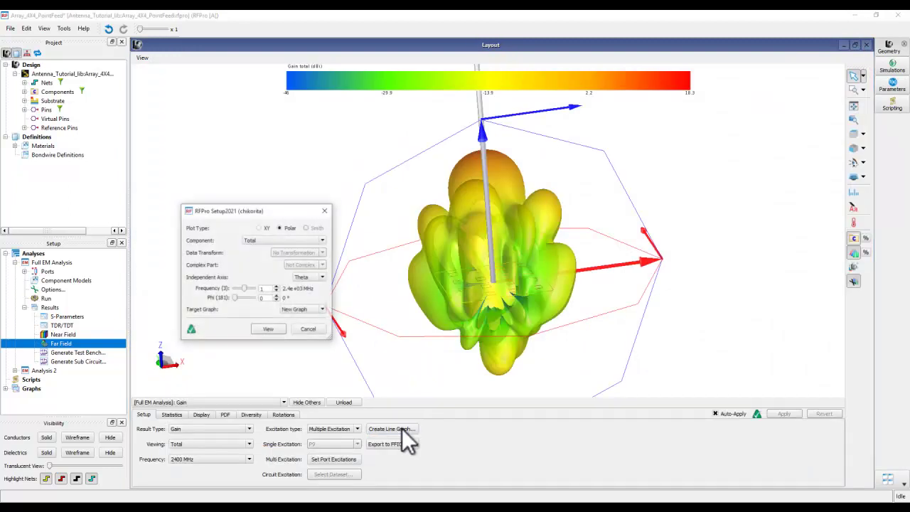
pyautogui.click(259, 227)
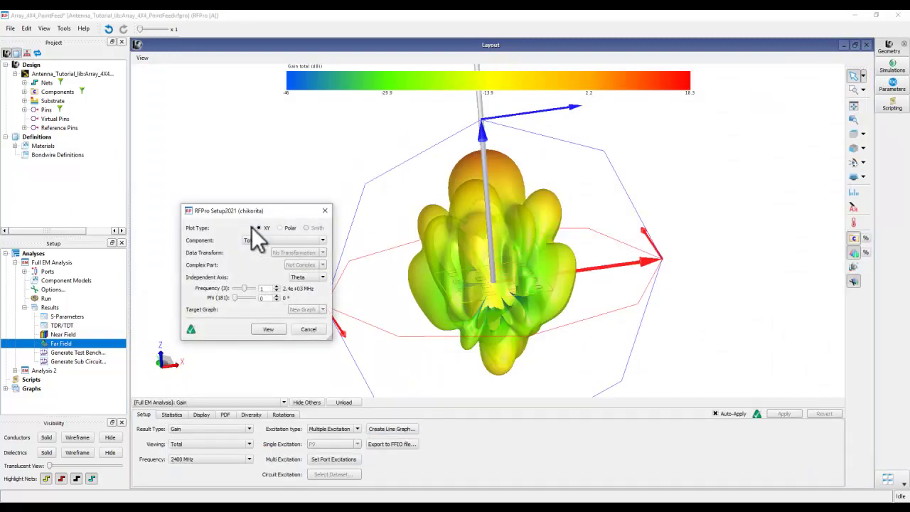
pyautogui.click(310, 279)
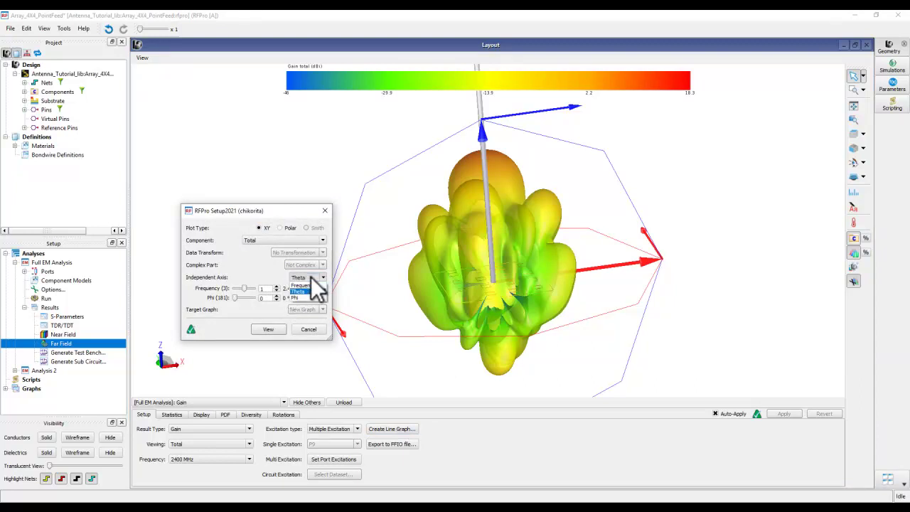
pyautogui.click(305, 297)
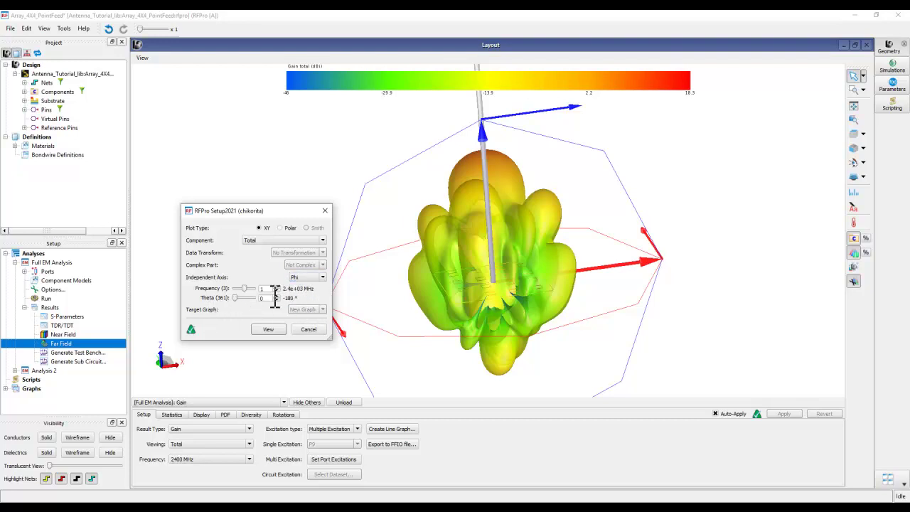
pyautogui.click(307, 278)
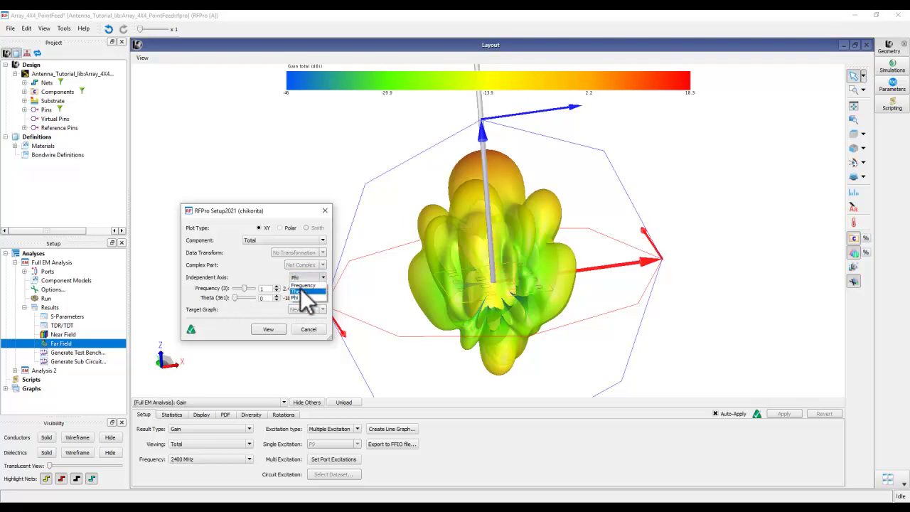
pyautogui.click(302, 290)
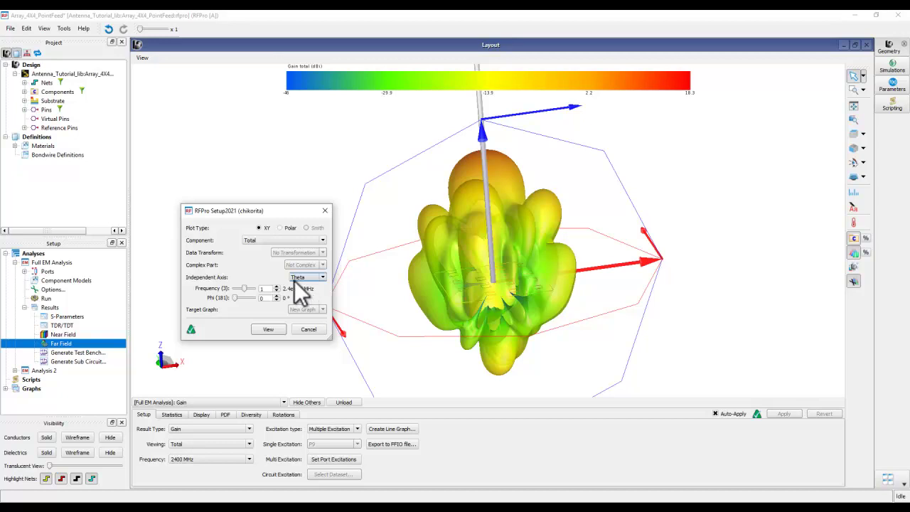
pyautogui.click(269, 329)
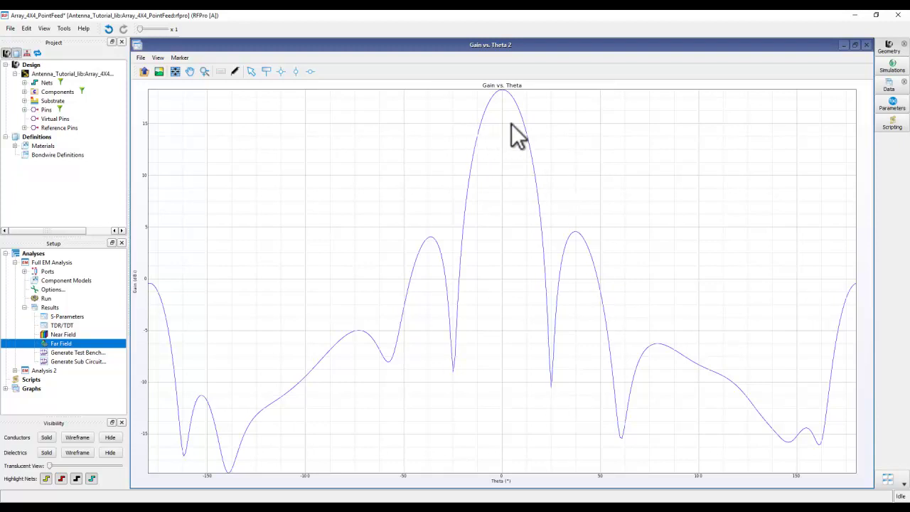
# - Close the Cartesian Gain vs. Theta graph to return to the 2400 MHz 3-D gain pattern
pyautogui.click(867, 45)
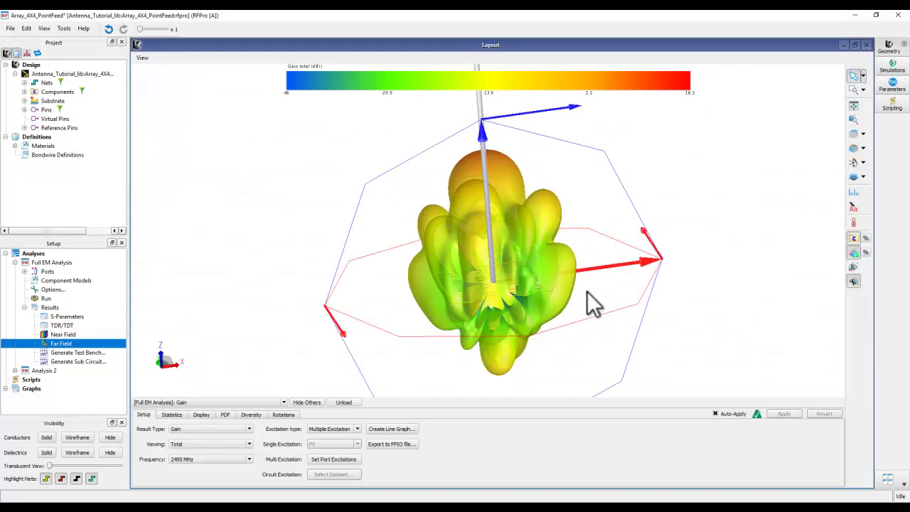
# - Expand Analysis 2 in the Setup tree to reveal its Ports, Options, Run and Results entries
pyautogui.moveTo(551, 283); pyautogui.dragTo(564, 297, button='middle')
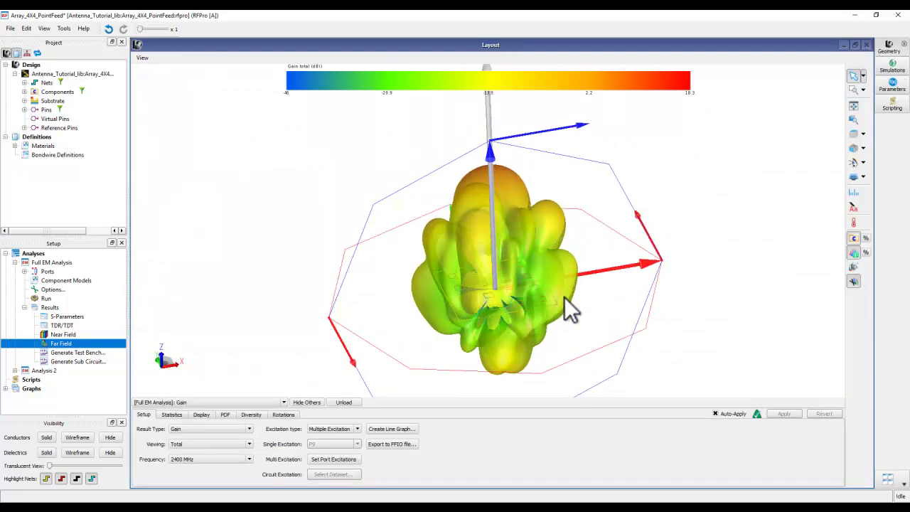
pyautogui.click(16, 370)
pyautogui.scroll(-1, 29, 371)
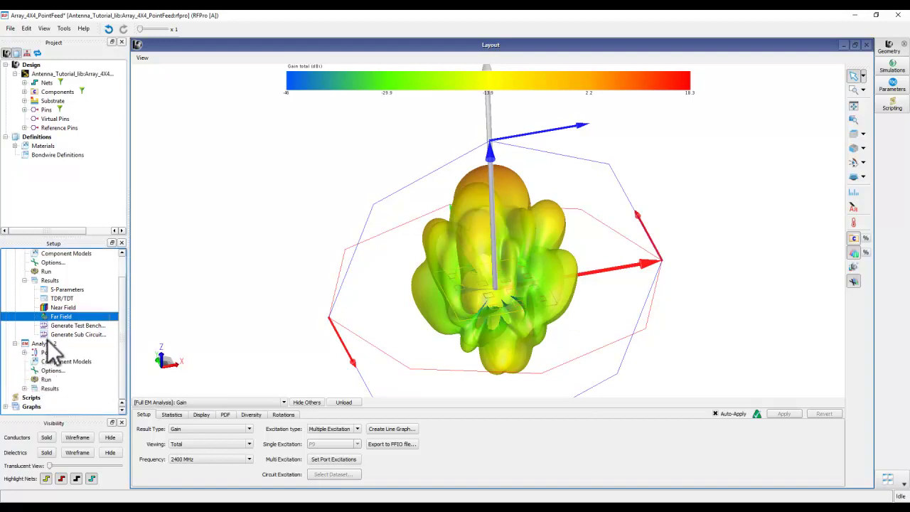
pyautogui.click(890, 68)
# - Select the latest Analysis 2 run, review its log's elapsed time and far-field frequency lines, then close Simulations
pyautogui.click(152, 121)
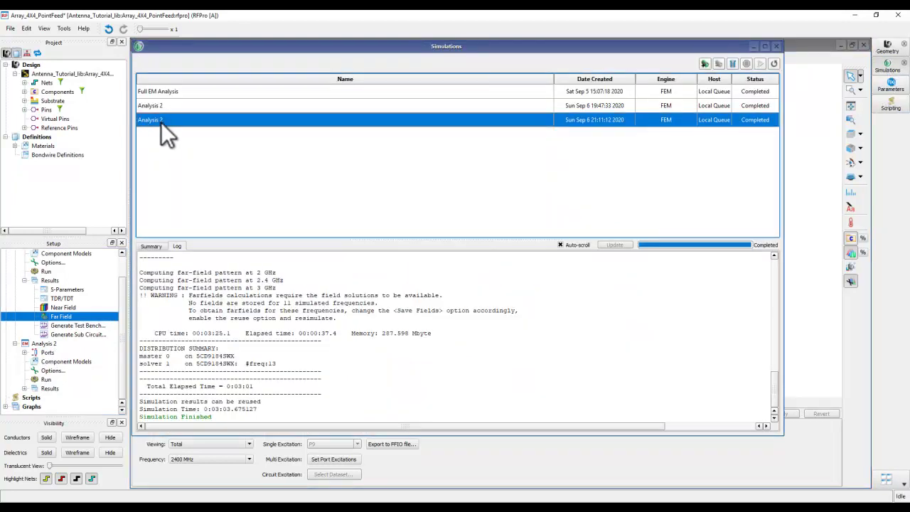
pyautogui.moveTo(253, 386); pyautogui.dragTo(237, 387)
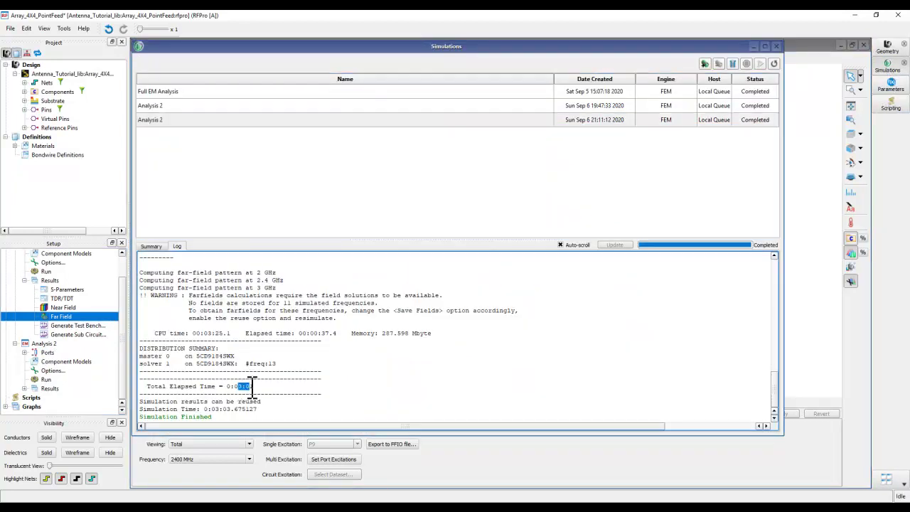
pyautogui.click(263, 388)
pyautogui.scroll(3, 274, 349)
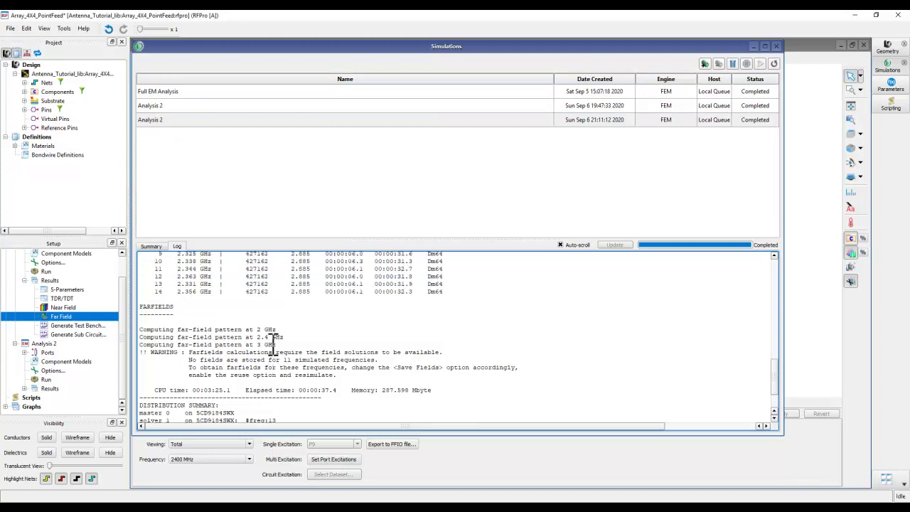
pyautogui.moveTo(279, 333); pyautogui.dragTo(262, 329)
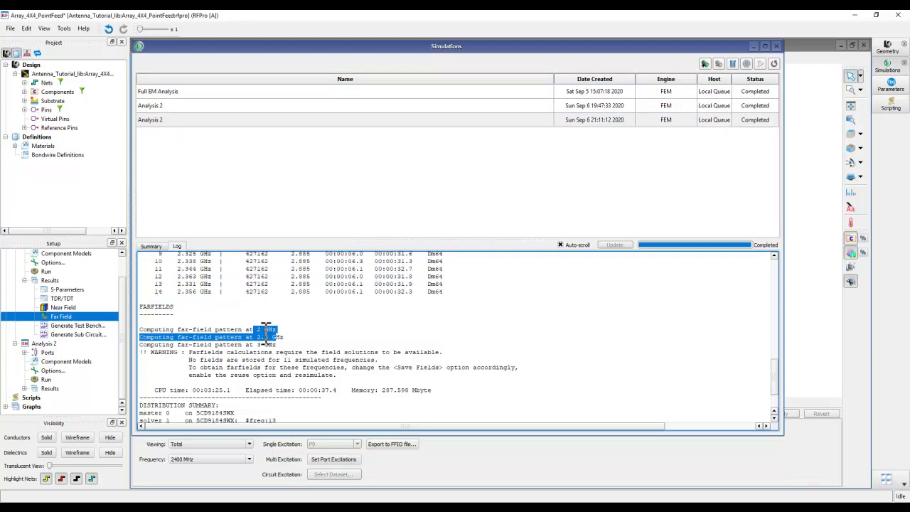
pyautogui.click(263, 332)
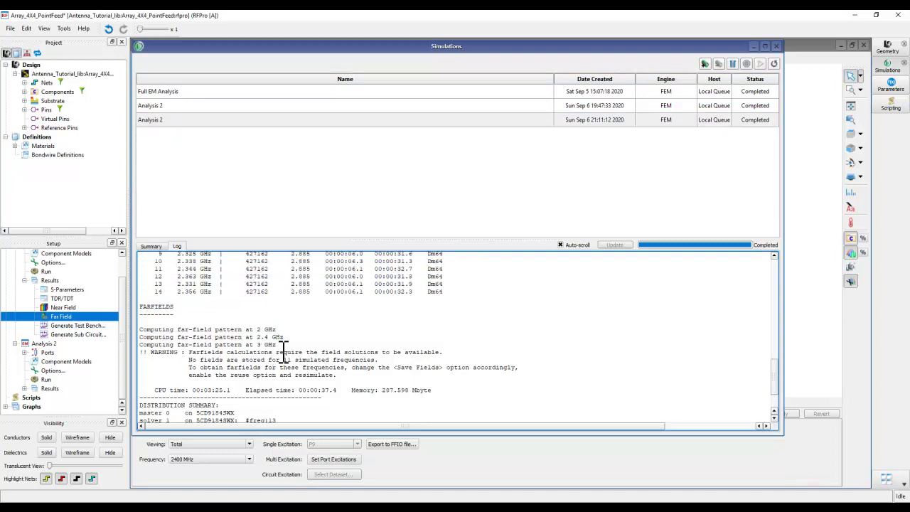
pyautogui.click(776, 46)
pyautogui.scroll(-3, 544, 276)
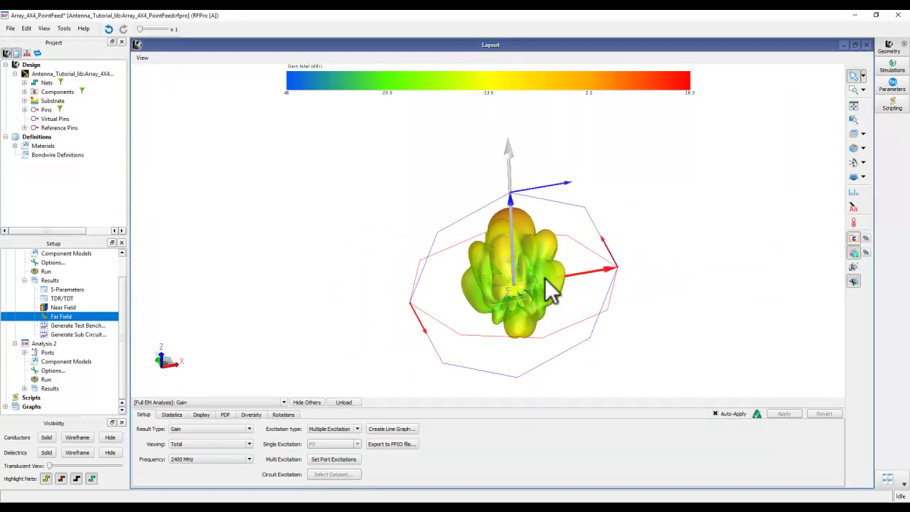
# - Expand Analysis 2's Results and select its Far Field item, showing the 3000 MHz E-field pattern
pyautogui.moveTo(525, 281); pyautogui.dragTo(515, 229, button='middle')
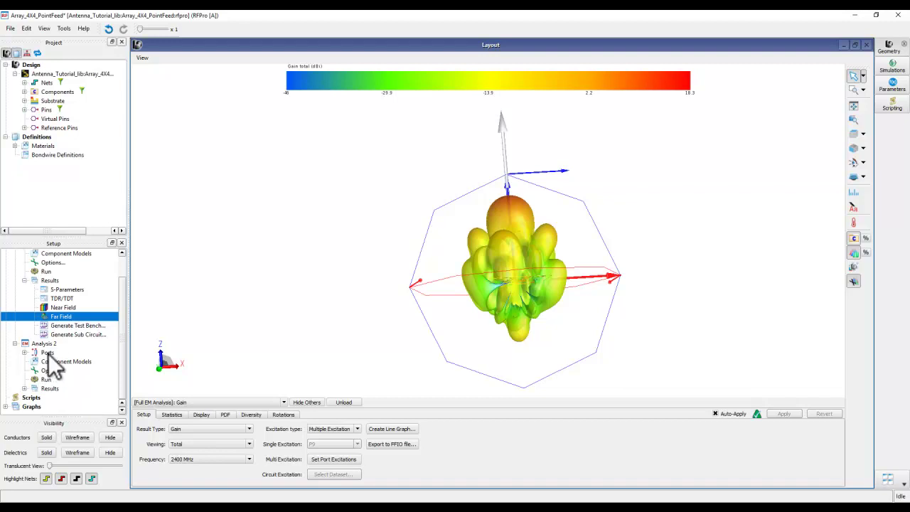
pyautogui.click(24, 389)
pyautogui.scroll(-2, 64, 370)
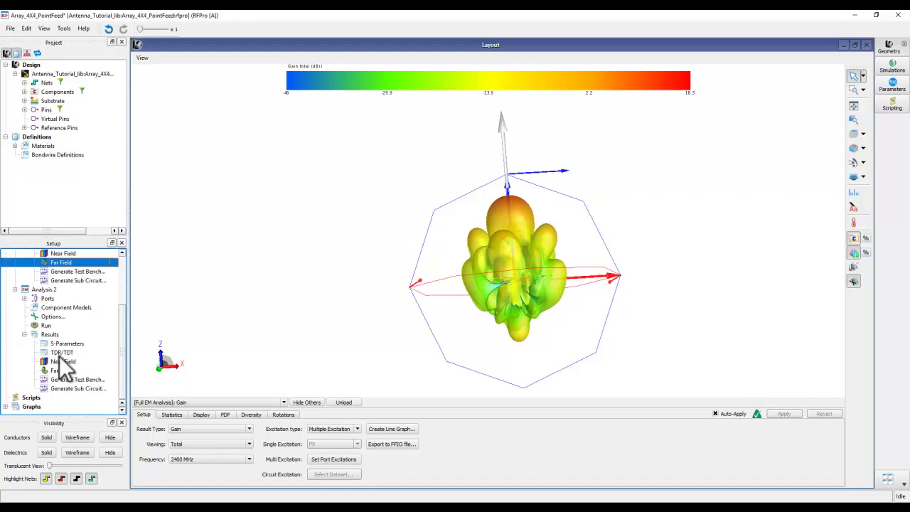
pyautogui.click(55, 370)
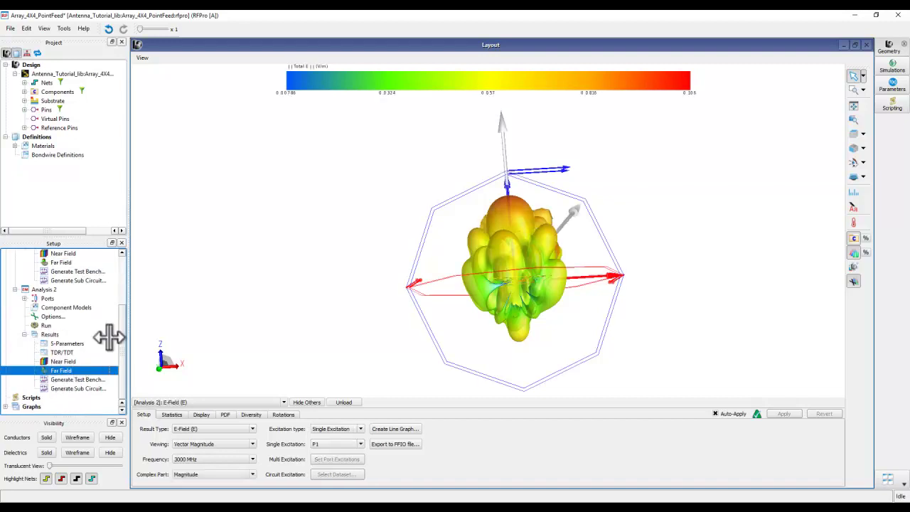
# - Change Analysis 2's far-field result type from E-field to Gain and its frequency to 2400 MHz
pyautogui.moveTo(489, 291); pyautogui.dragTo(477, 321, button='middle')
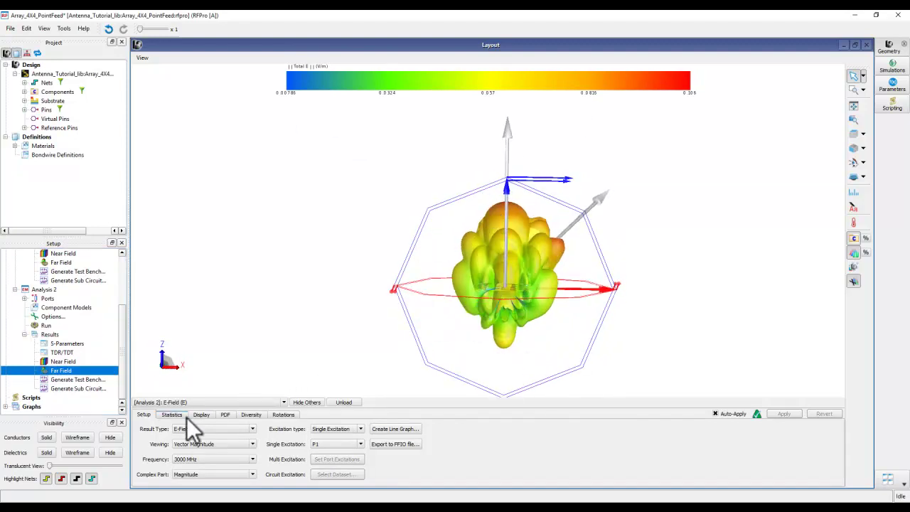
pyautogui.click(283, 402)
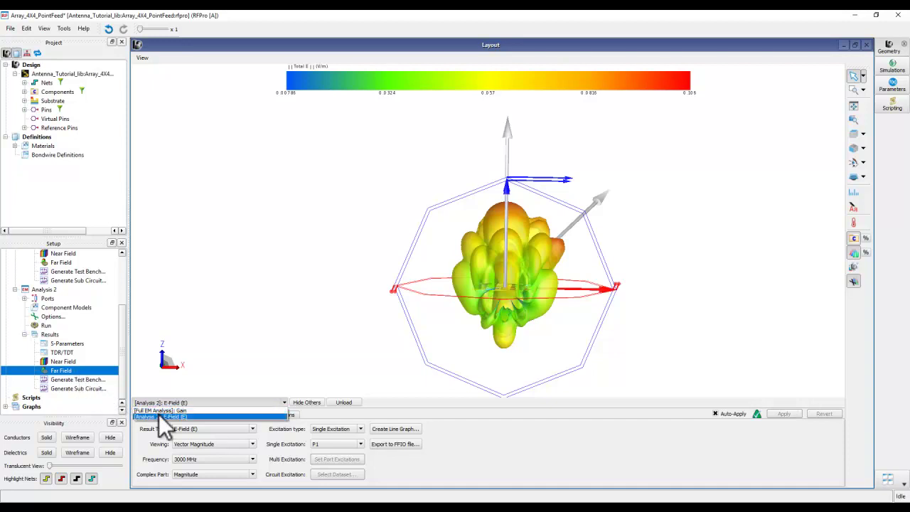
pyautogui.click(185, 416)
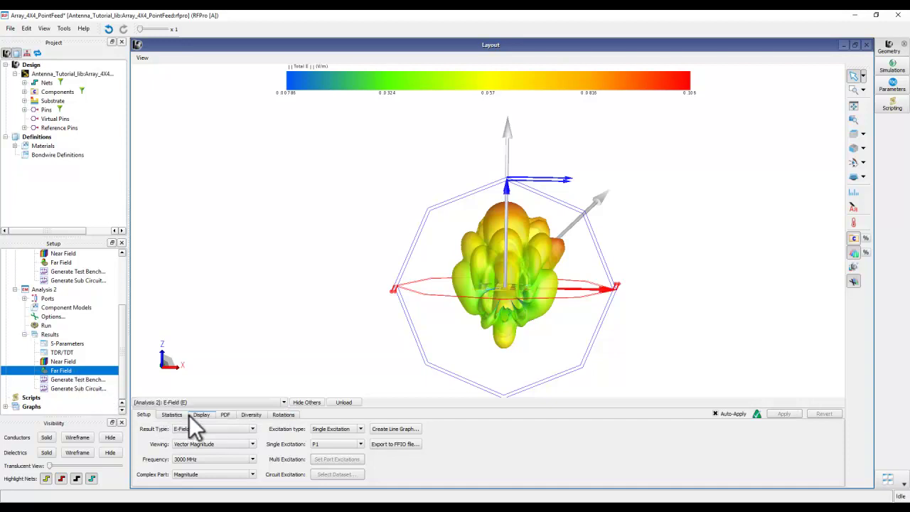
pyautogui.click(205, 430)
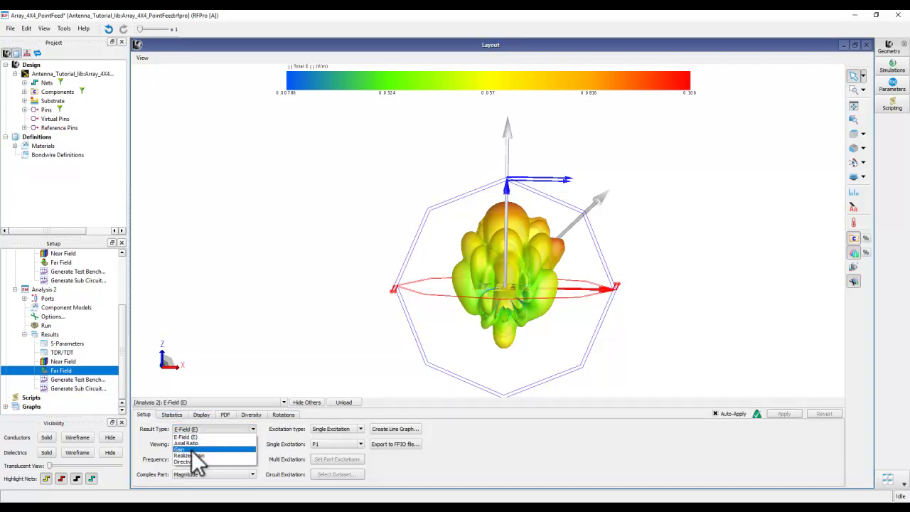
pyautogui.click(191, 449)
pyautogui.click(185, 403)
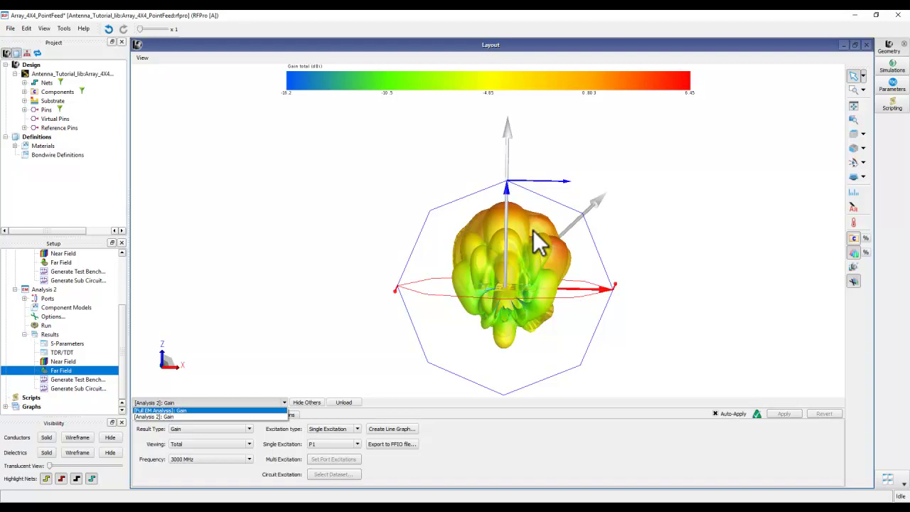
pyautogui.click(480, 257)
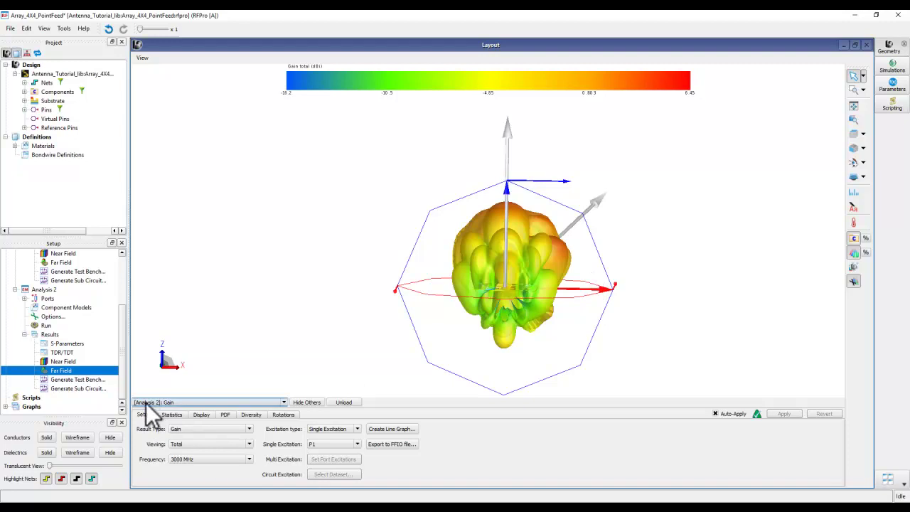
pyautogui.click(189, 460)
pyautogui.click(187, 473)
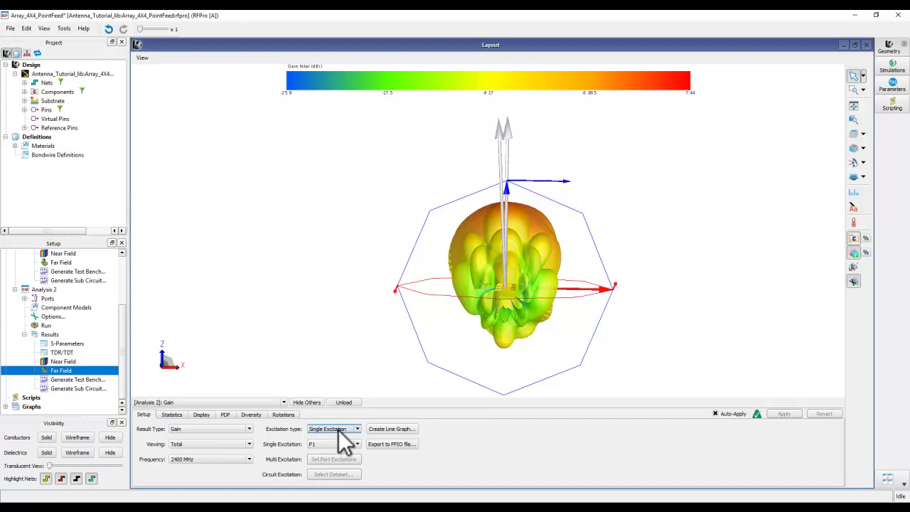
pyautogui.click(203, 414)
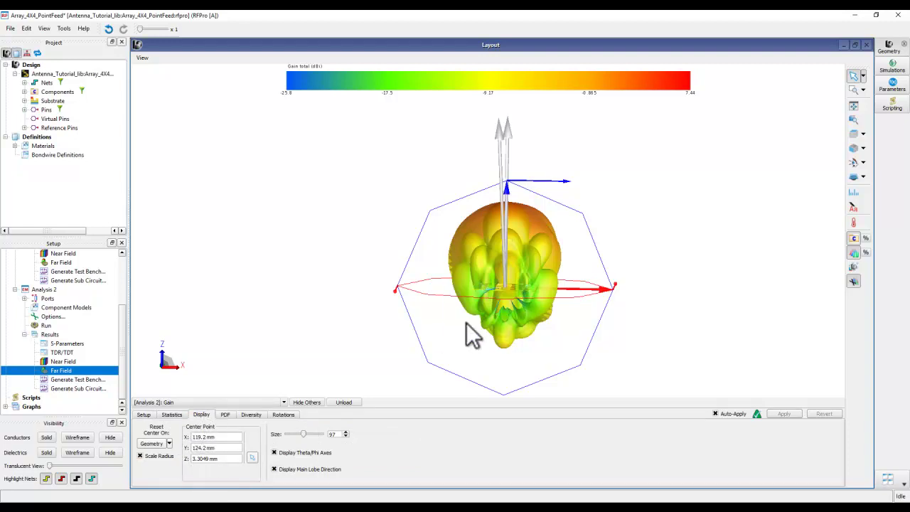
# - Centre the Analysis 2 gain pattern on port P1
pyautogui.click(168, 443)
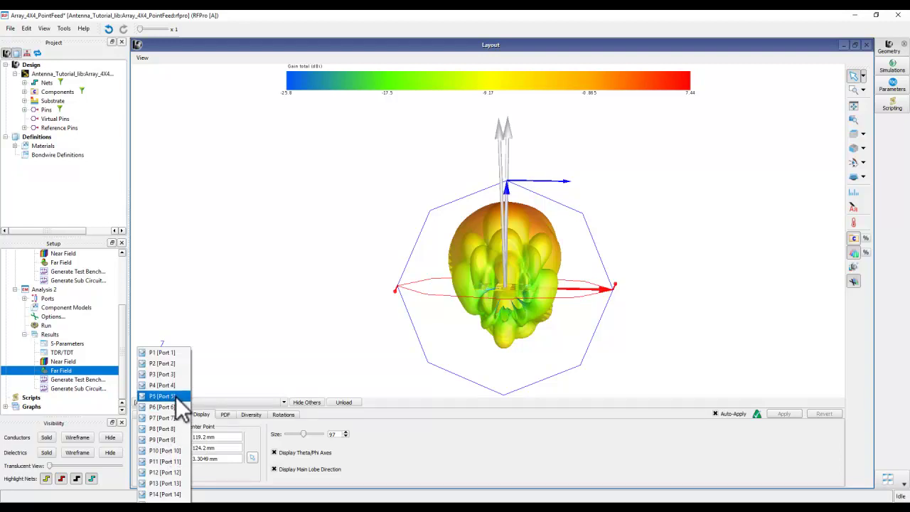
pyautogui.click(161, 354)
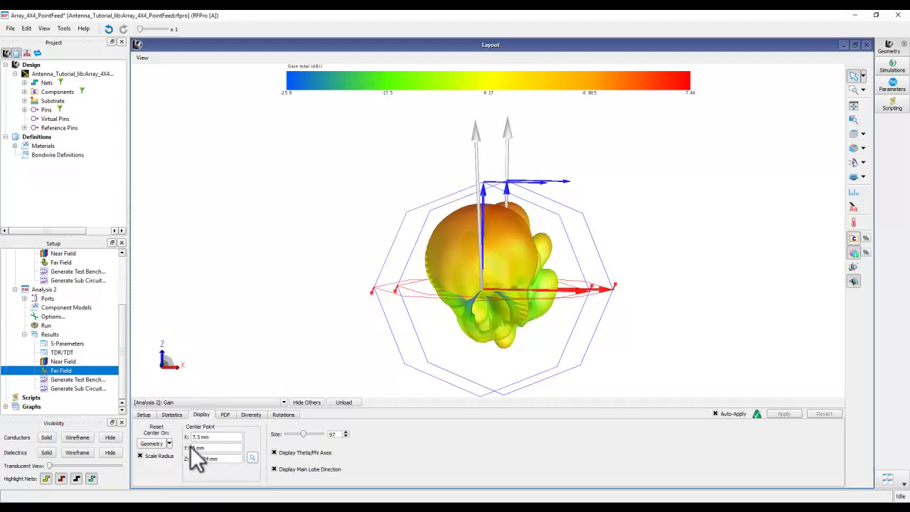
pyautogui.moveTo(536, 341); pyautogui.dragTo(445, 342)
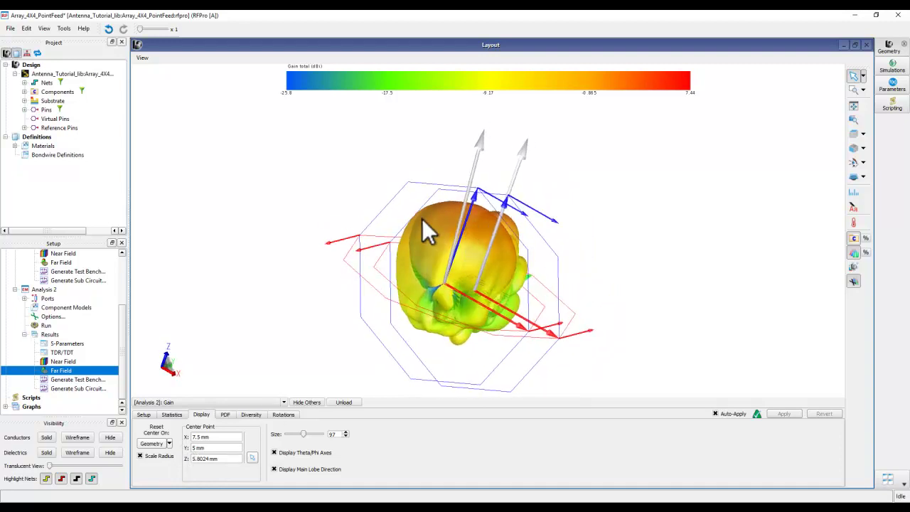
pyautogui.moveTo(504, 278); pyautogui.dragTo(612, 299)
pyautogui.click(865, 253)
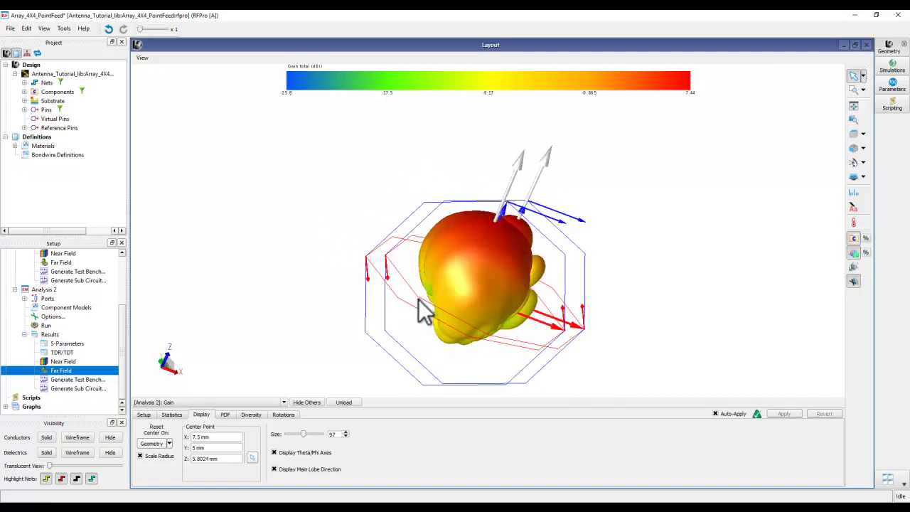
# - Set the pattern's Center Point X to -500 mm and level the view to face both patterns
pyautogui.doubleClick(202, 436)
pyautogui.press('BackSpace')
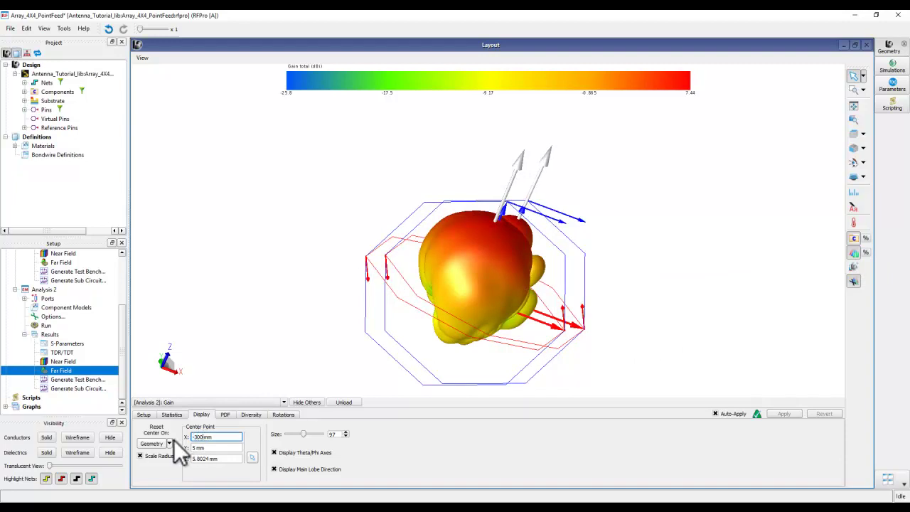
pyautogui.write('-500')
pyautogui.press('Tab')
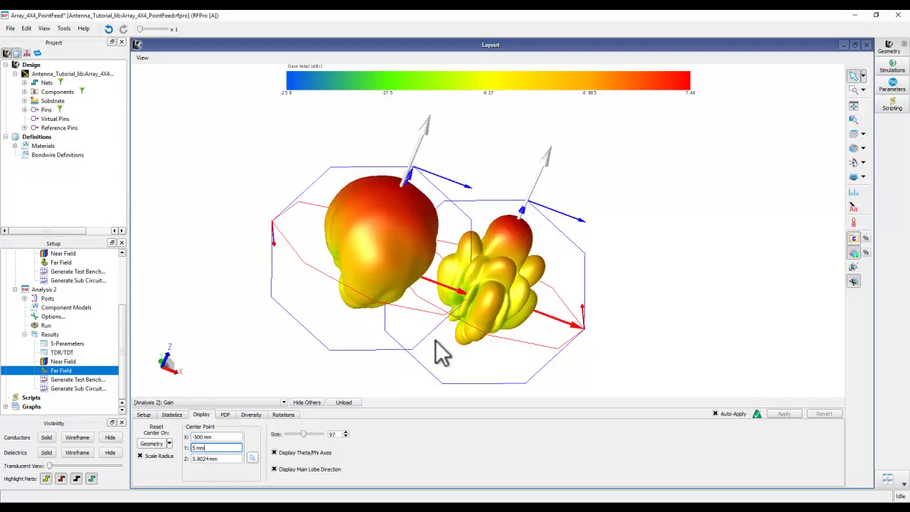
pyautogui.click(595, 326)
pyautogui.moveTo(612, 309); pyautogui.dragTo(575, 301)
pyautogui.moveTo(380, 306); pyautogui.dragTo(442, 327)
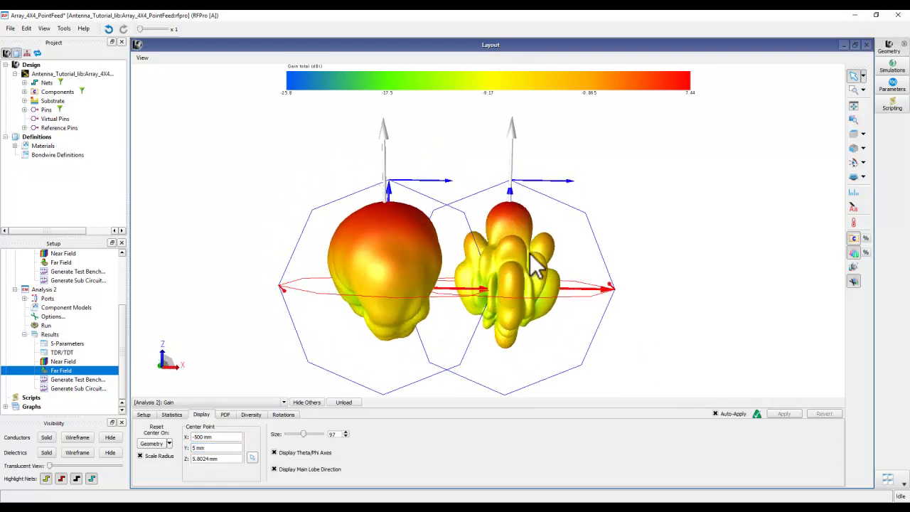
pyautogui.moveTo(118, 315); pyautogui.dragTo(122, 263)
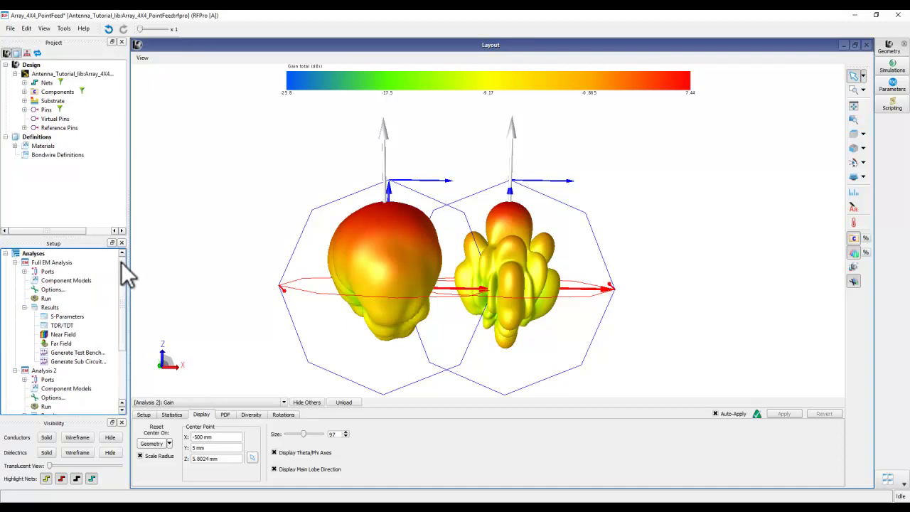
pyautogui.click(15, 262)
# - Collapse Analysis 2, keep [Analysis 2]: Gain displayed, and switch excitation to Multiple Excitation
pyautogui.click(15, 271)
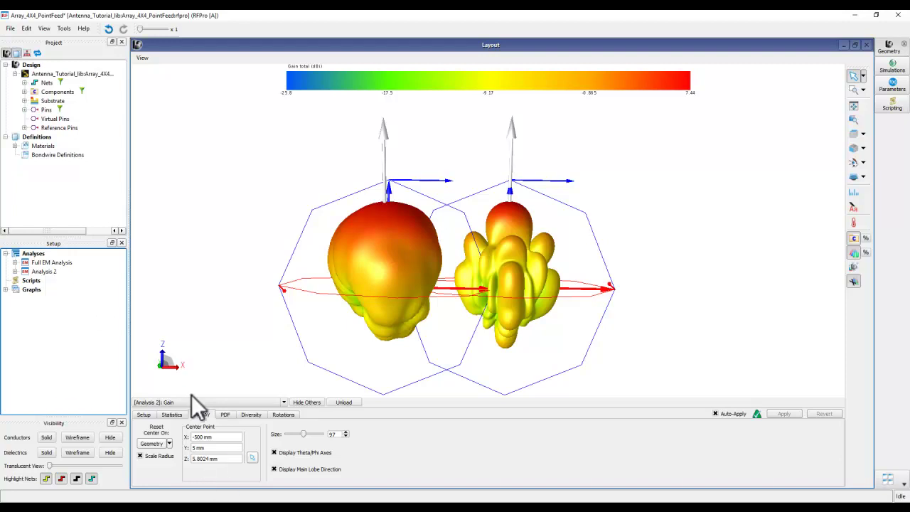
pyautogui.click(144, 416)
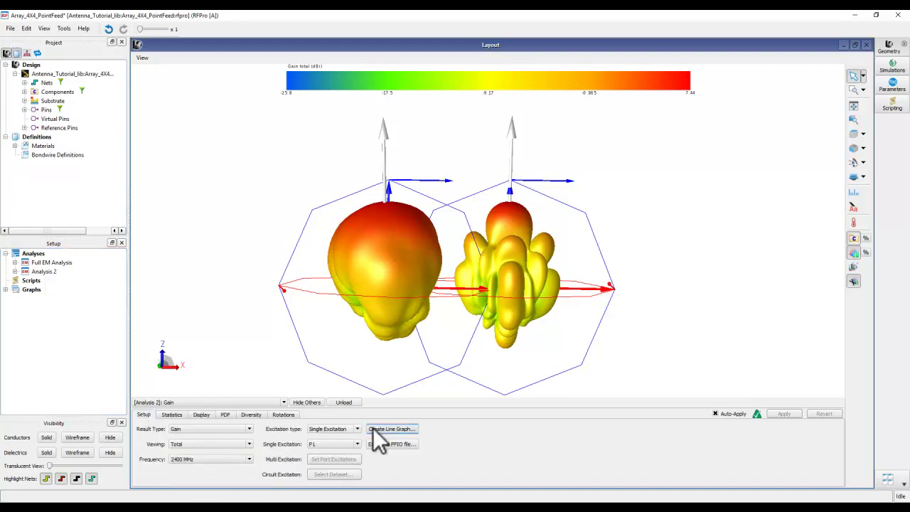
pyautogui.click(151, 402)
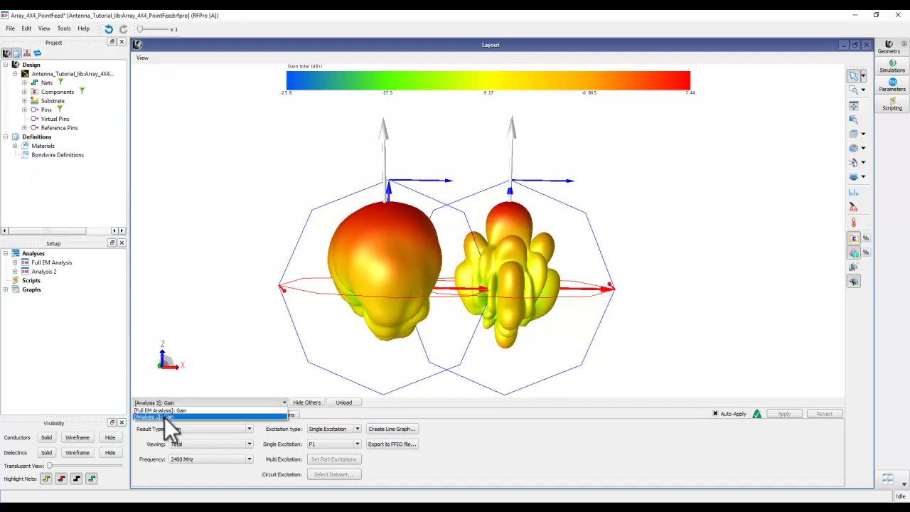
pyautogui.click(164, 417)
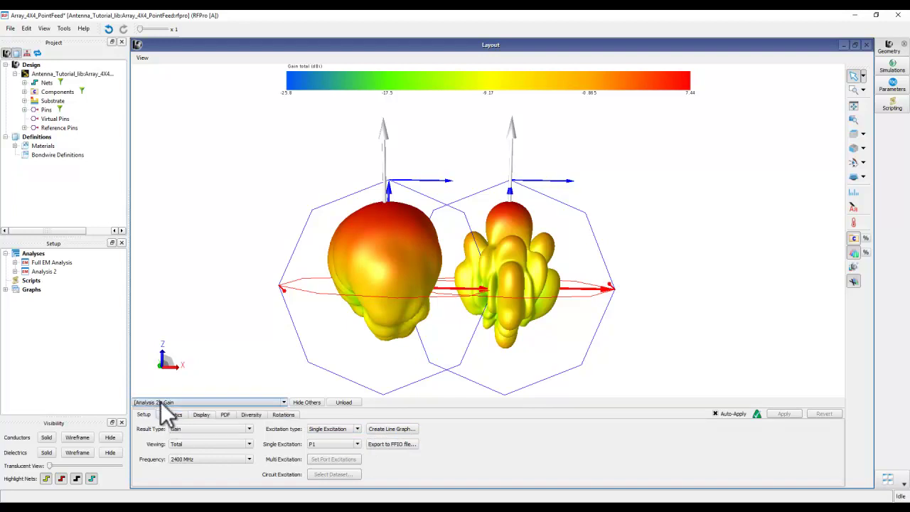
pyautogui.click(335, 430)
pyautogui.click(329, 443)
# - Set the remaining ports' amplitudes to 1 so P1–P4 are excited together; the gain peaks at 12.3 dBi
pyautogui.click(332, 459)
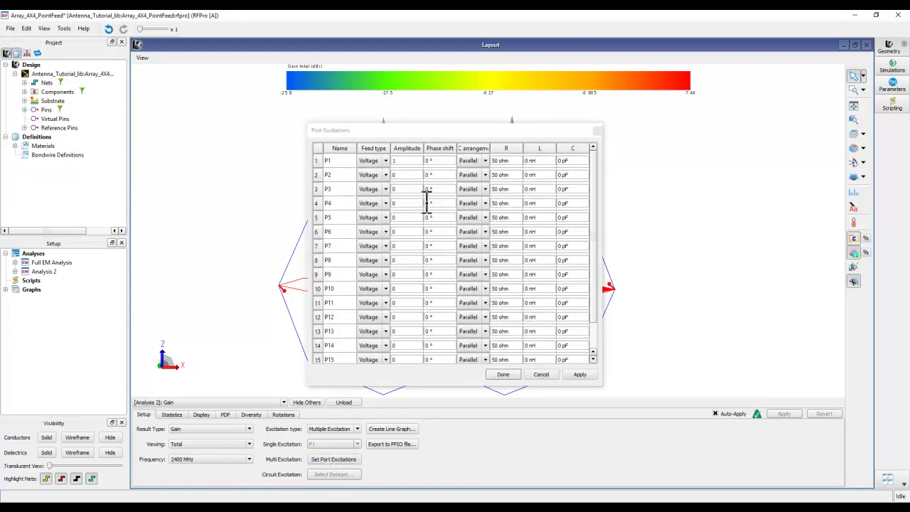
pyautogui.moveTo(422, 132); pyautogui.dragTo(134, 127)
pyautogui.doubleClick(108, 169)
pyautogui.write('1')
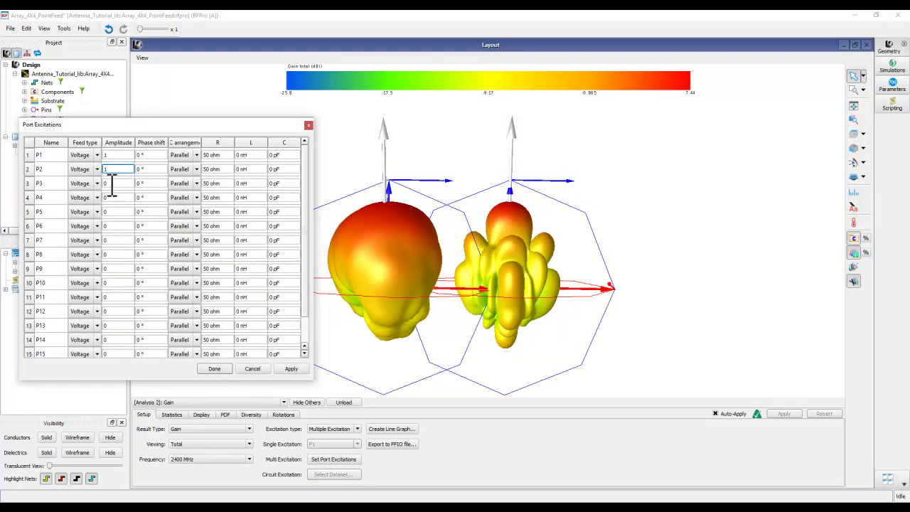
pyautogui.doubleClick(112, 198)
pyautogui.write('1')
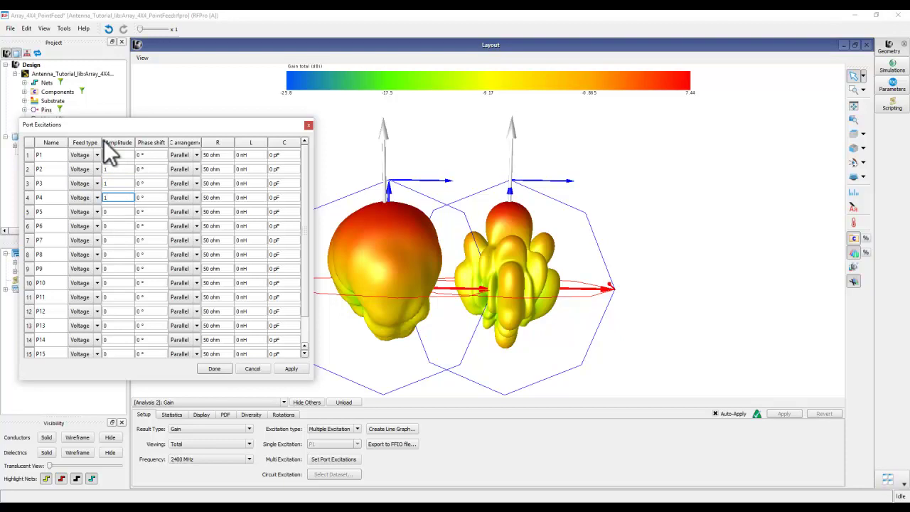
pyautogui.click(291, 370)
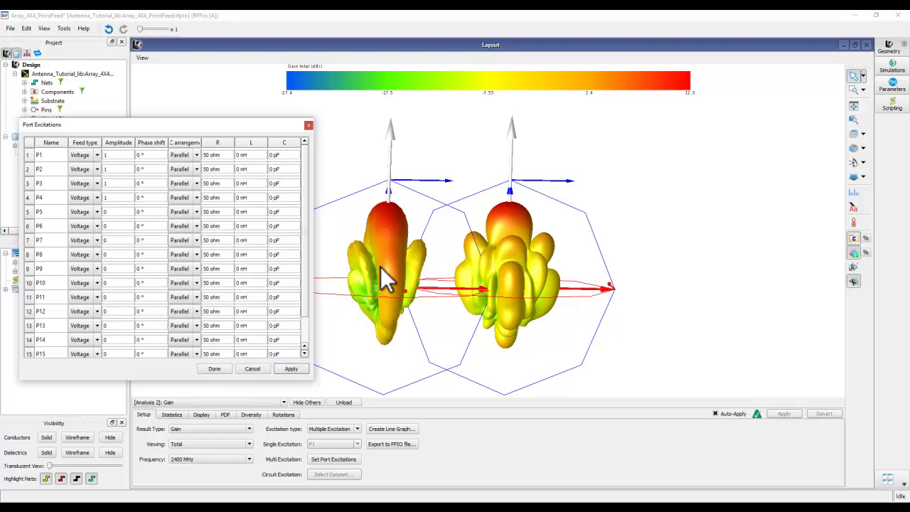
pyautogui.moveTo(471, 284); pyautogui.dragTo(455, 283)
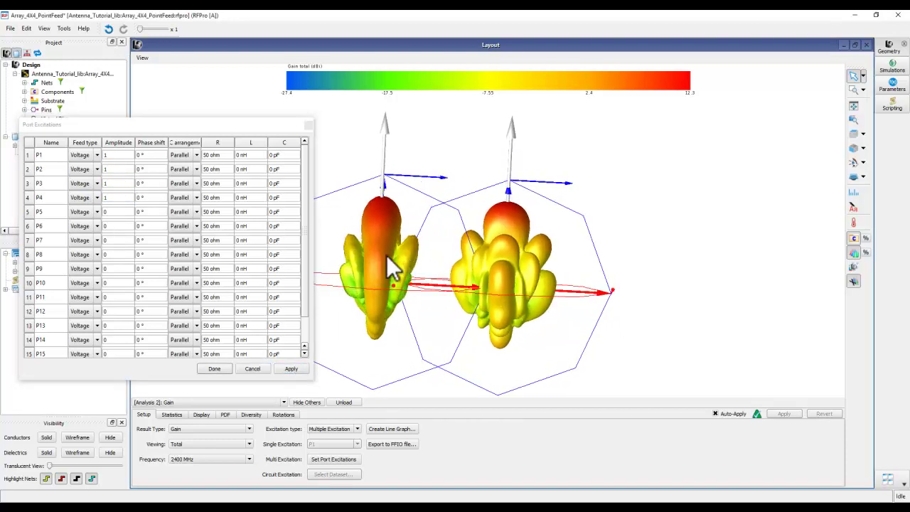
pyautogui.click(215, 370)
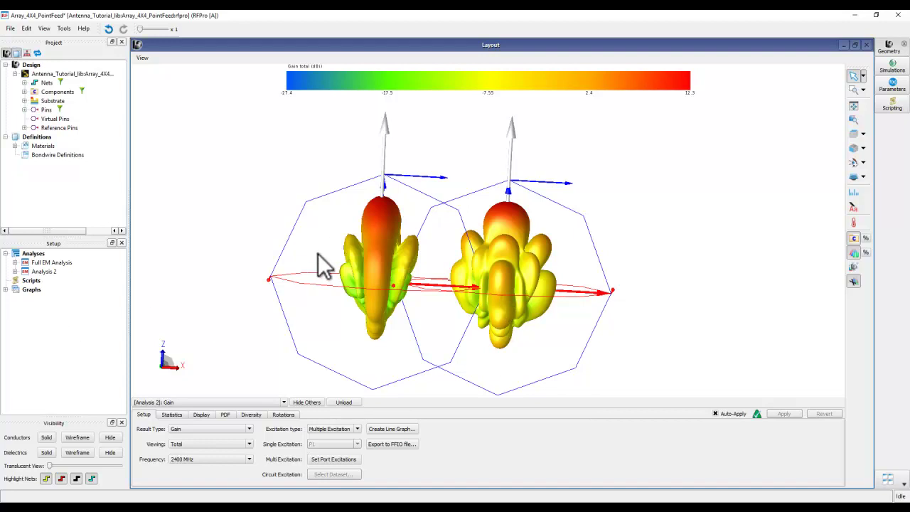
pyautogui.moveTo(483, 352); pyautogui.dragTo(504, 357)
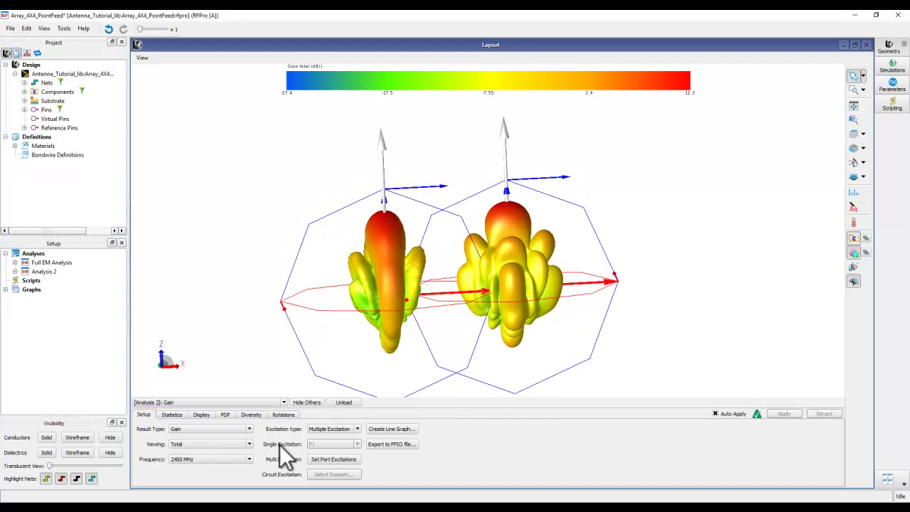
pyautogui.click(334, 458)
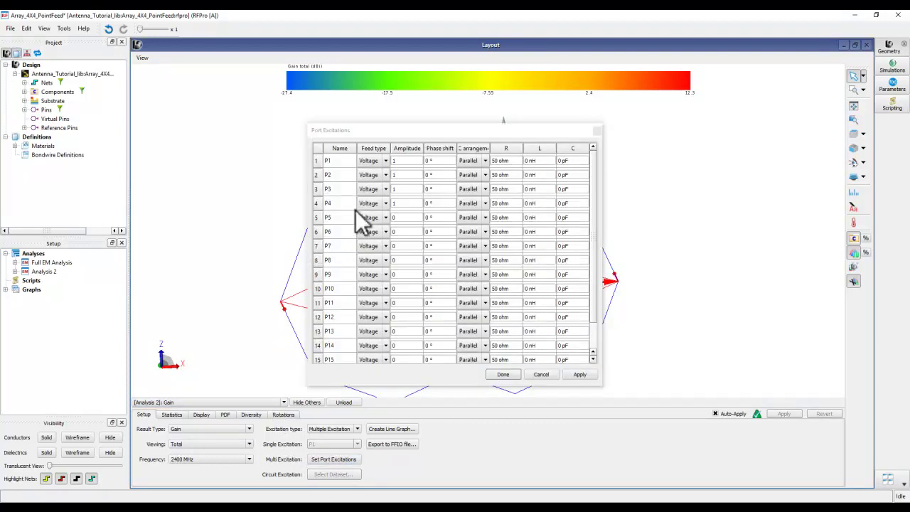
# - Enter amplitude 1 for ports P5 through P10 in the Port Excitations table
pyautogui.doubleClick(398, 217)
pyautogui.write('1')
pyautogui.doubleClick(400, 231)
pyautogui.write('1')
pyautogui.doubleClick(392, 246)
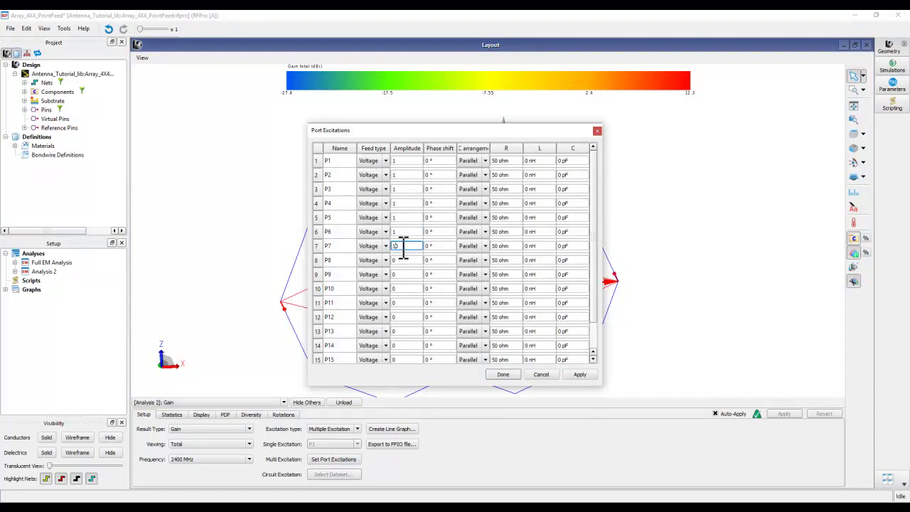
pyautogui.write('1')
pyautogui.doubleClick(397, 259)
pyautogui.write('1')
pyautogui.doubleClick(397, 274)
pyautogui.write('1')
pyautogui.doubleClick(393, 288)
pyautogui.write('1')
# - Enter amplitude 1 for ports P11 through P16 and apply all 16 amplitudes
pyautogui.doubleClick(396, 302)
pyautogui.write('1')
pyautogui.doubleClick(399, 316)
pyautogui.write('1')
pyautogui.doubleClick(400, 331)
pyautogui.write('1')
pyautogui.doubleClick(399, 345)
pyautogui.write('1')
pyautogui.doubleClick(399, 359)
pyautogui.write('1')
pyautogui.scroll(-1, 407, 338)
pyautogui.doubleClick(397, 355)
pyautogui.write('1')
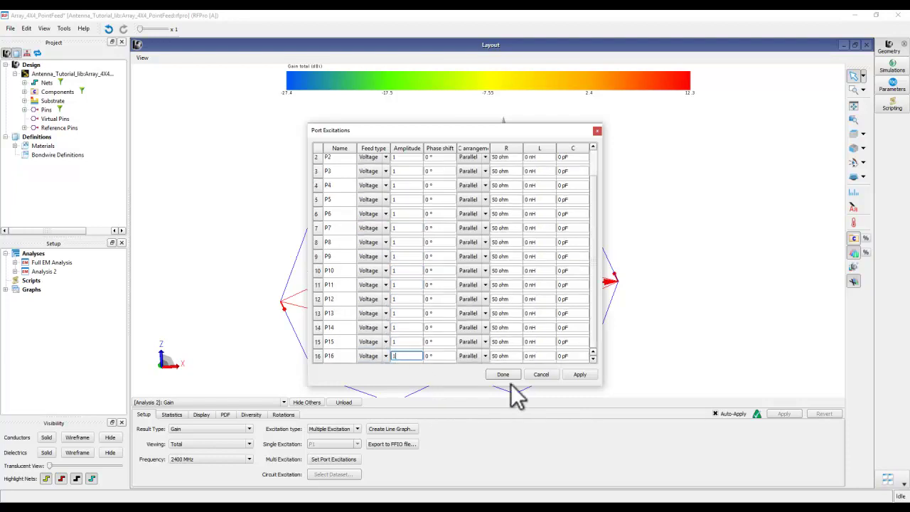
pyautogui.click(574, 377)
# - Commit the 16-port excitation and view the combined gain pattern level and slightly from above
pyautogui.click(502, 375)
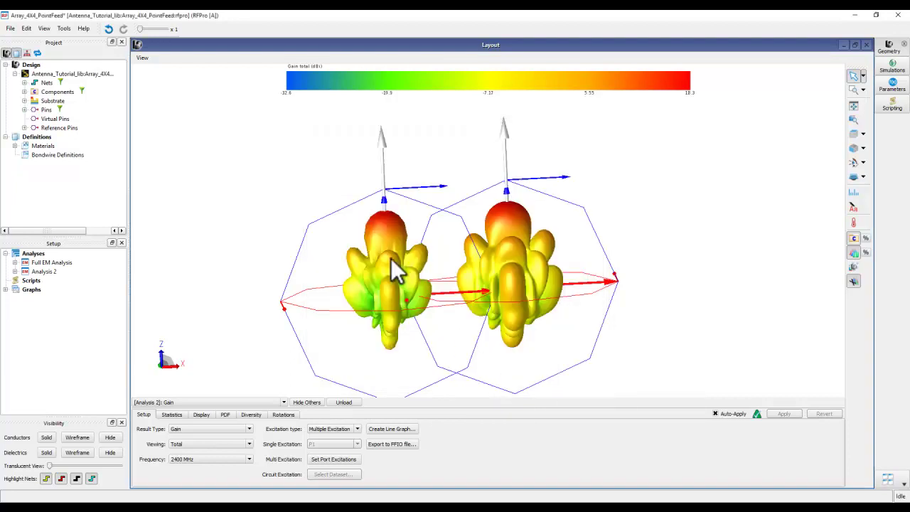
pyautogui.moveTo(538, 285); pyautogui.dragTo(471, 260)
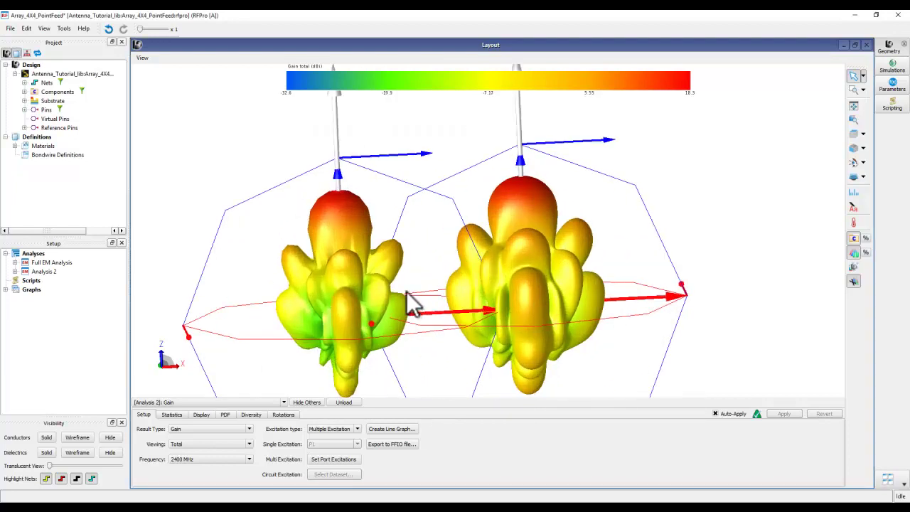
pyautogui.scroll(2, 406, 298)
pyautogui.moveTo(406, 297); pyautogui.dragTo(404, 294)
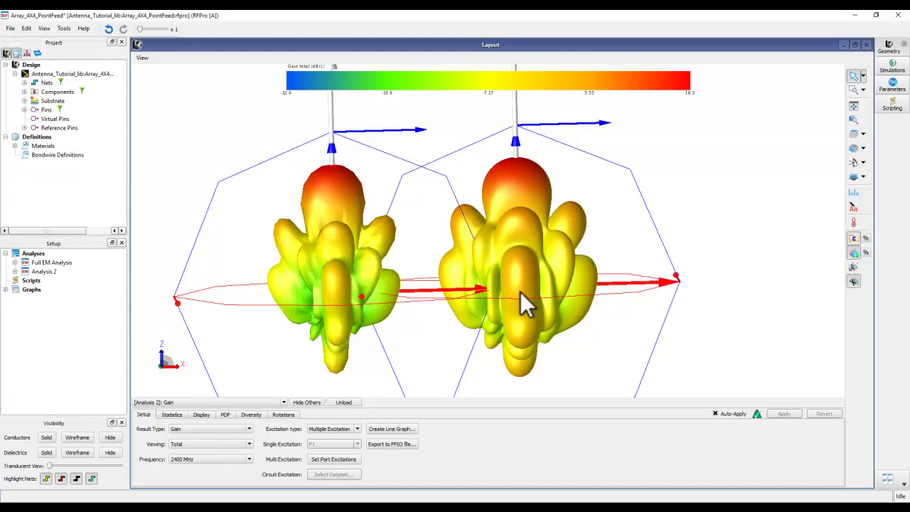
# - Bring up the Simulations list showing the three completed FEM runs
pyautogui.scroll(-2, 485, 283)
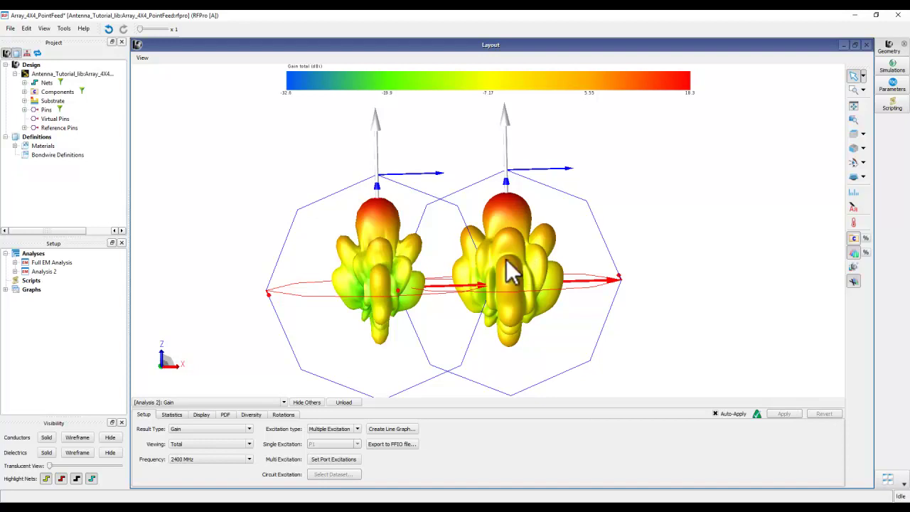
pyautogui.scroll(2, 412, 264)
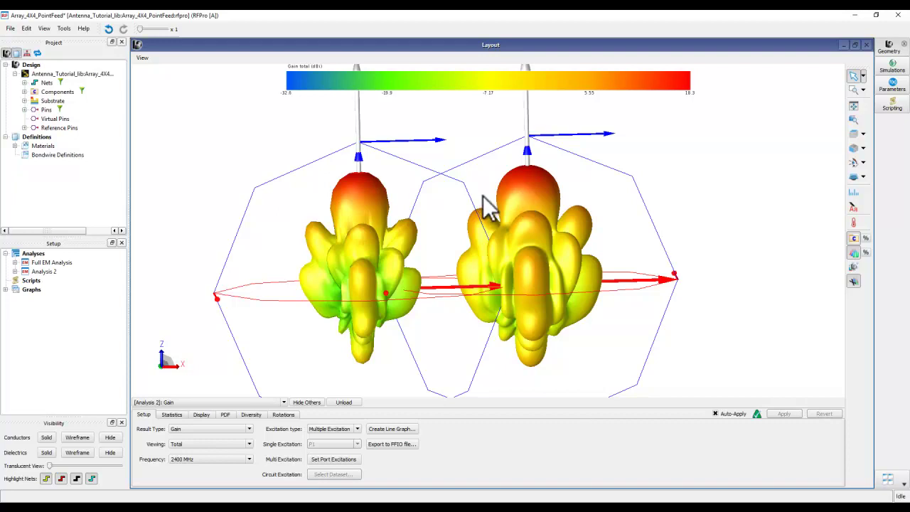
pyautogui.click(891, 70)
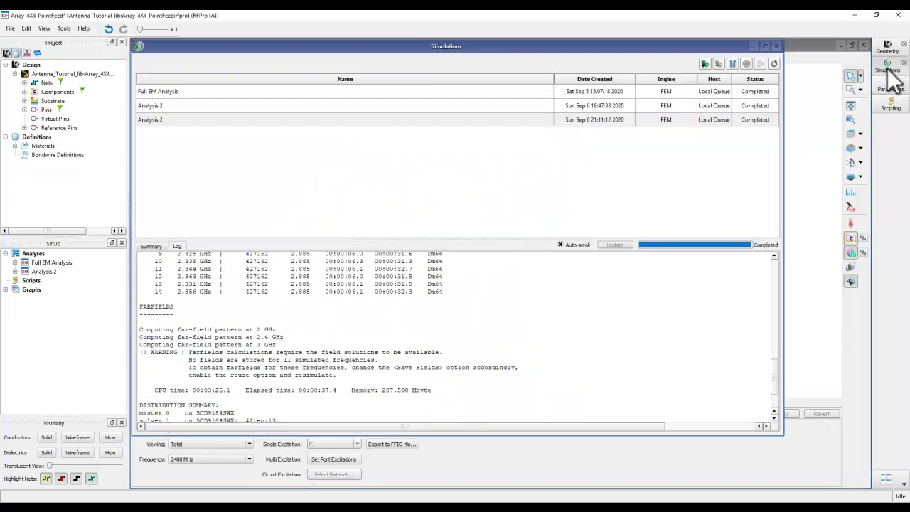
pyautogui.click(180, 91)
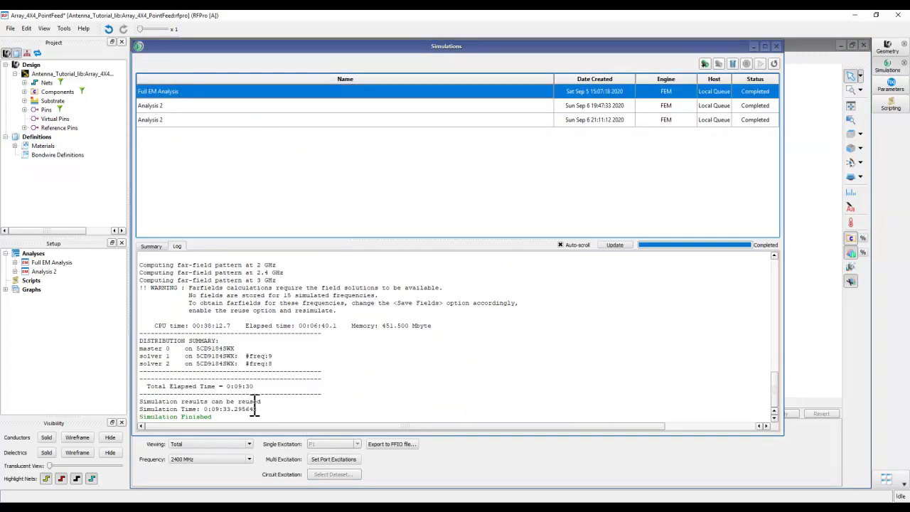
pyautogui.moveTo(241, 388); pyautogui.dragTo(254, 386)
pyautogui.click(280, 389)
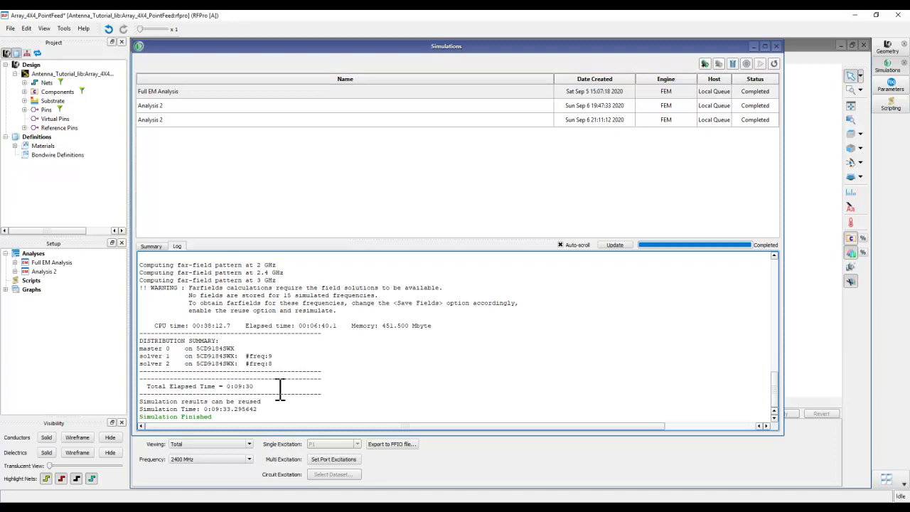
pyautogui.scroll(1, 274, 359)
pyautogui.moveTo(277, 310); pyautogui.dragTo(182, 281)
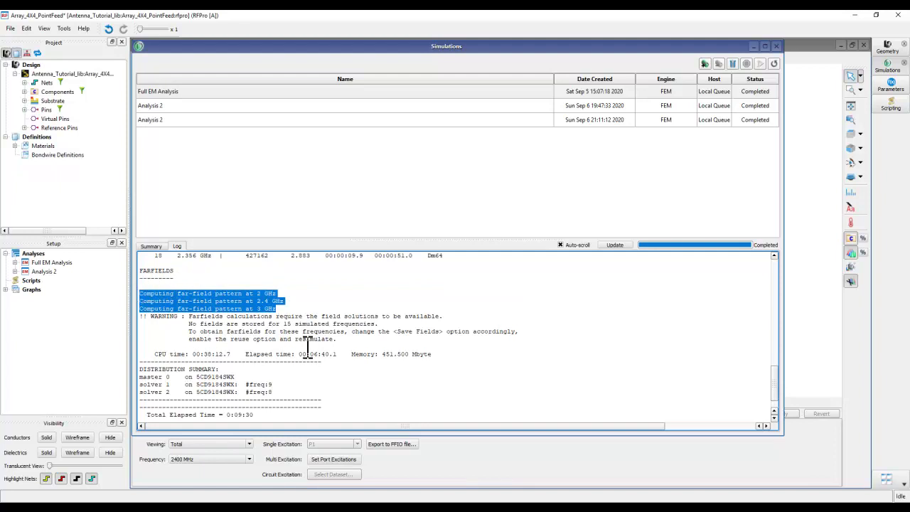
pyautogui.click(161, 121)
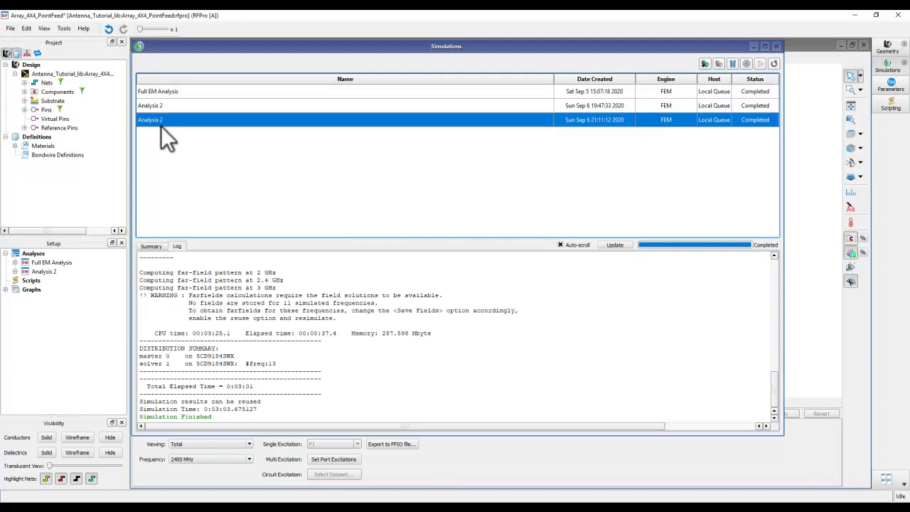
pyautogui.moveTo(235, 387); pyautogui.dragTo(266, 388)
pyautogui.click(266, 388)
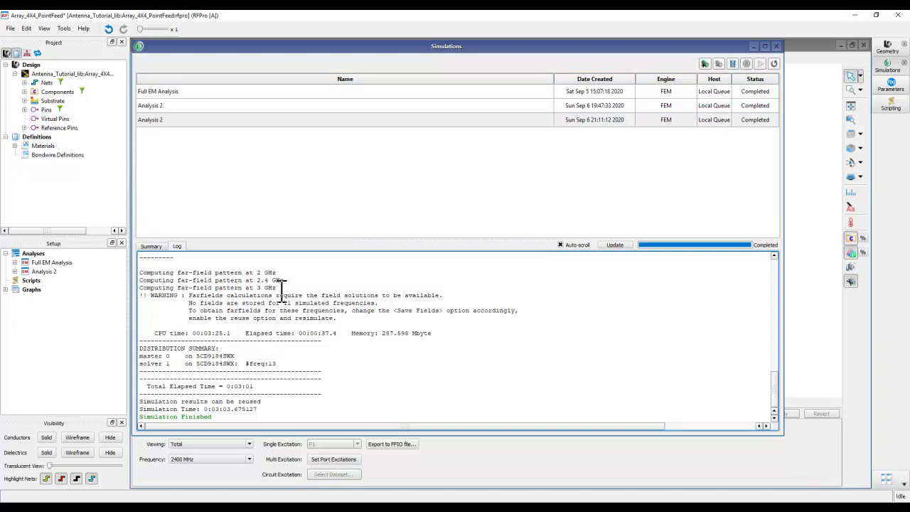
pyautogui.moveTo(283, 288); pyautogui.dragTo(137, 271)
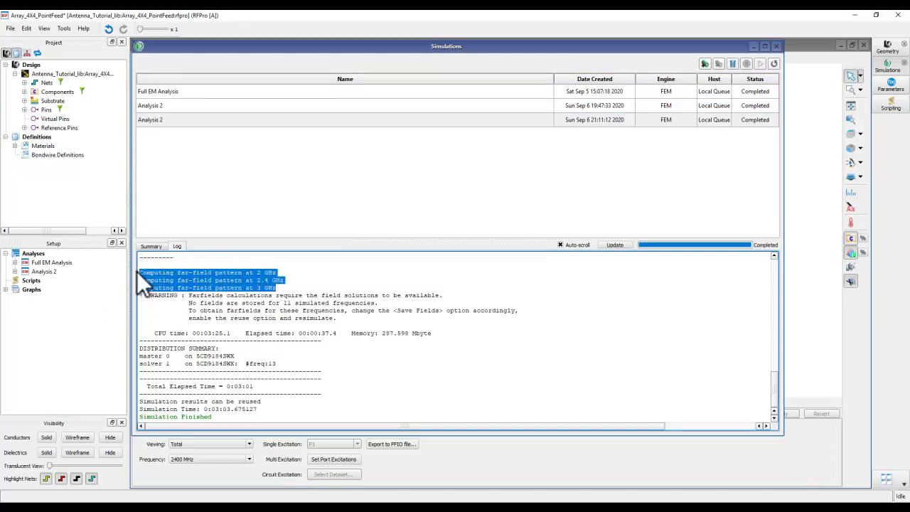
pyautogui.click(329, 347)
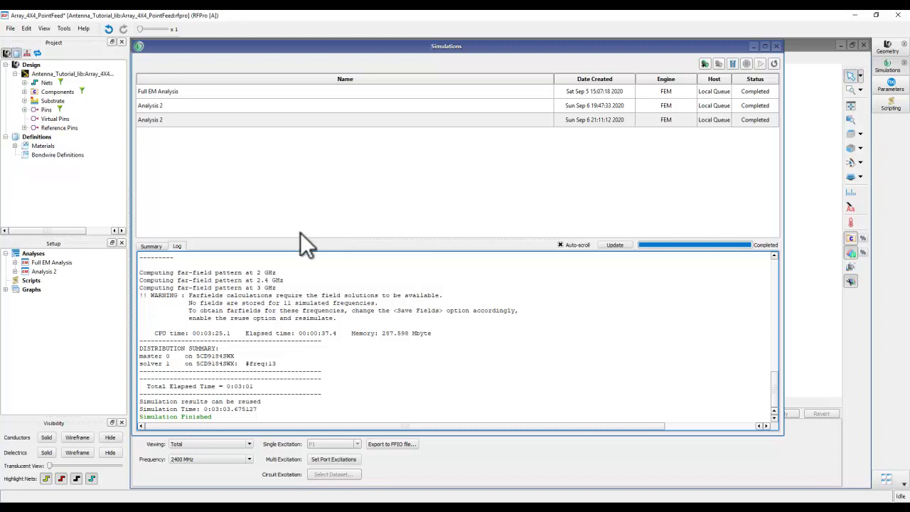
# - Close the Simulations list, tilt the 18.3 dBi 16-port gain pattern, and check the presentation slides
pyautogui.click(777, 47)
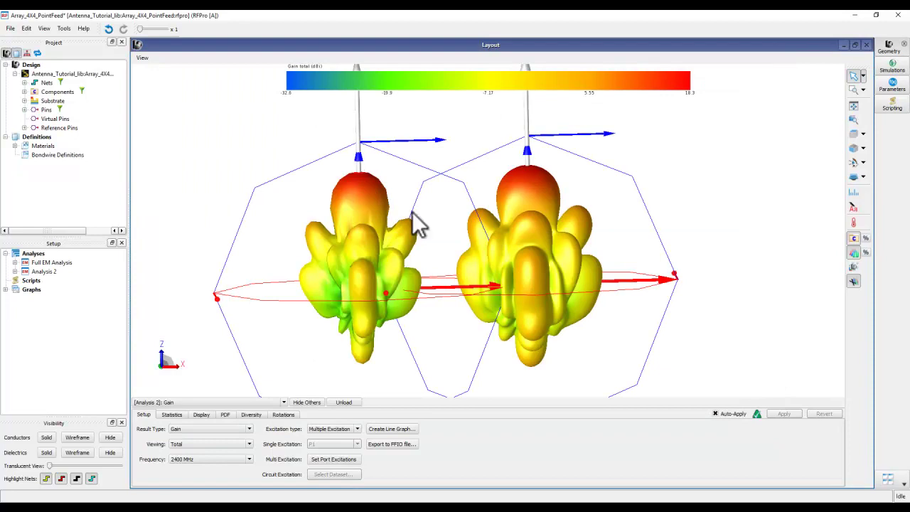
pyautogui.moveTo(447, 305); pyautogui.dragTo(414, 317)
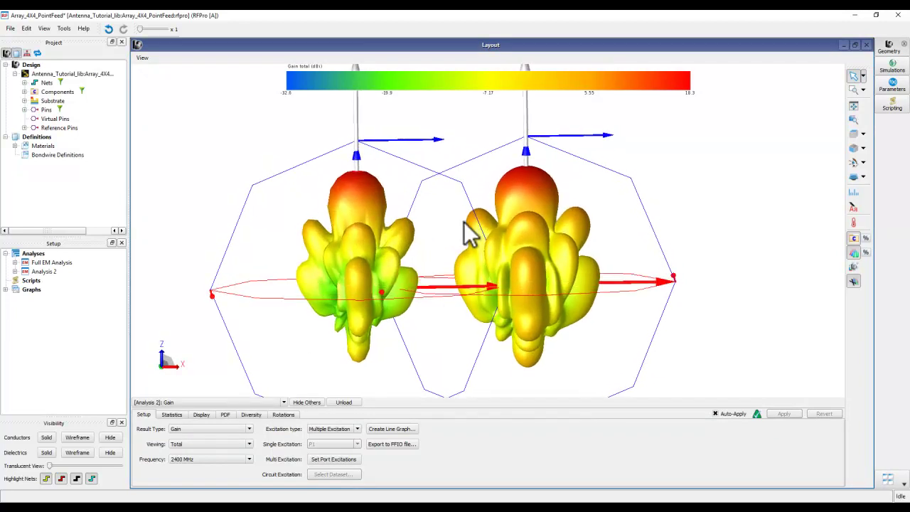
pyautogui.moveTo(463, 239); pyautogui.dragTo(464, 243)
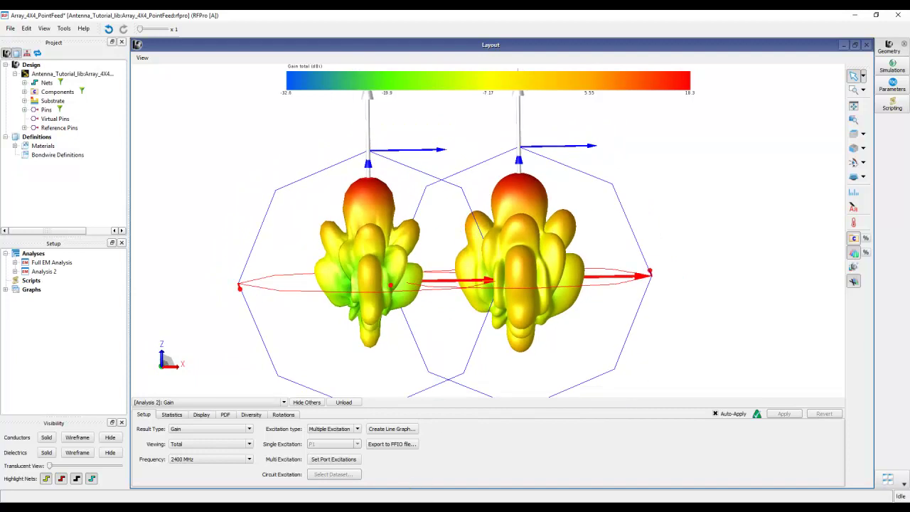
pyautogui.hotkey('alt', 'Tab')
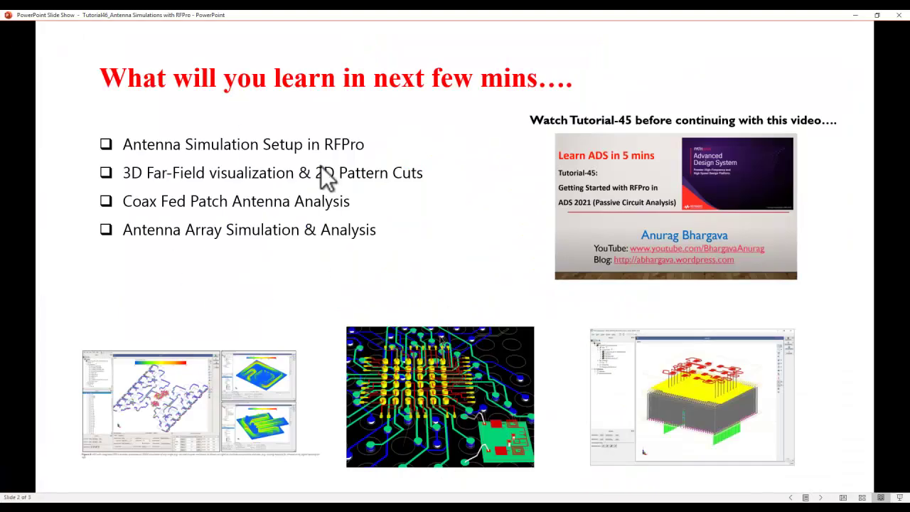
pyautogui.hotkey('alt', 'Tab')
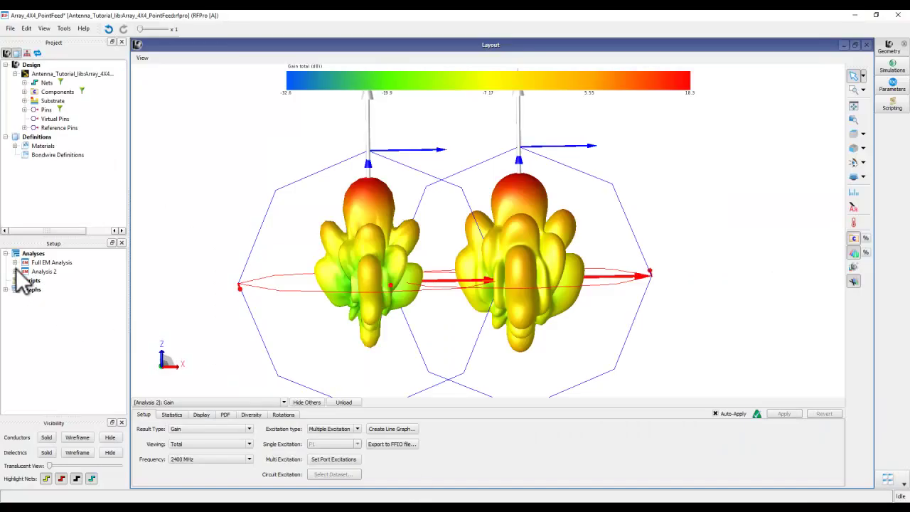
# - Open Analysis 2's S-Parameters results maximized, listing all 16 ports at 50 Ohm
pyautogui.click(15, 273)
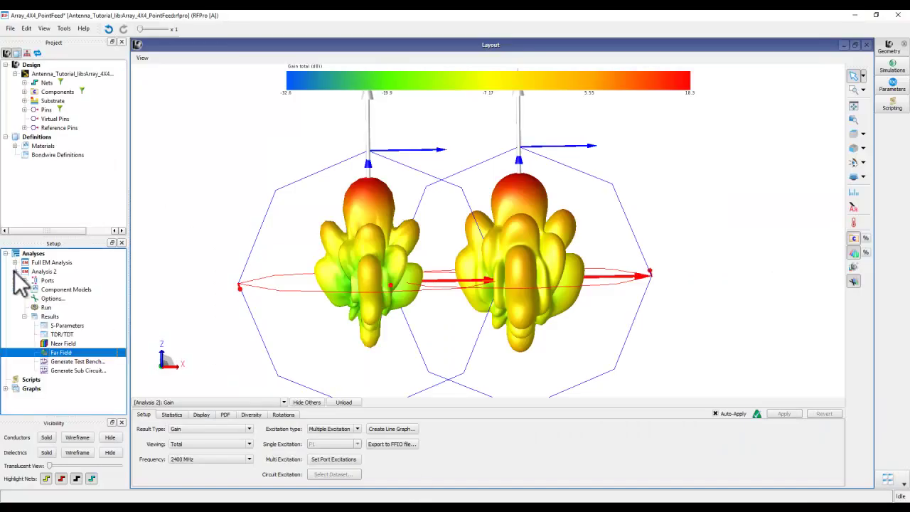
pyautogui.doubleClick(54, 325)
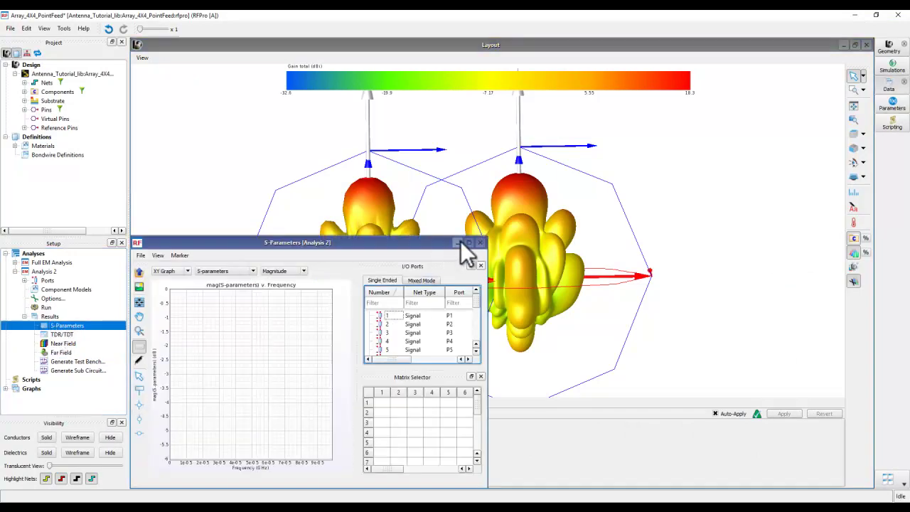
pyautogui.click(469, 242)
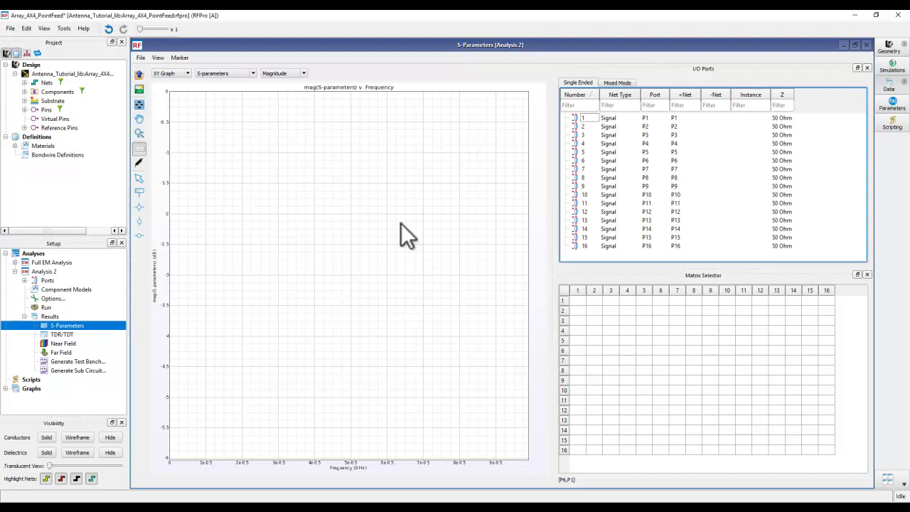
pyautogui.click(141, 57)
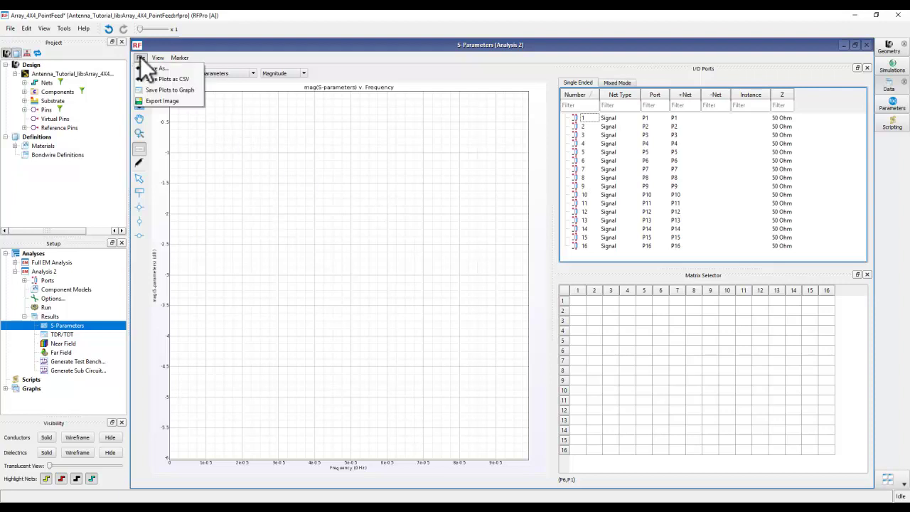
pyautogui.click(151, 69)
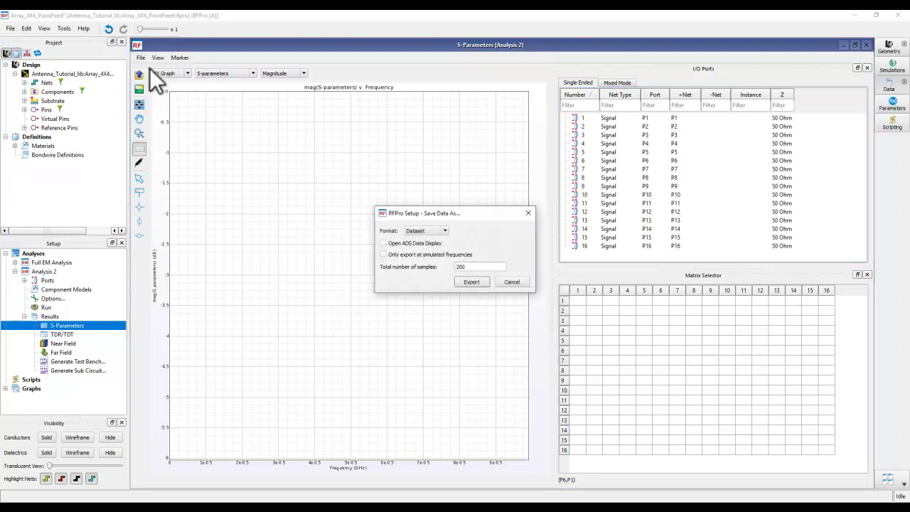
pyautogui.click(426, 231)
pyautogui.click(420, 252)
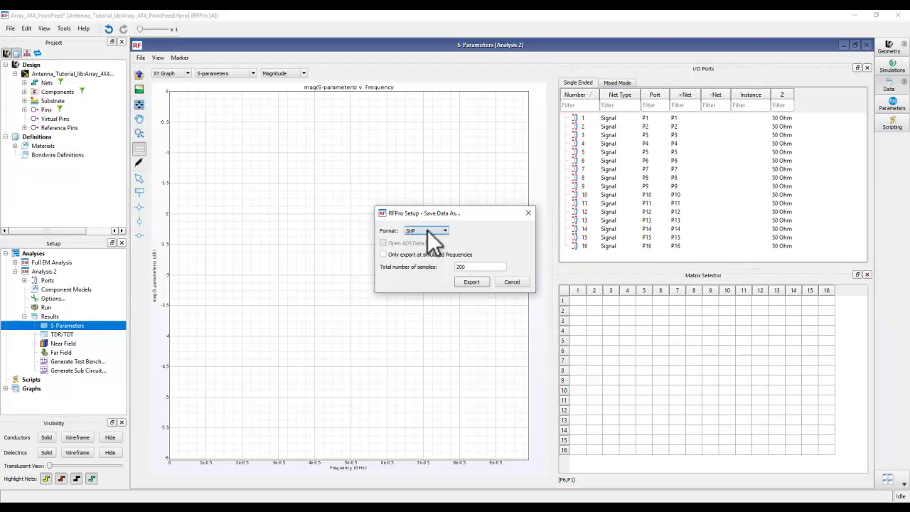
pyautogui.click(471, 283)
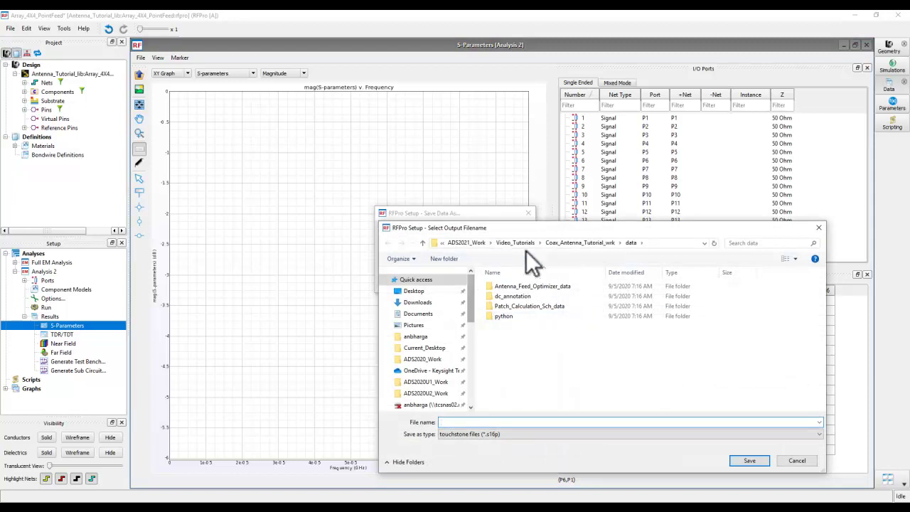
pyautogui.moveTo(520, 176); pyautogui.dragTo(348, 174)
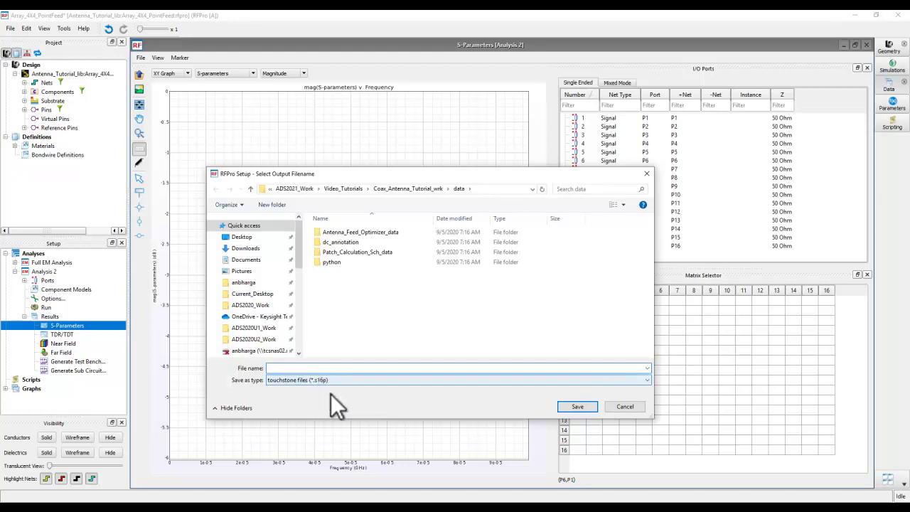
pyautogui.click(578, 407)
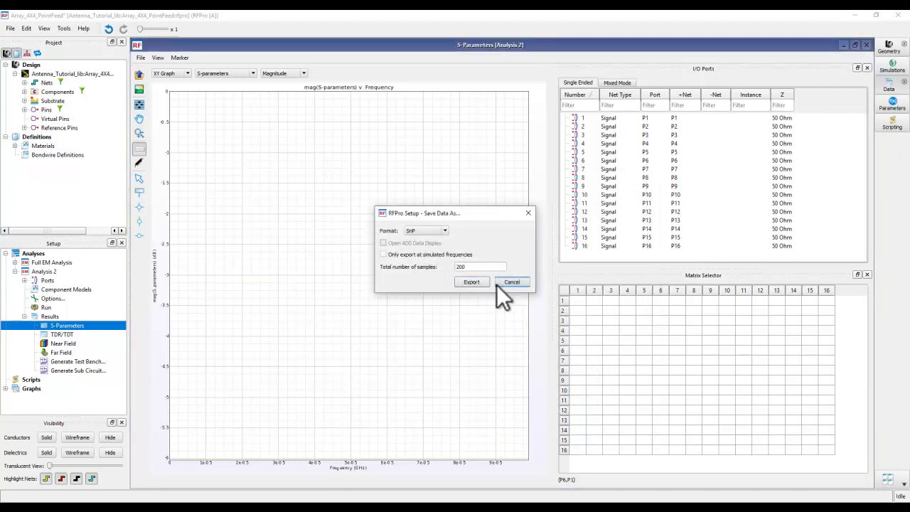
pyautogui.click(500, 285)
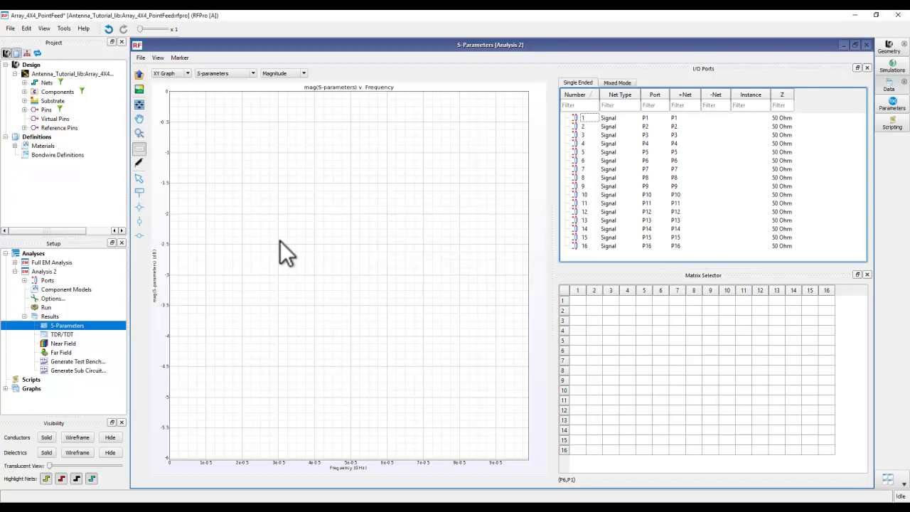